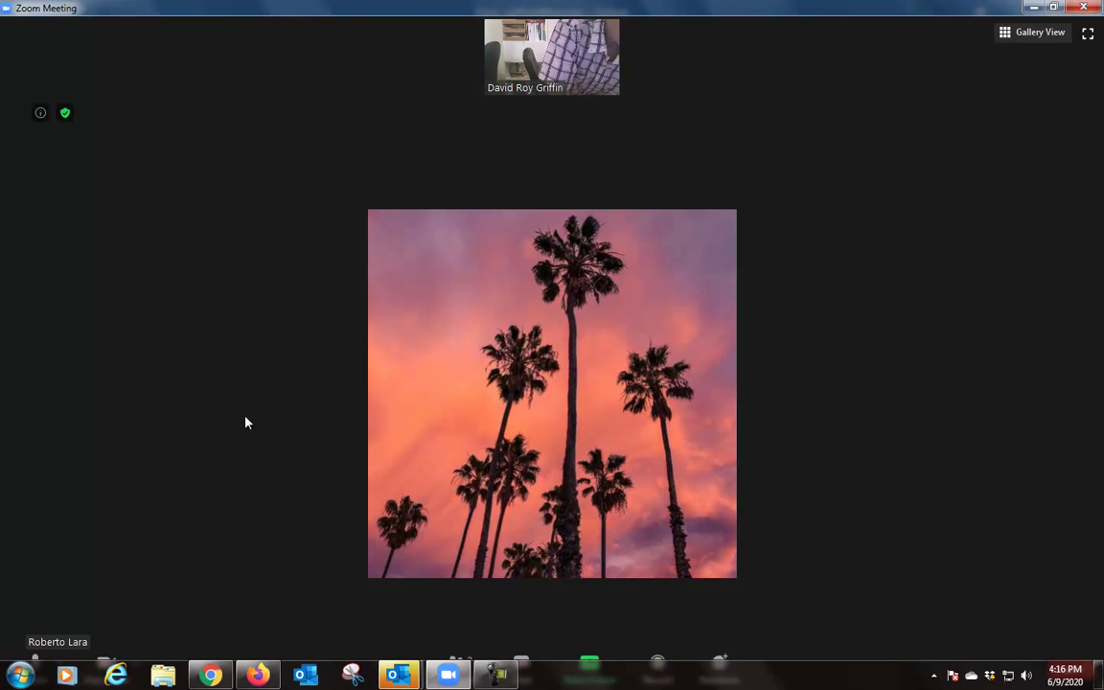
Step: Bring the presenter's shared kvCORE dashboard and its lead activity feed onto the Zoom screen
mouse_move(521, 64)
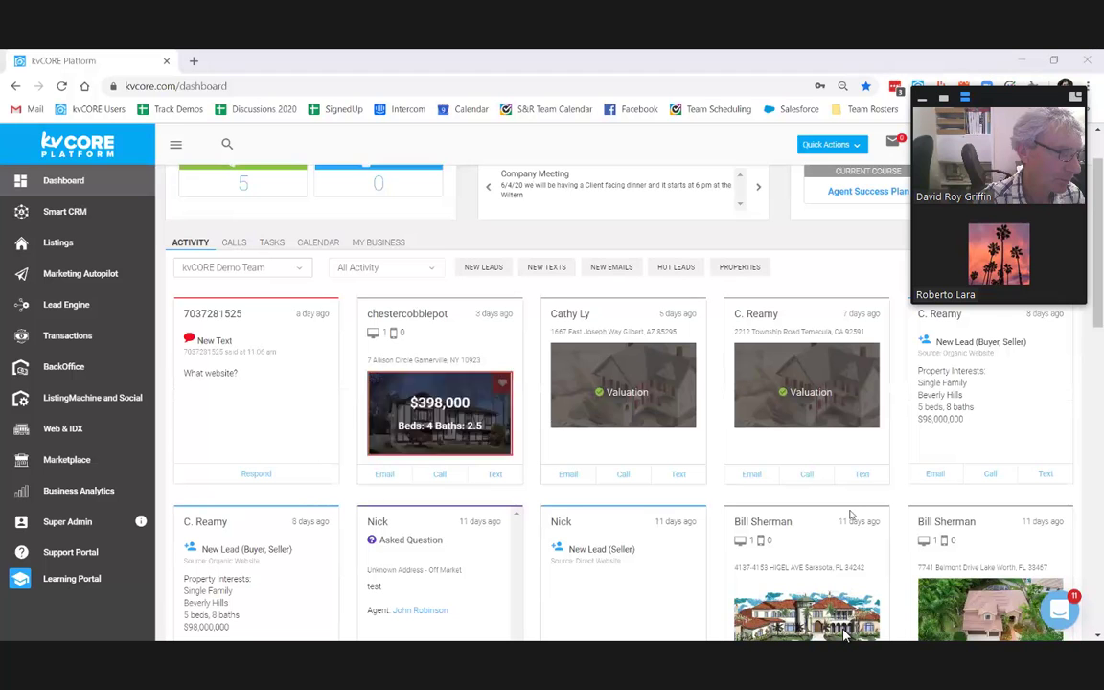
Step: Filter the dashboard activity feed to a single agent, then go to Lead Routing
click(313, 267)
click(209, 443)
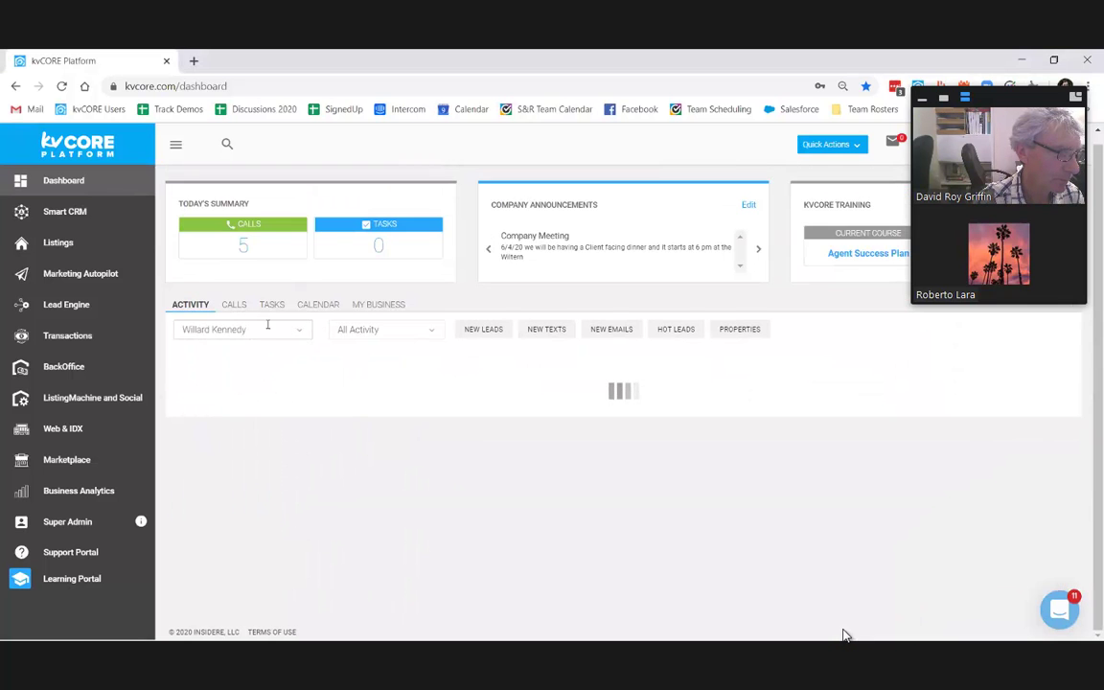
scroll(993, 484, down, 2)
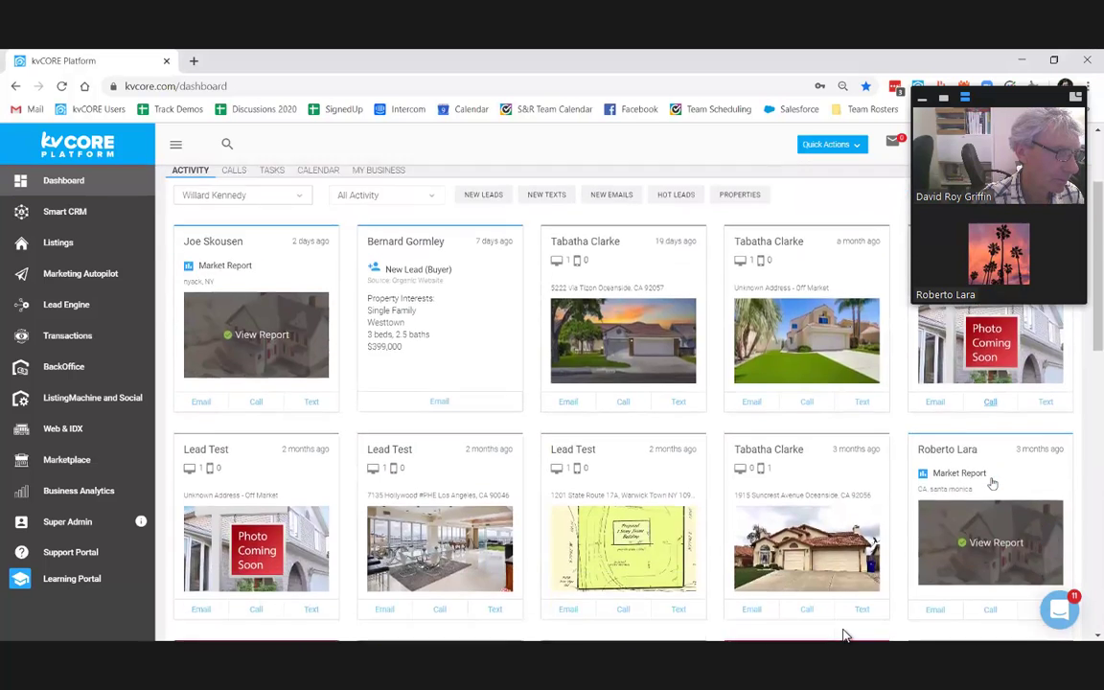
scroll(993, 484, down, 4)
scroll(993, 484, up, 6)
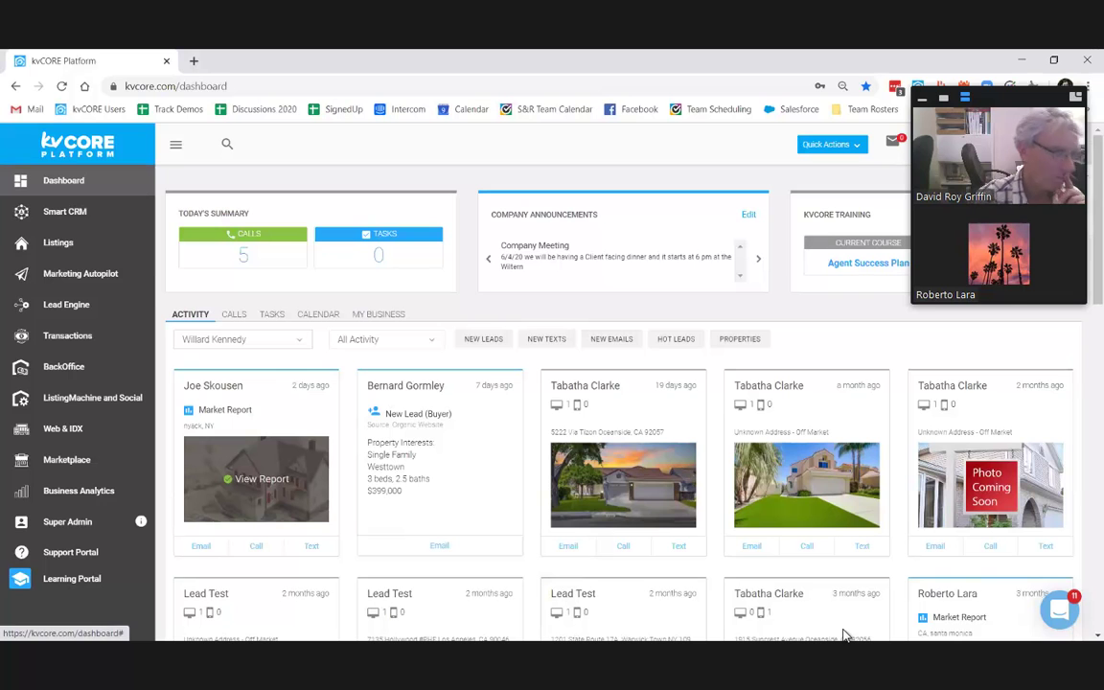
click(996, 446)
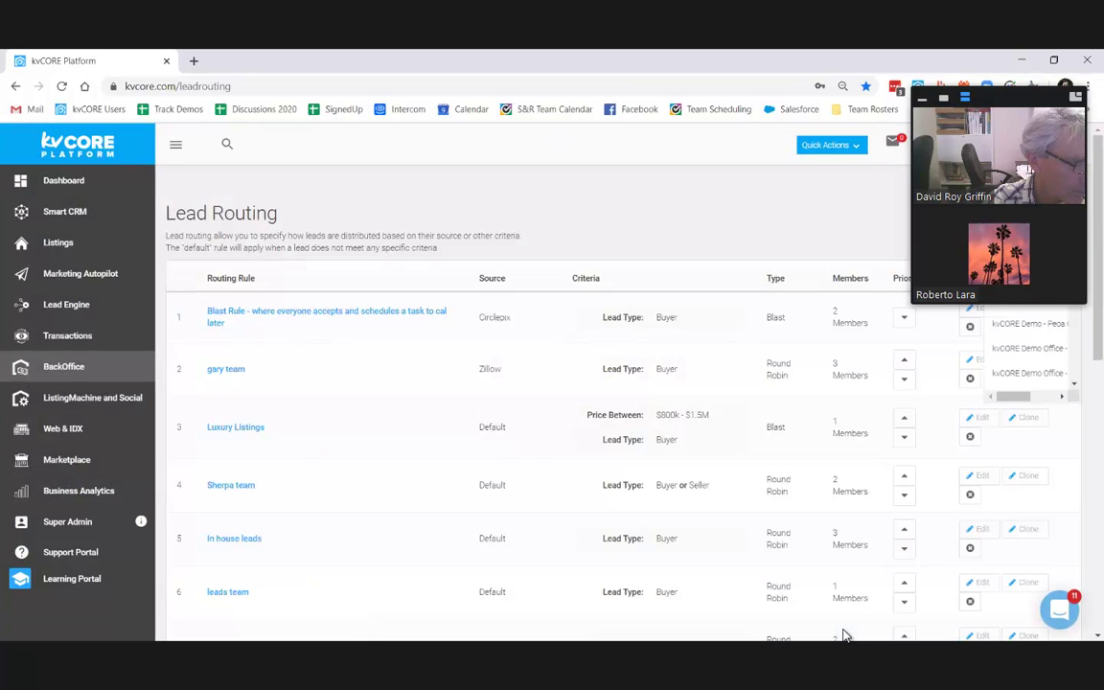
Step: Switch the Lead Routing agent filter to another team member and bring up Create New Rule
scroll(1023, 350, down, 5)
scroll(1020, 350, up, 3)
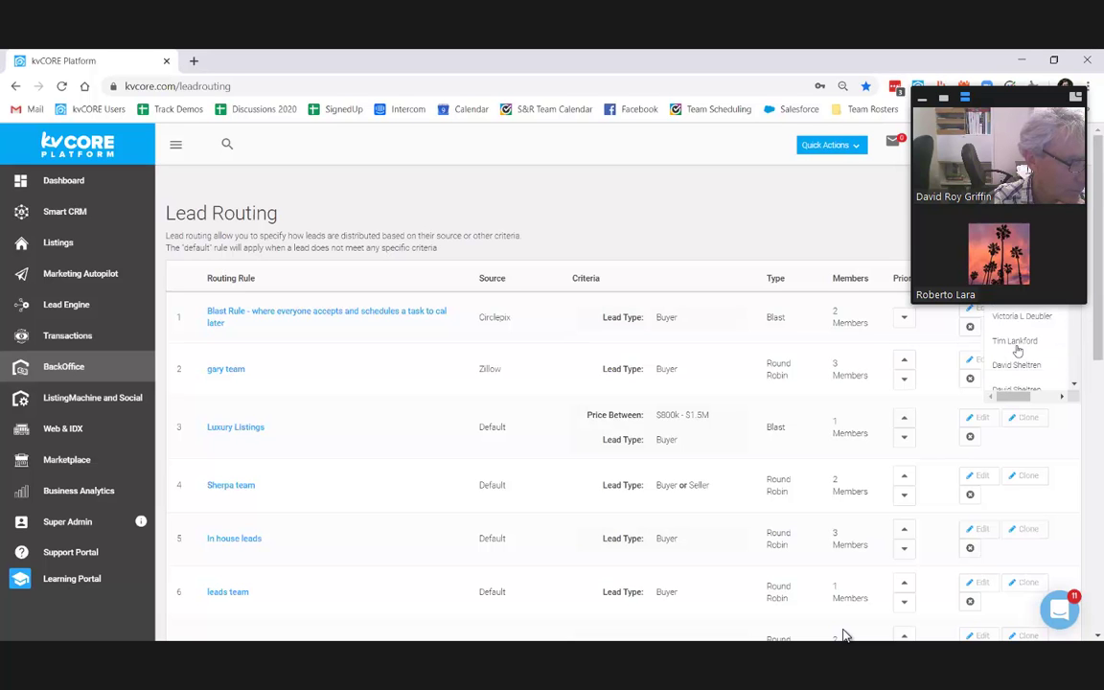
click(1013, 332)
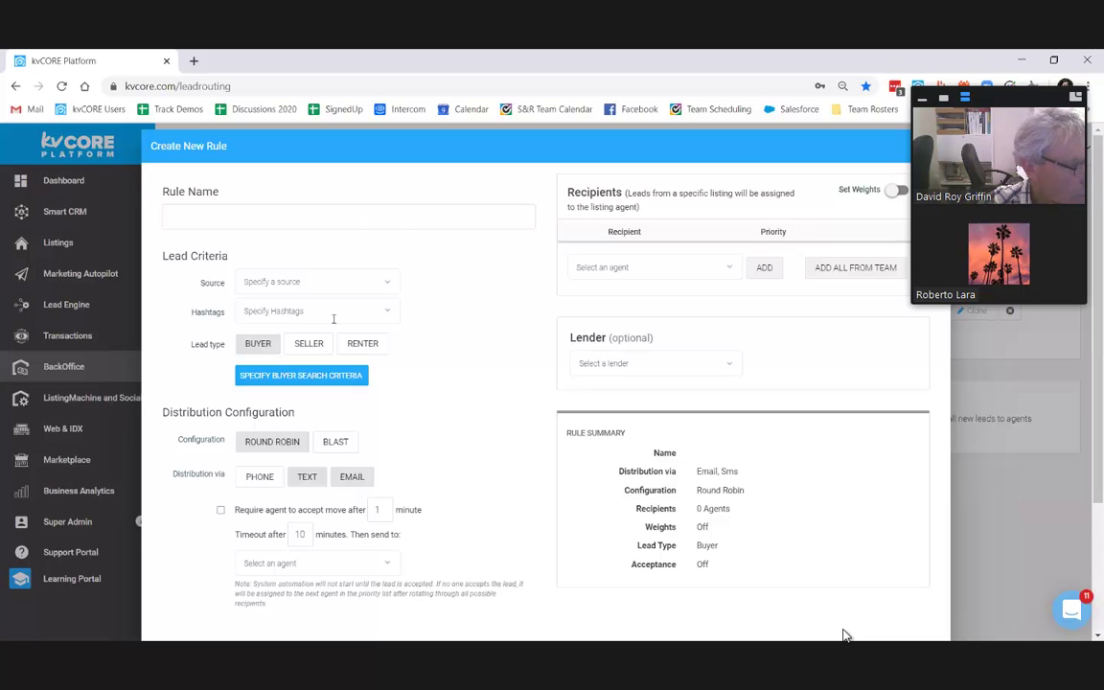
Step: Start the rule's buyer search criteria and review the Property type options without choosing one
click(259, 375)
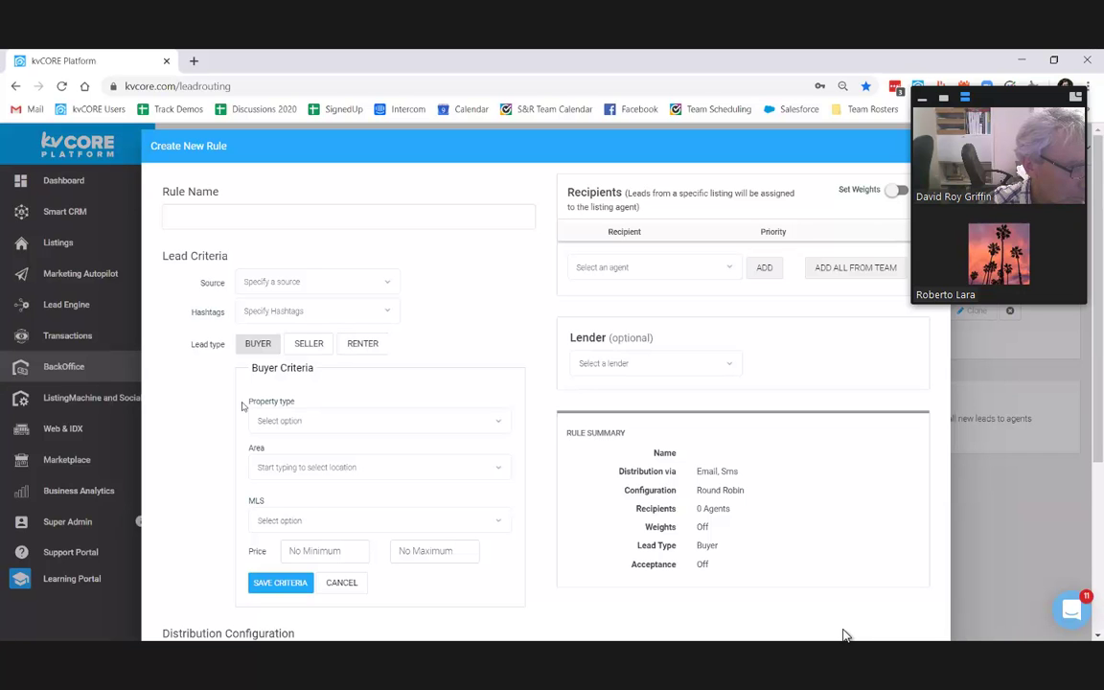
drag(301, 393, 305, 406)
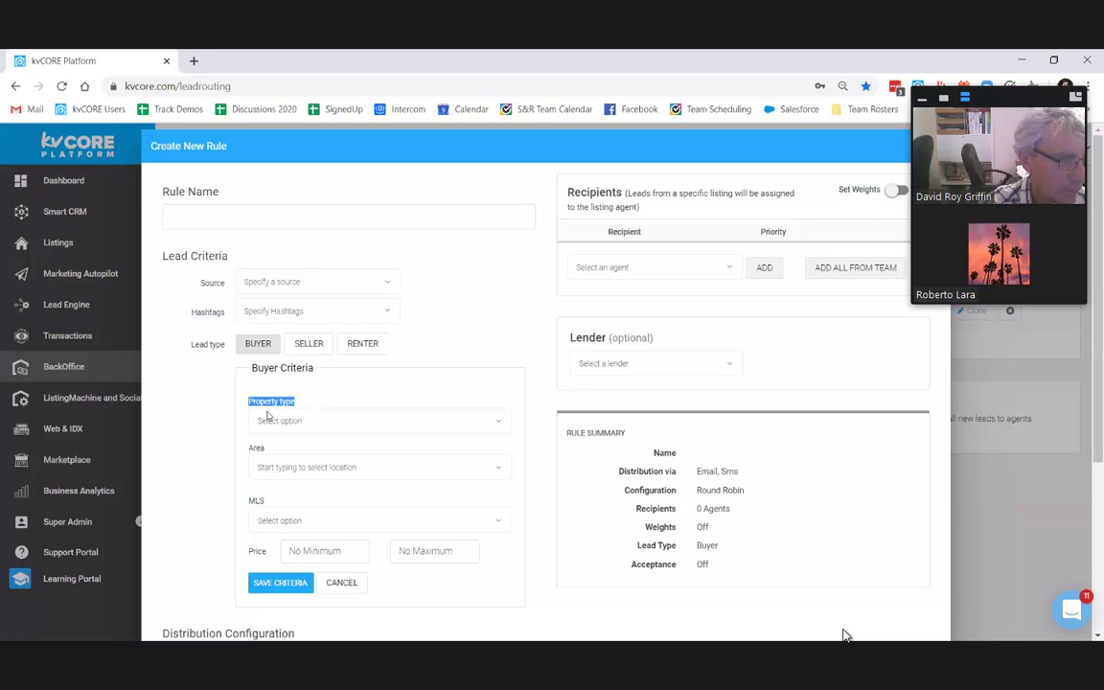
click(288, 420)
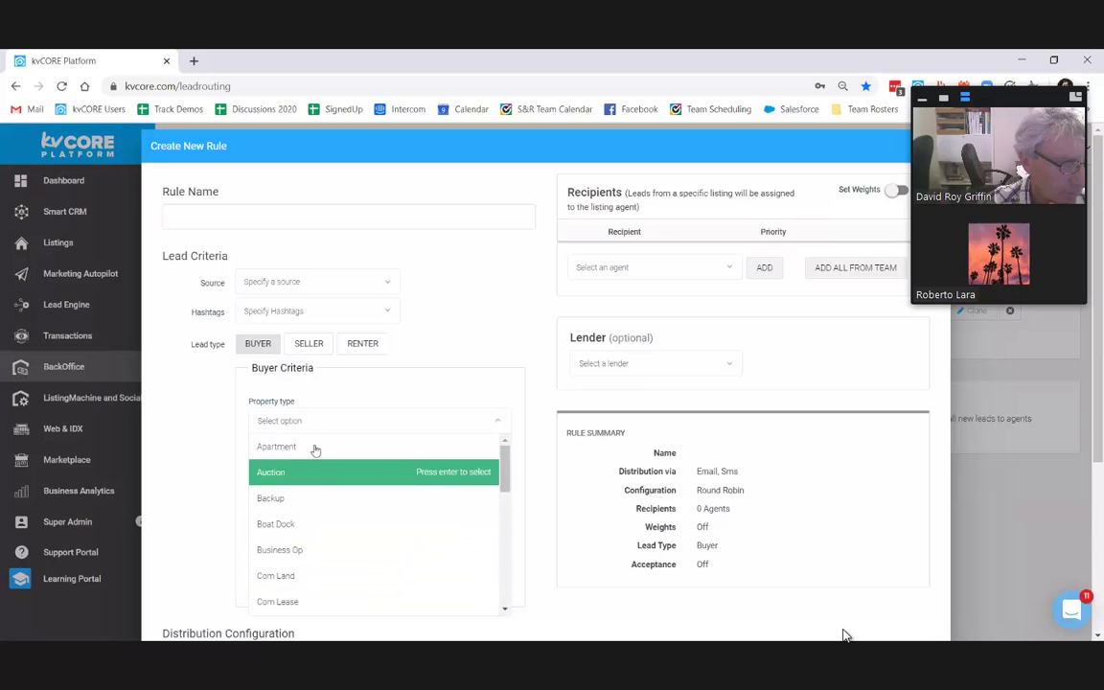
click(339, 385)
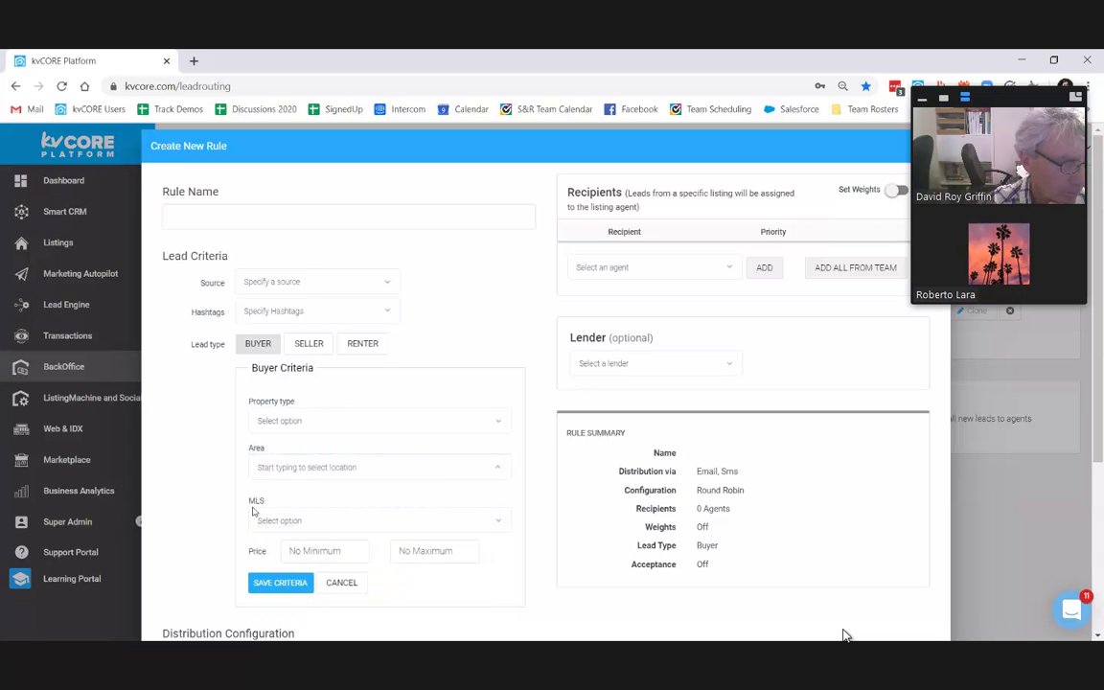
Step: Add zip codes 33401, 33480 and 34747 to the buyer Area
click(307, 468)
text(343)
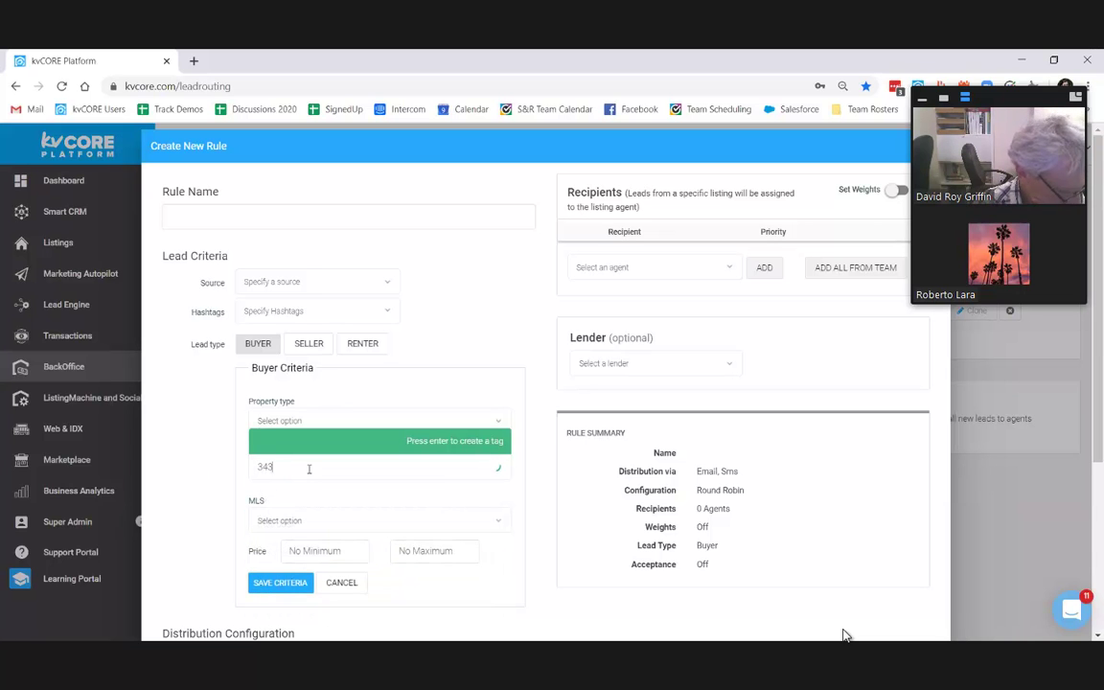
key(Down)
key(Return)
click(410, 479)
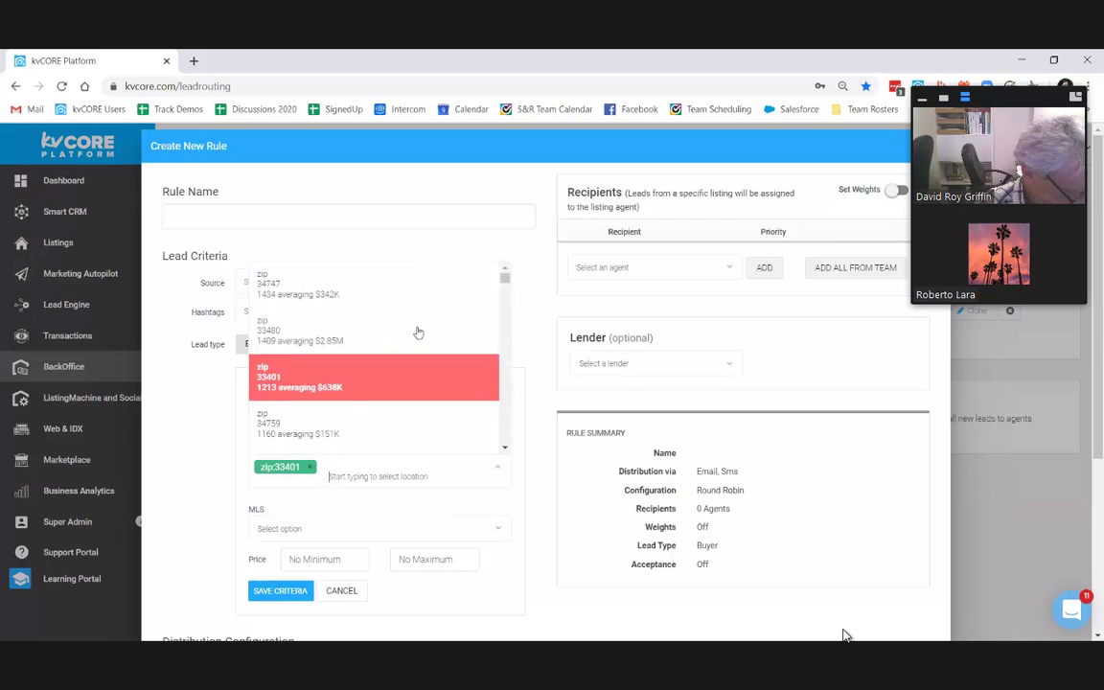
click(418, 335)
click(433, 469)
click(433, 281)
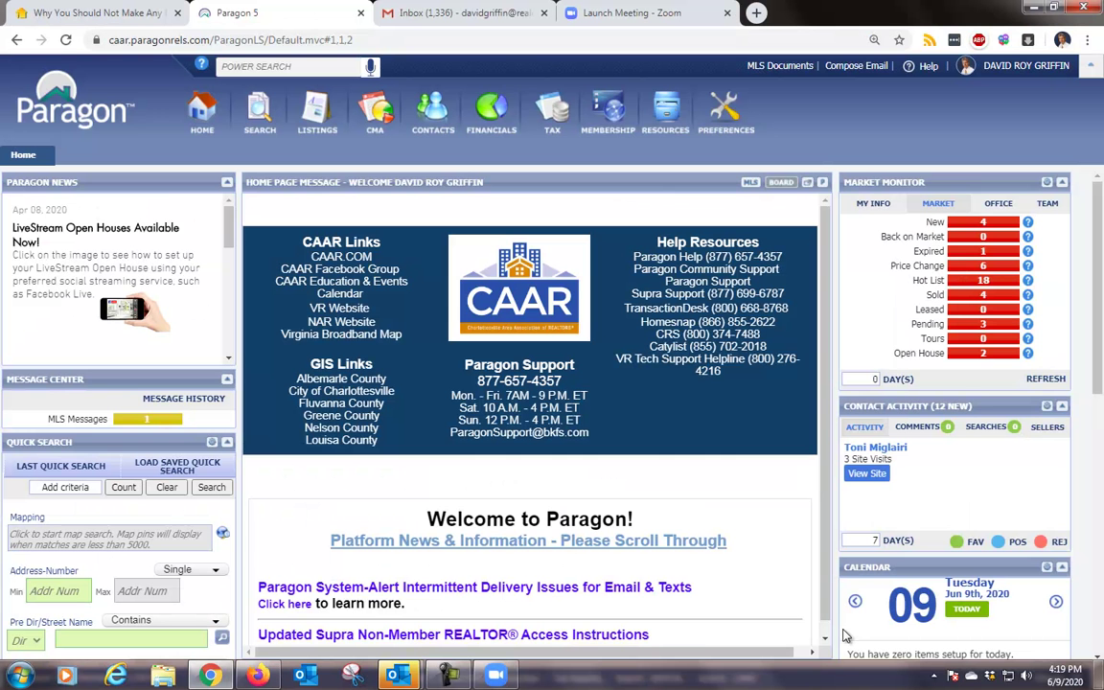
Step: Close the 'Why You Should Not Make Any Major Credit Purchases' blog tab in Chrome
key(ctrl+Tab)
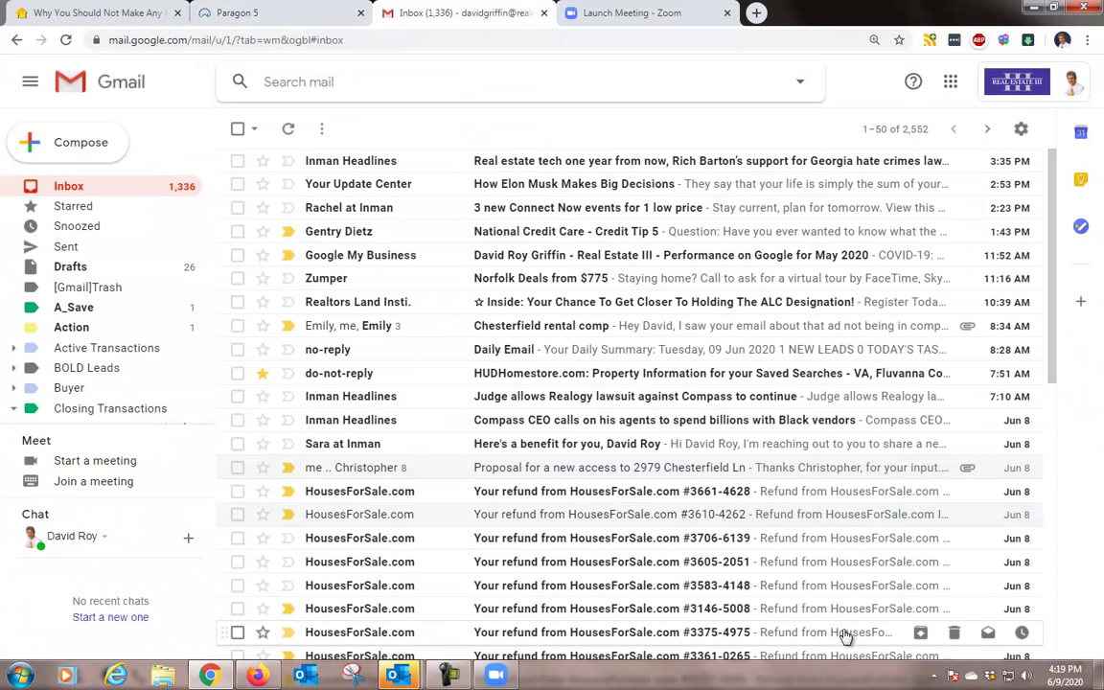
key(ctrl+Tab)
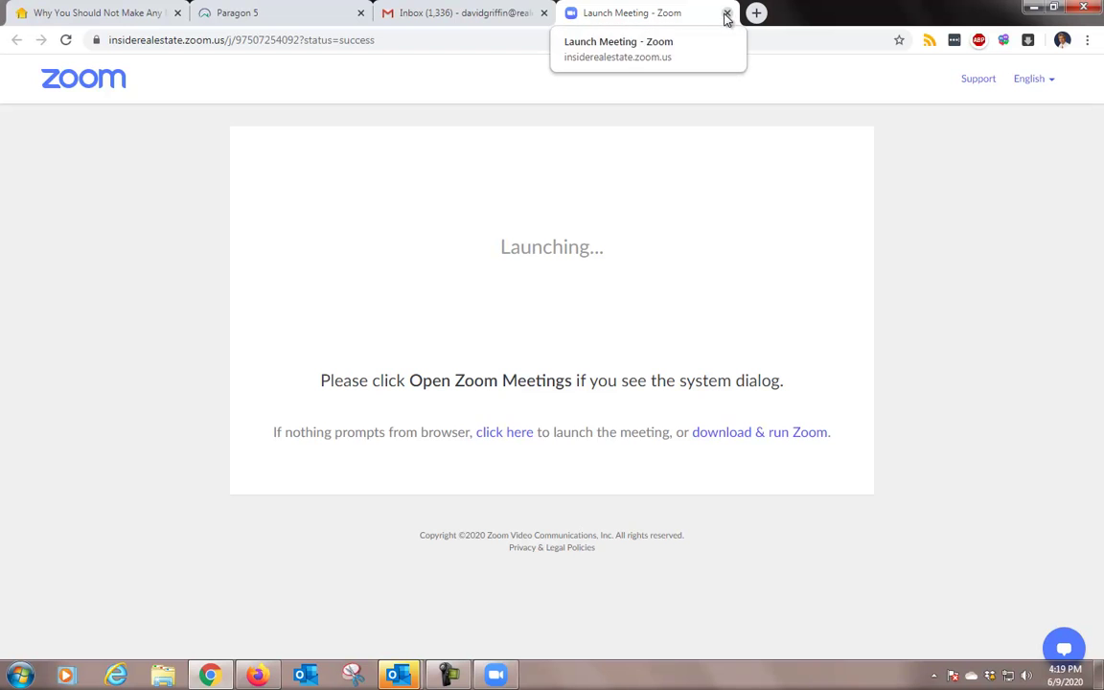
click(151, 15)
click(177, 14)
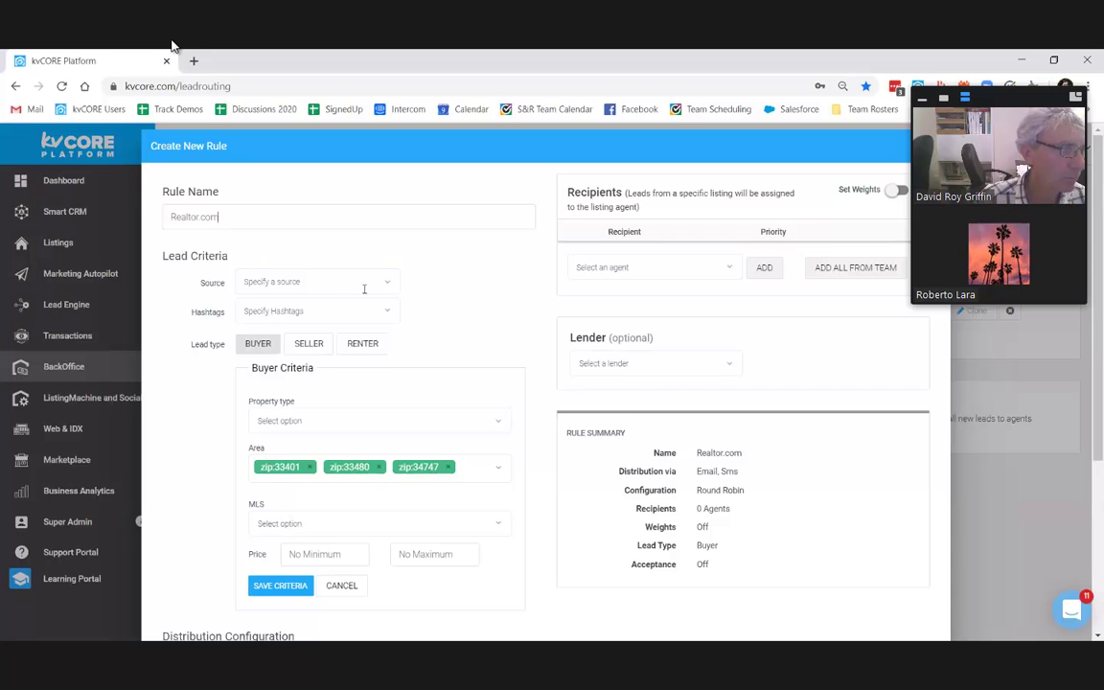
Step: Set the rule's source to Realtor.com and remove zips 34747, 33480 and 33401
click(364, 283)
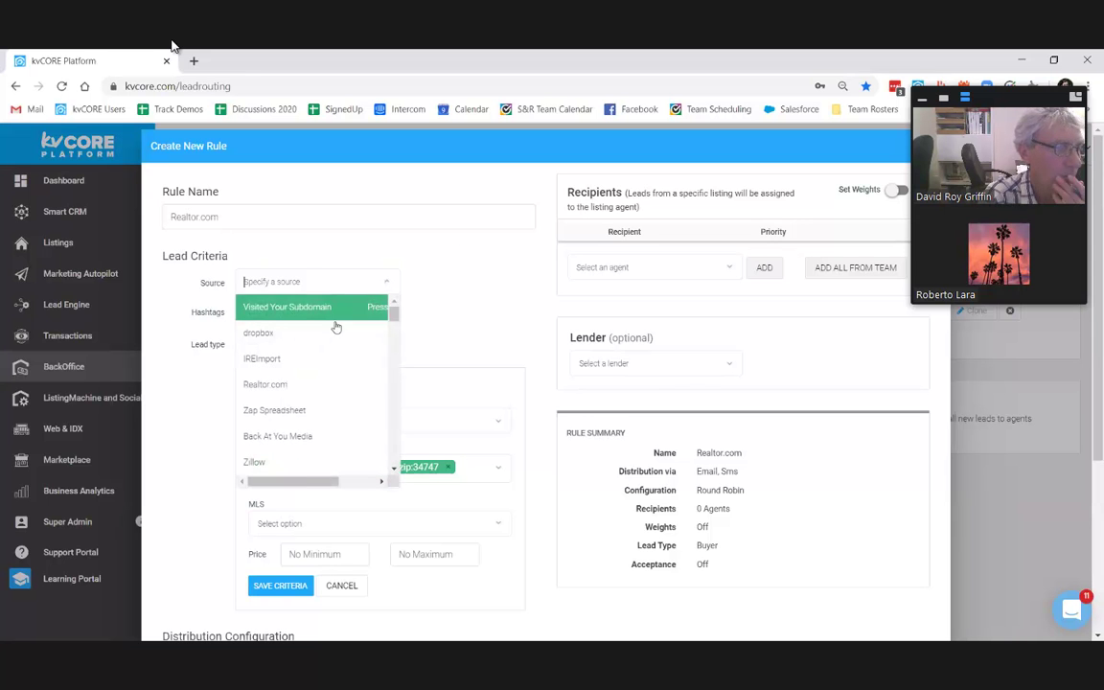
click(308, 385)
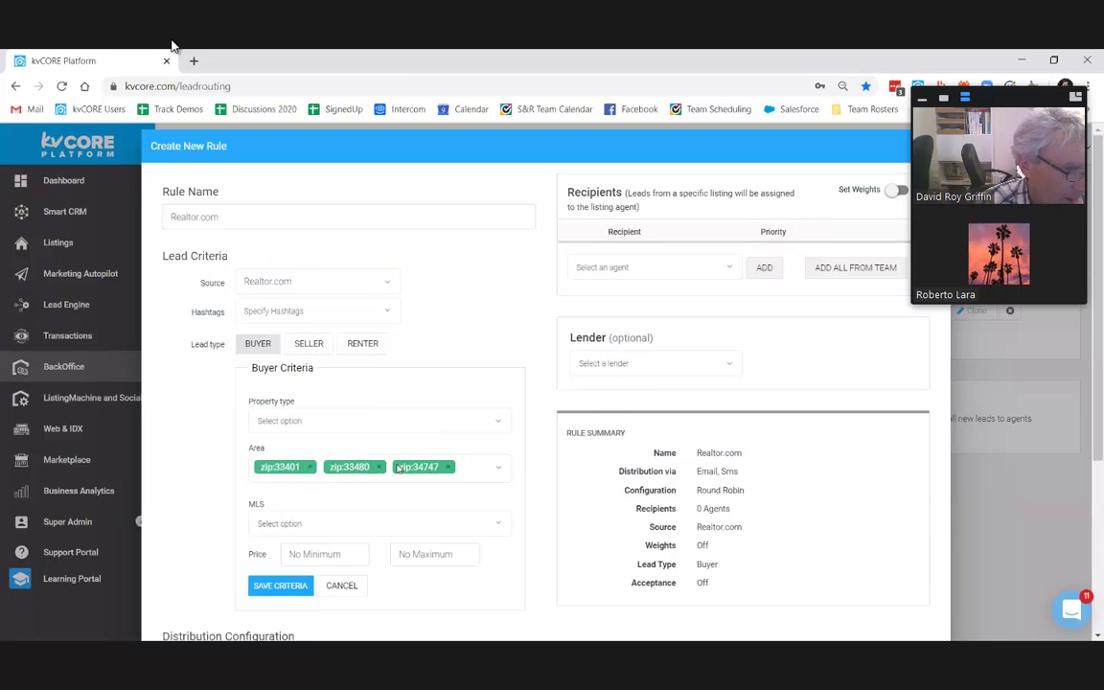
click(449, 466)
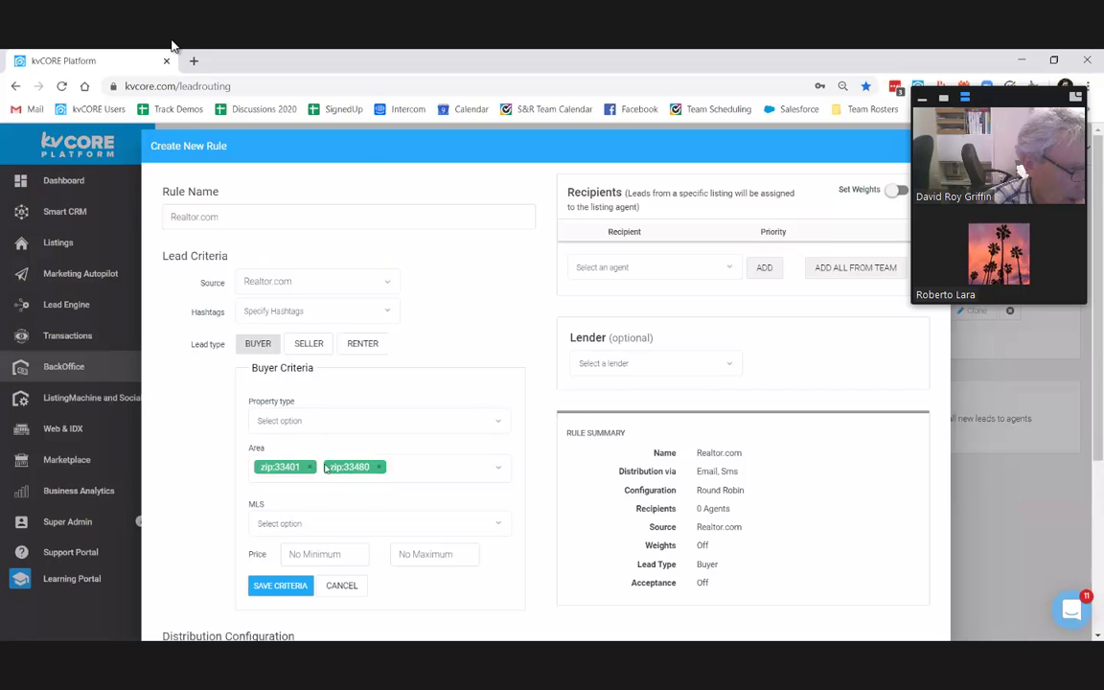
click(379, 466)
click(309, 467)
Step: Set a $900,000 minimum price and add the first agent as a recipient
click(322, 550)
scroll(320, 473, down, 2)
click(321, 429)
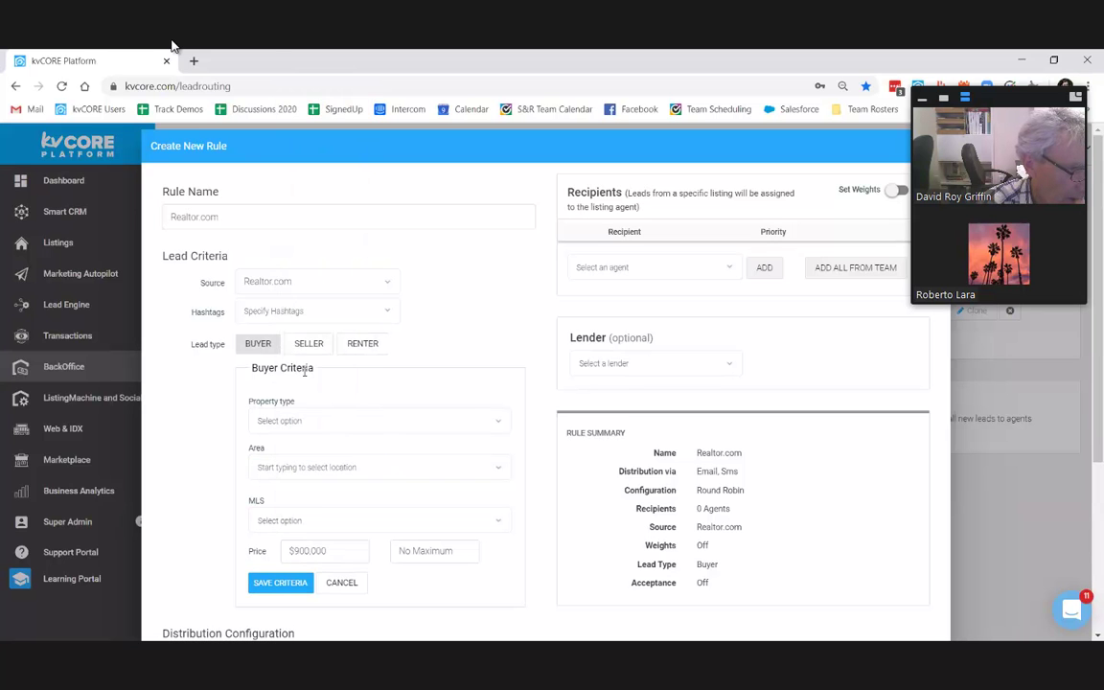
click(618, 268)
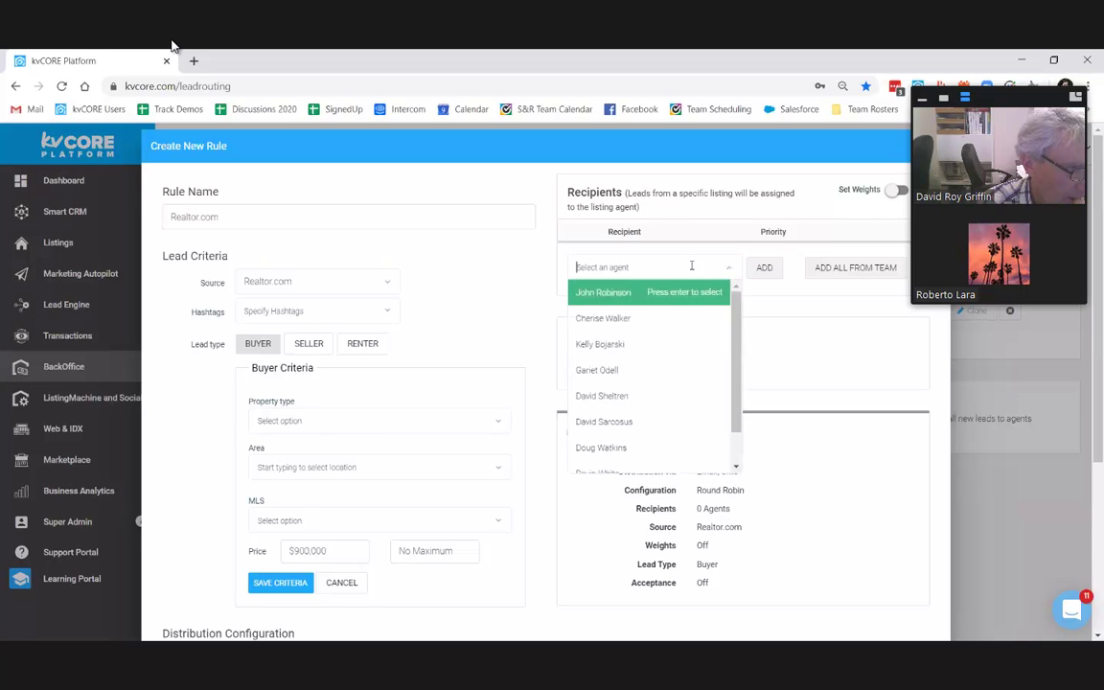
click(668, 295)
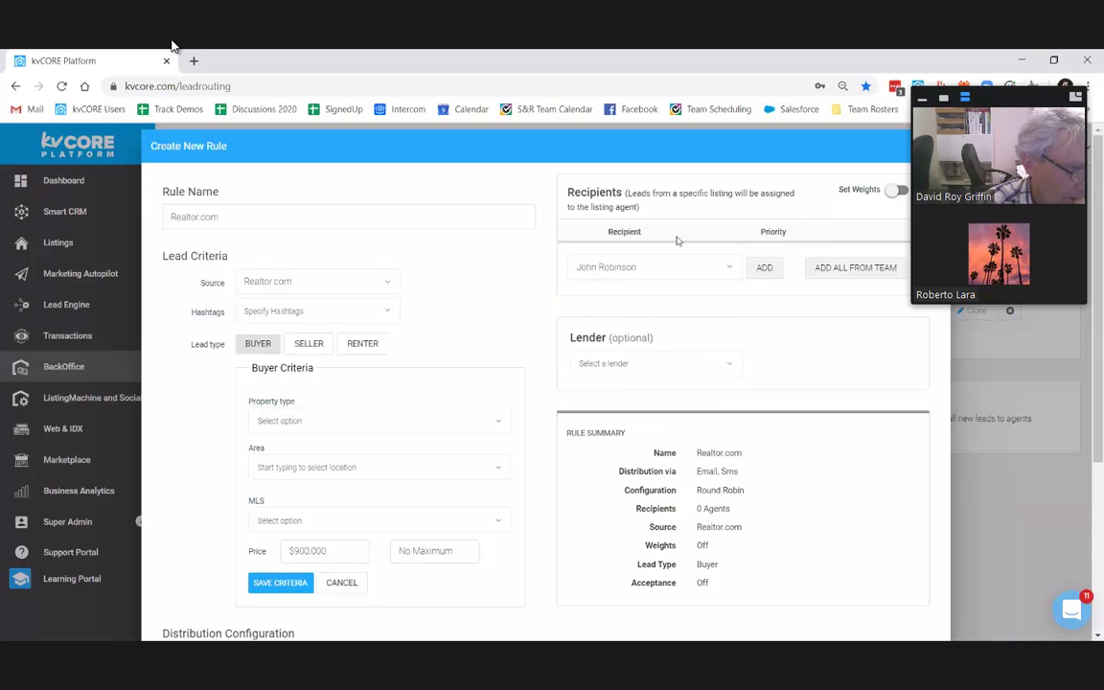
click(765, 268)
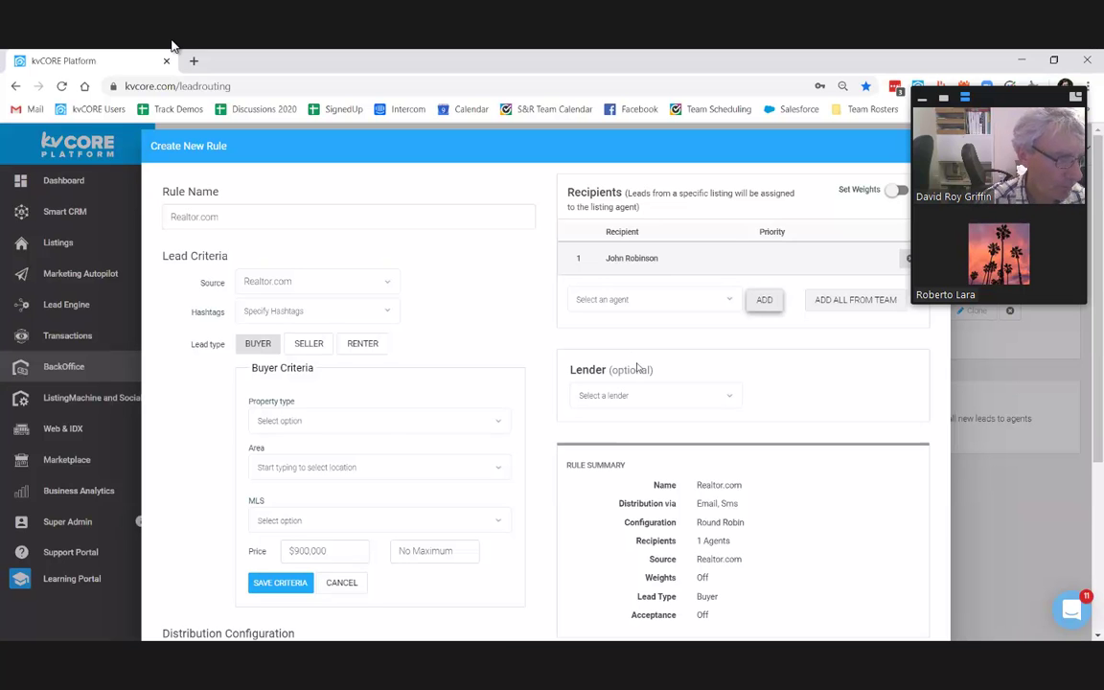
Step: Assign the first lender to the rule and collapse buyer criteria without saving
click(701, 402)
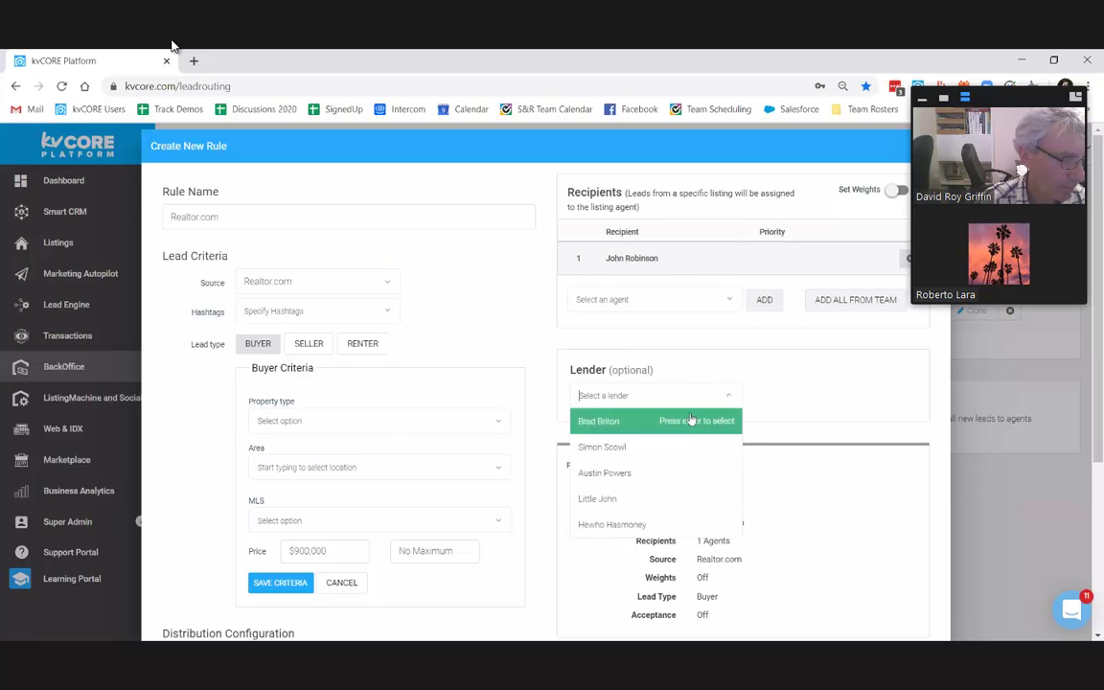
click(685, 422)
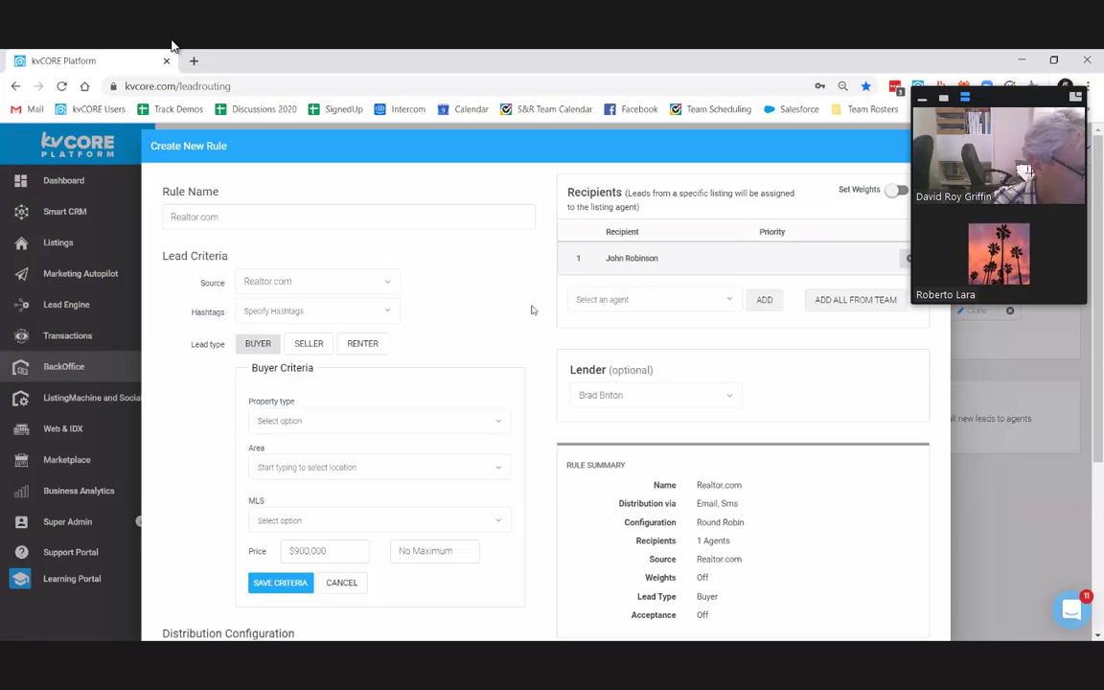
drag(560, 366, 628, 408)
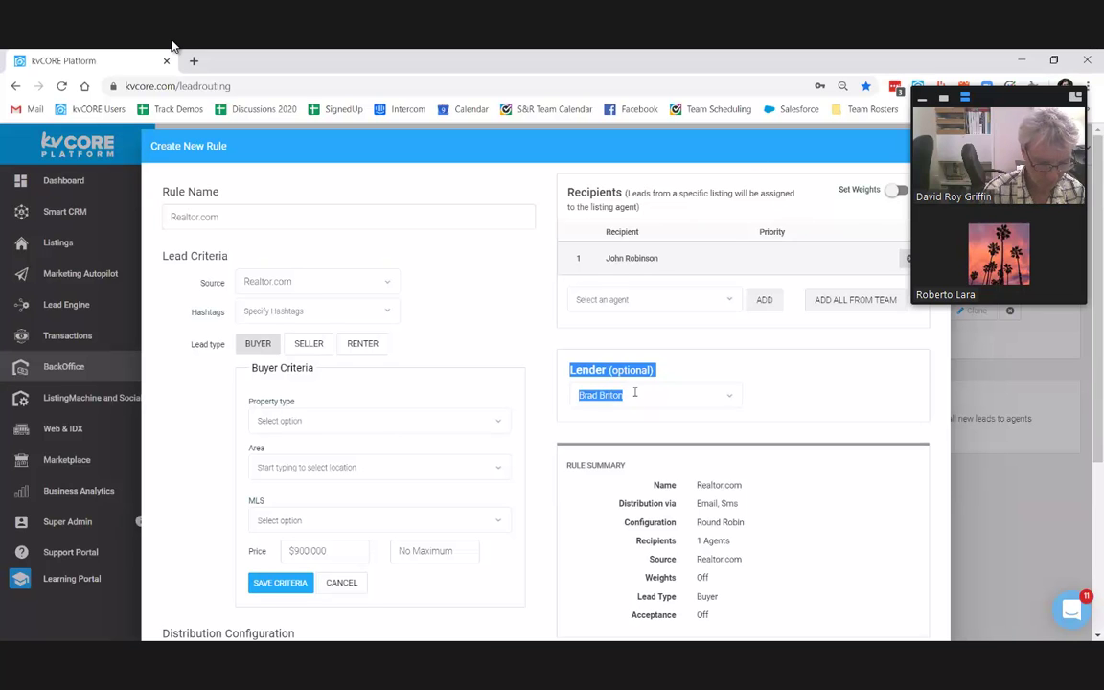
click(661, 348)
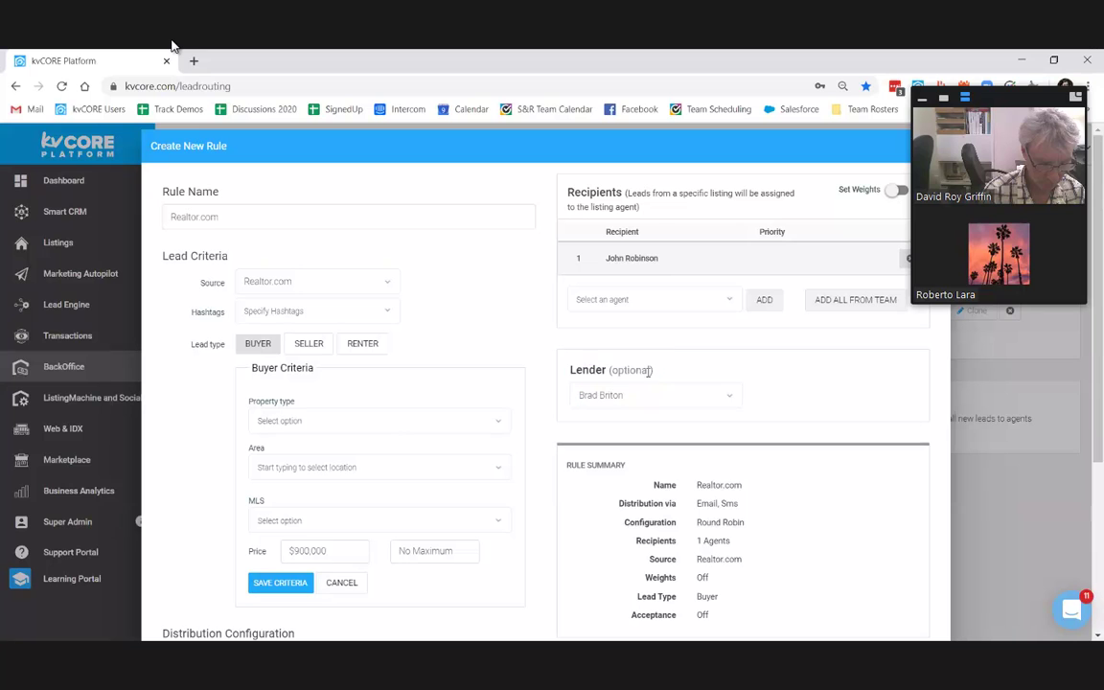
click(354, 578)
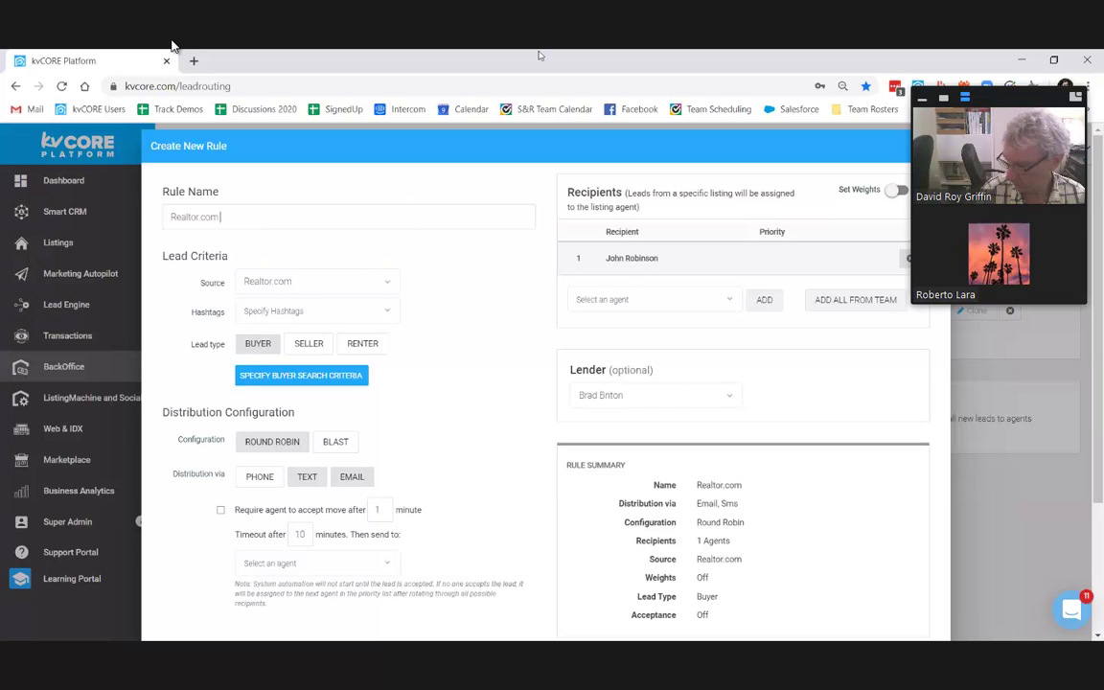
Step: Title the rule 'Realtor.com - Catch All' and add a second agent recipient
text(Catch R)
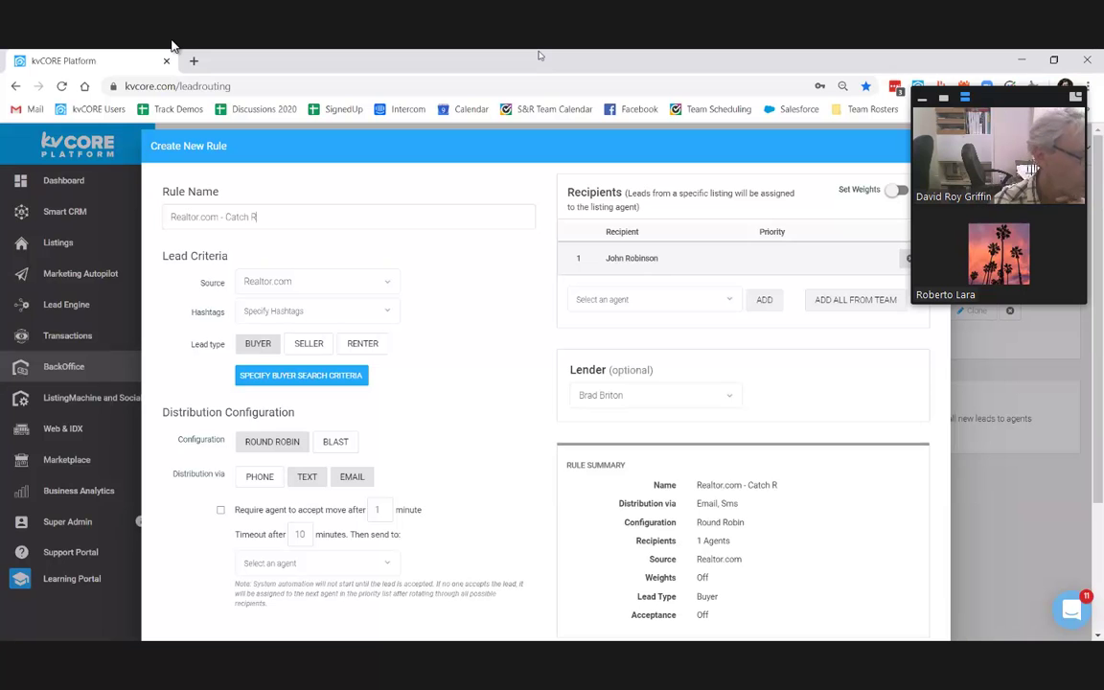
key(BackSpace)
text(All)
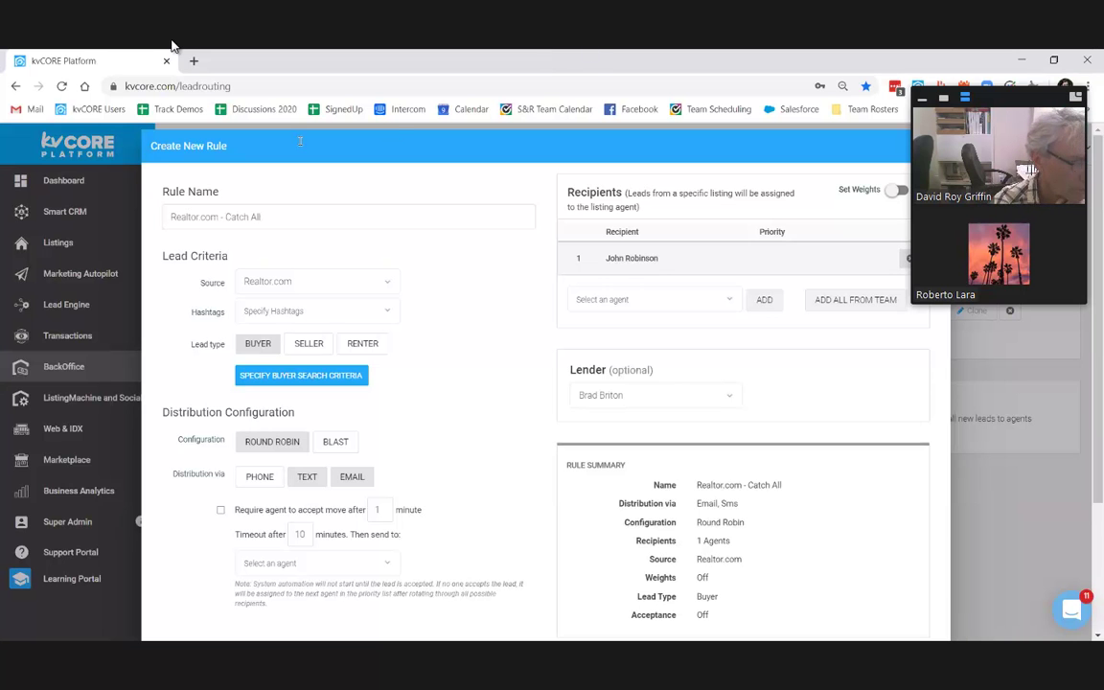
click(686, 300)
click(690, 377)
click(769, 300)
Step: Add three more agents, bringing the rule to five round-robin recipients
click(652, 334)
click(636, 436)
click(764, 333)
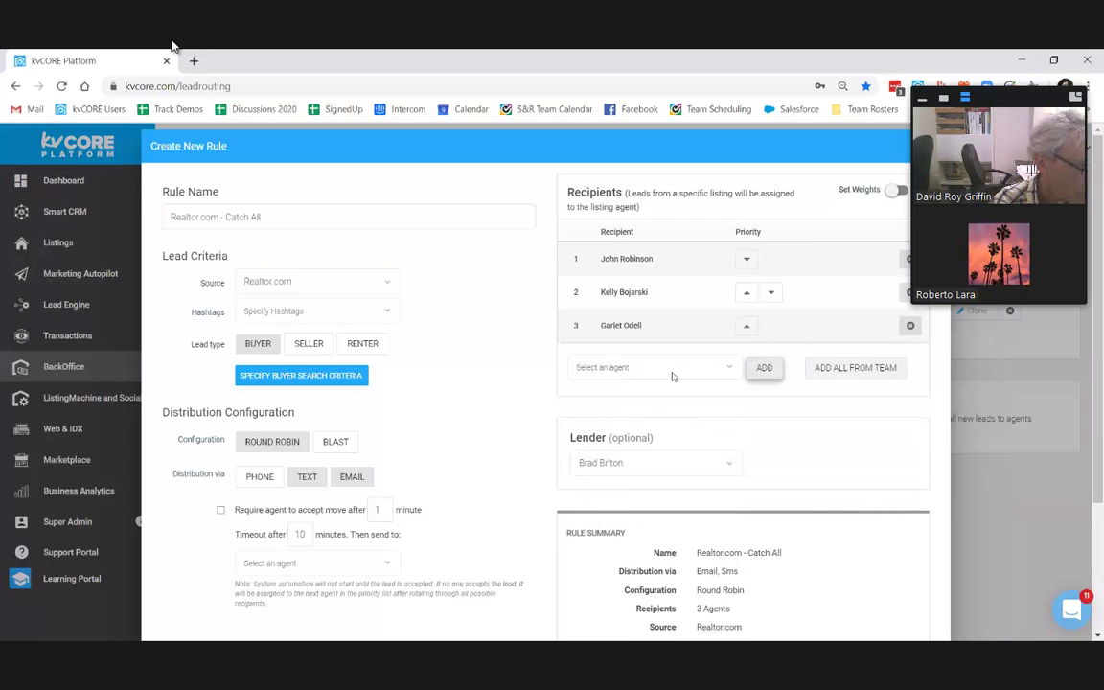
click(666, 367)
click(658, 418)
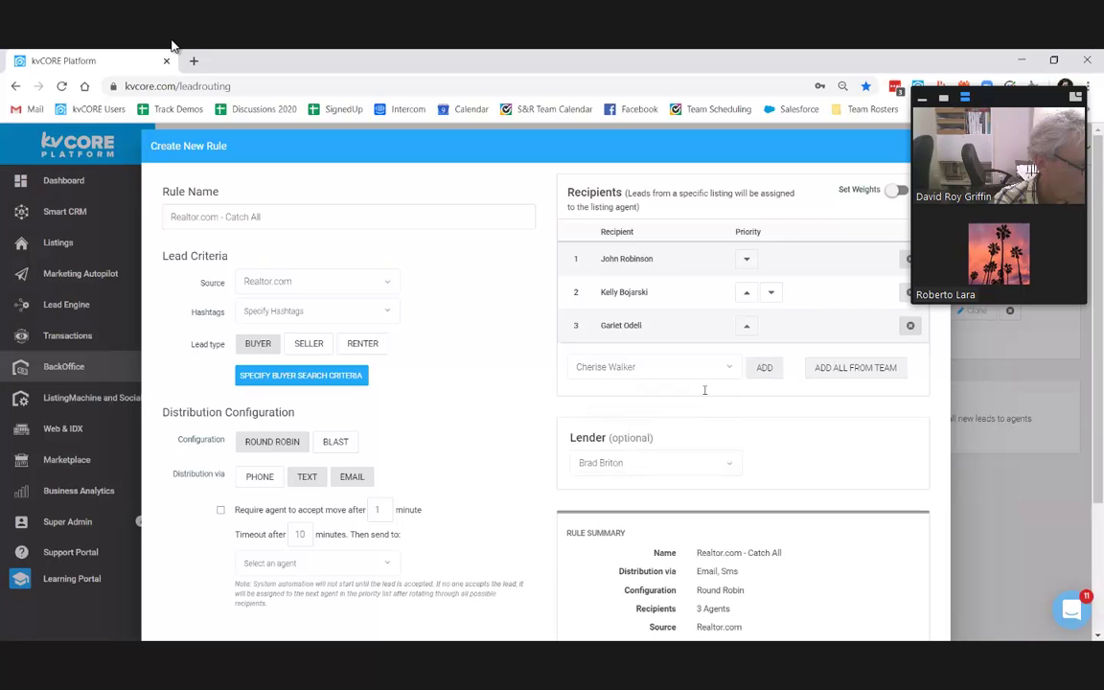
click(763, 367)
click(658, 402)
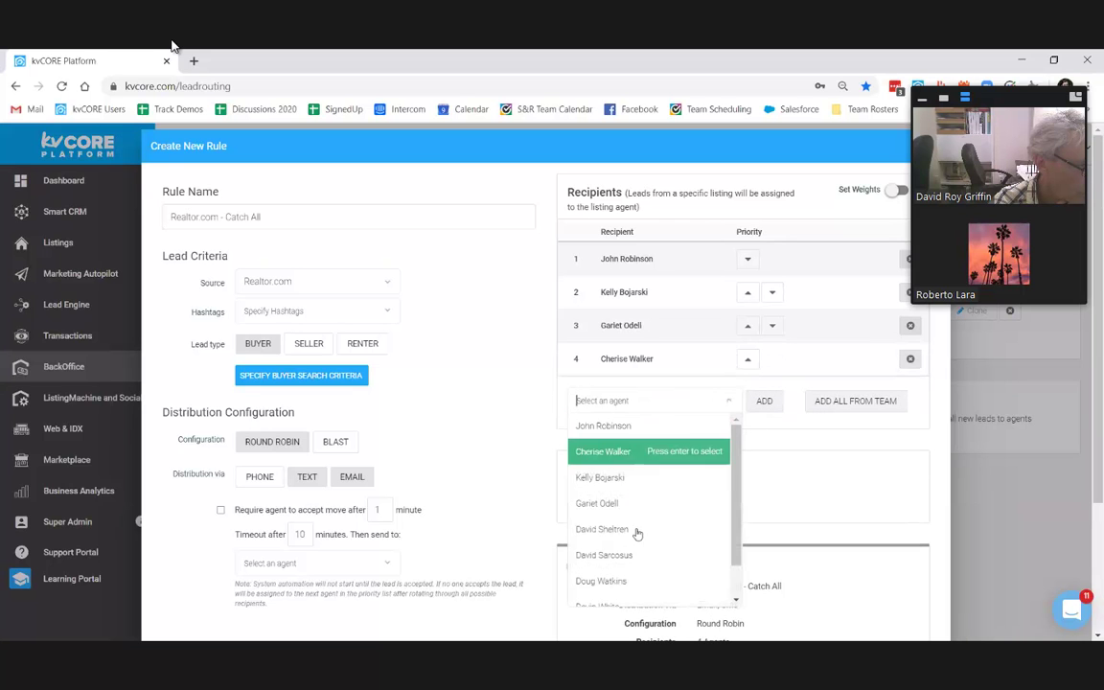
click(613, 583)
click(762, 403)
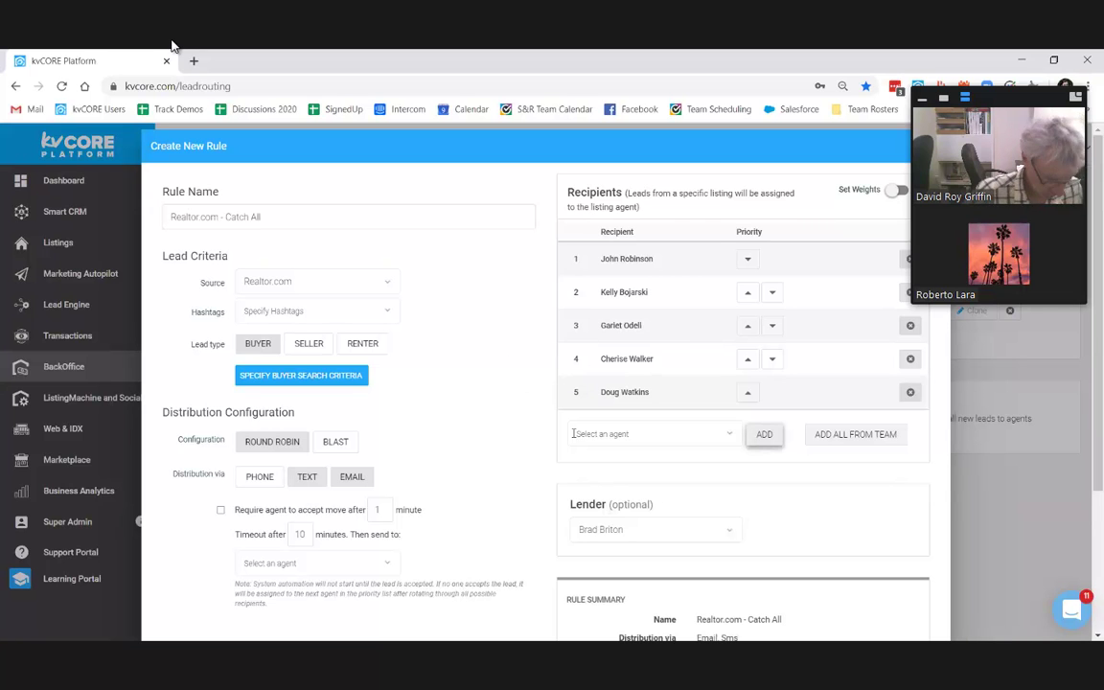
Step: Turn on weights of 10/25/15/25/25% and require agents to accept within 2 minutes
click(892, 191)
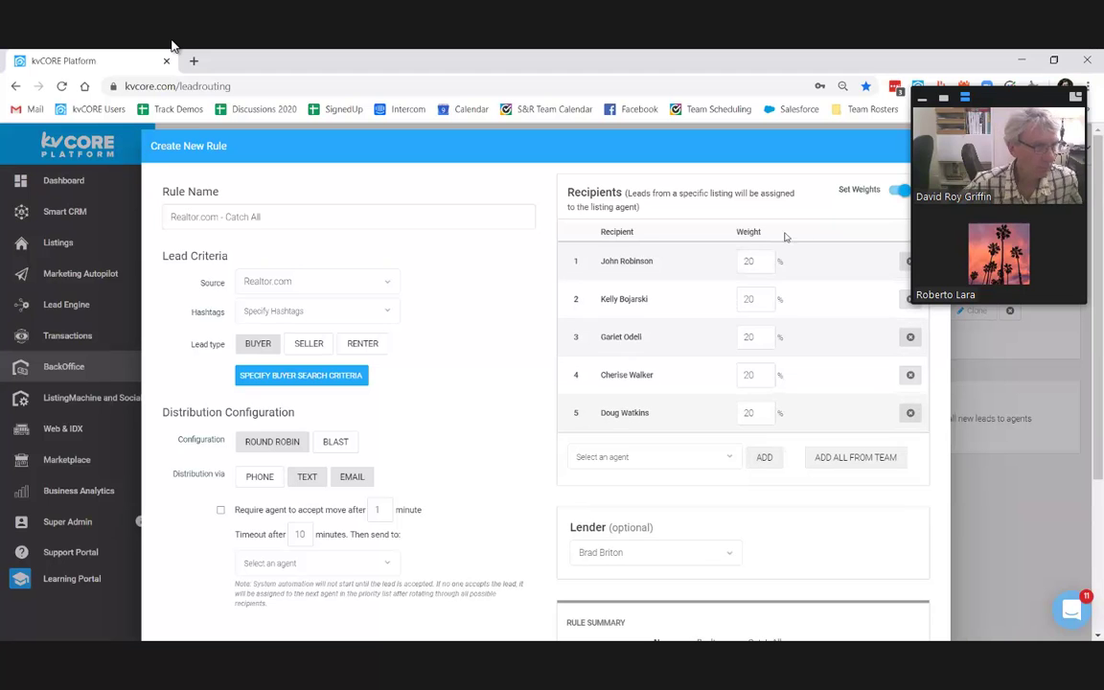
double_click(738, 262)
text(10)
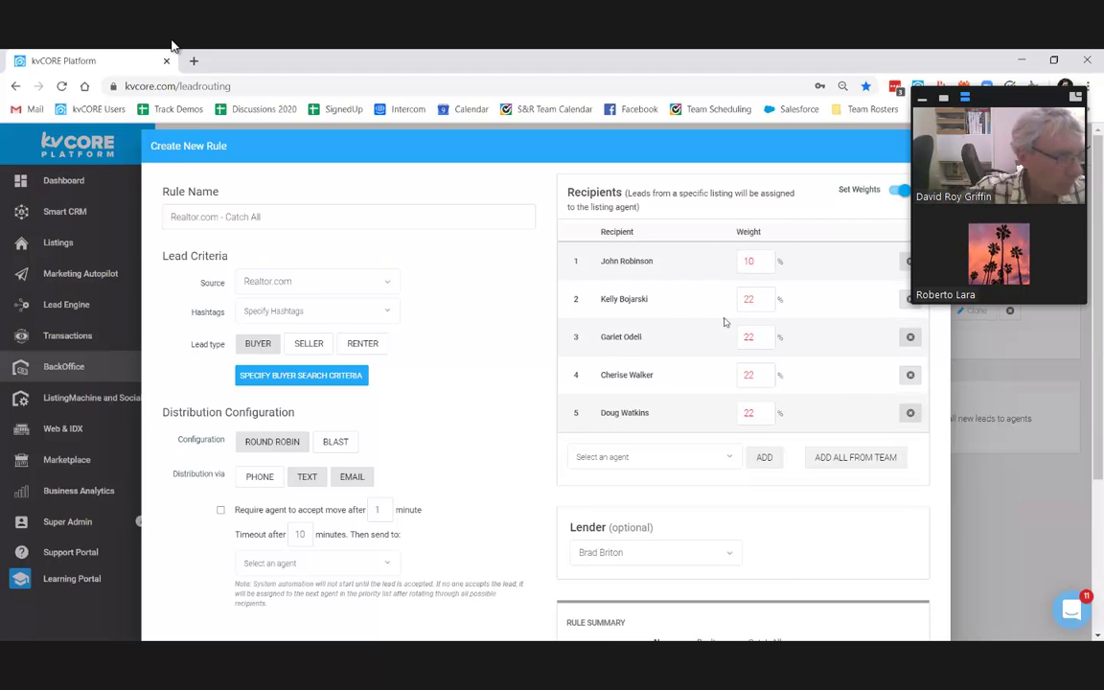
double_click(751, 336)
text(15)
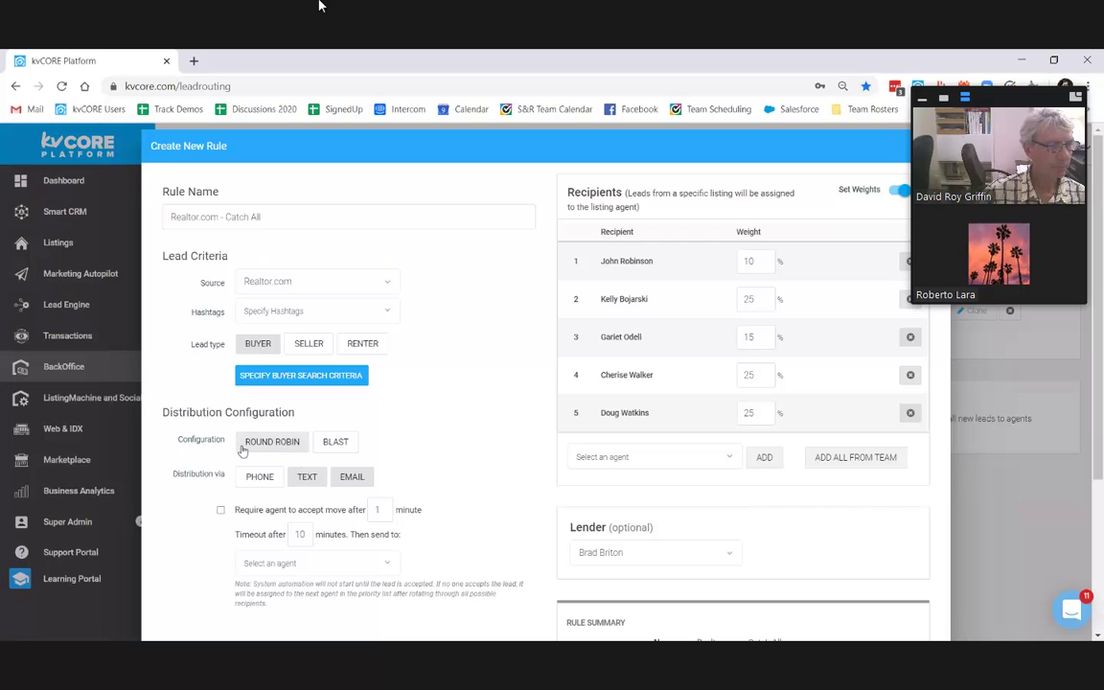
click(220, 511)
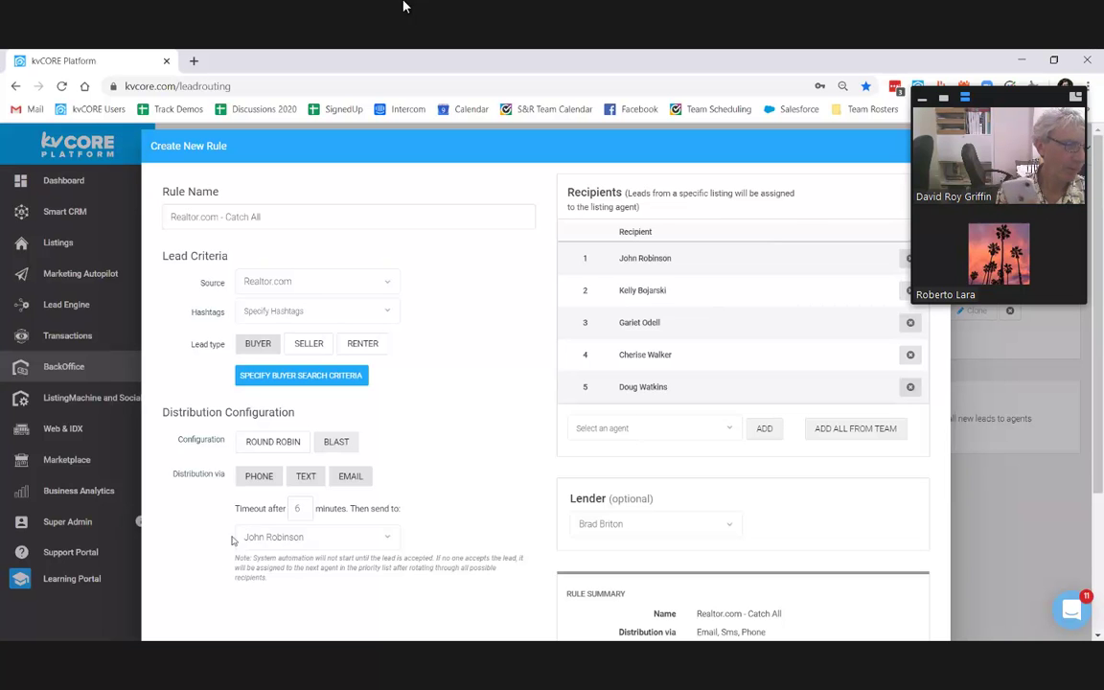
Step: Switch the rule to blast by phone, SMS and email, falling back to another agent after 6 minutes
mouse_move(404, 6)
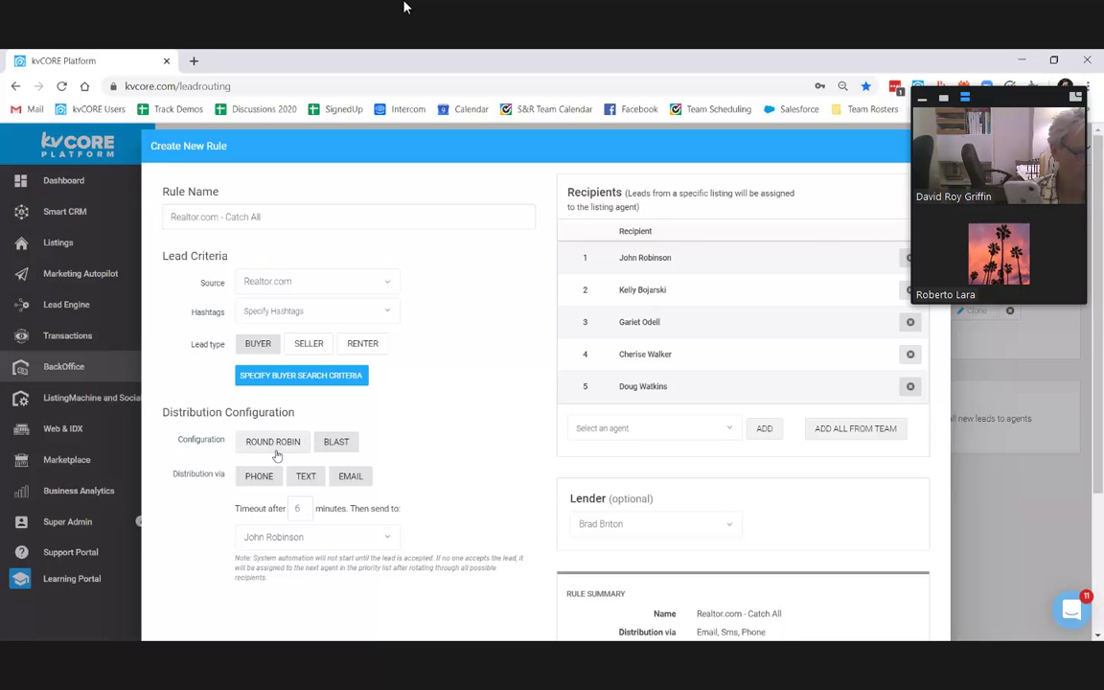
Step: Set the rule back to round robin, toggle lead acceptance on and off, and disable weighted distribution
click(274, 447)
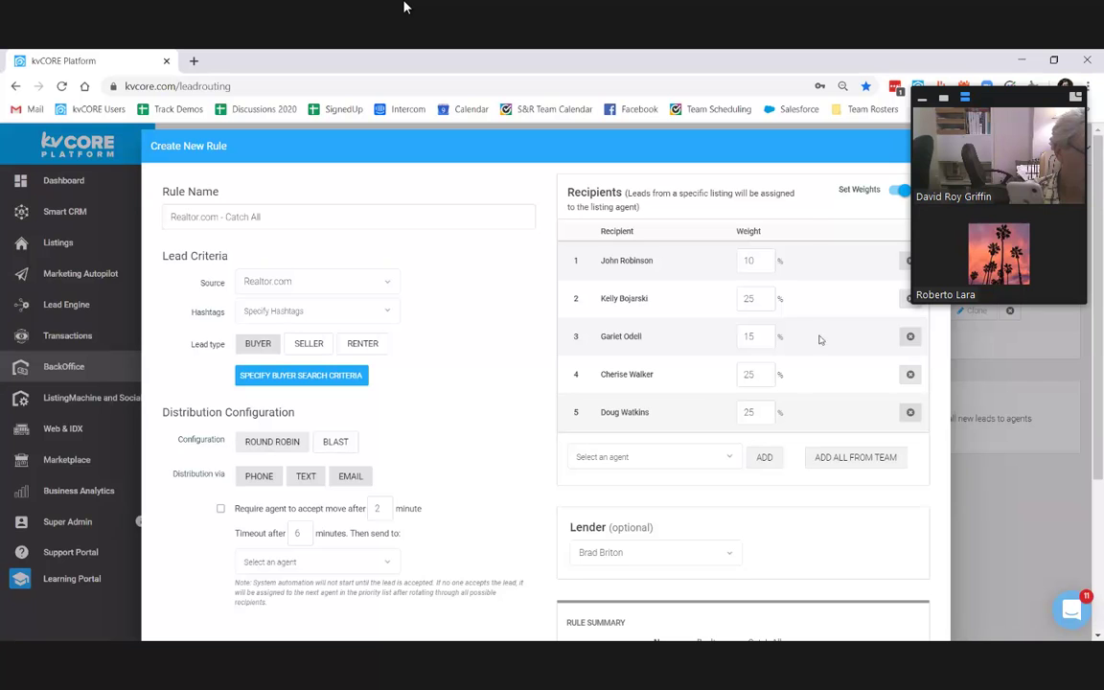
click(222, 510)
click(221, 509)
click(898, 190)
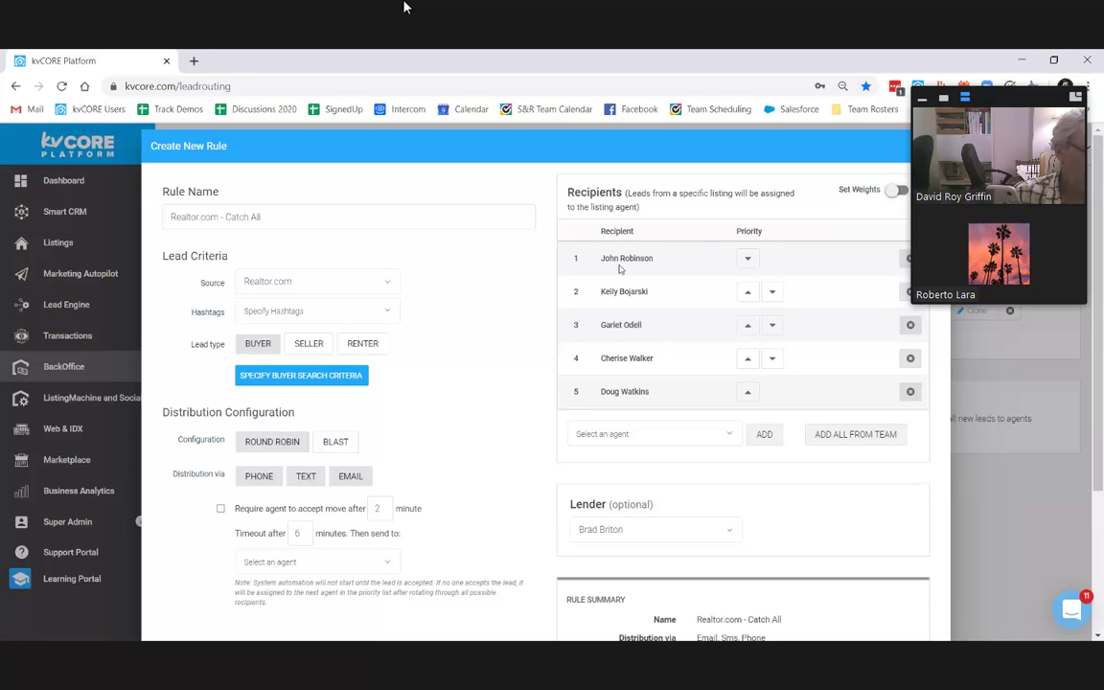
Step: Point out the recipients and agent picker, switch the rule to Blast, and go to Smart CRM
drag(560, 242, 620, 269)
drag(599, 435, 641, 505)
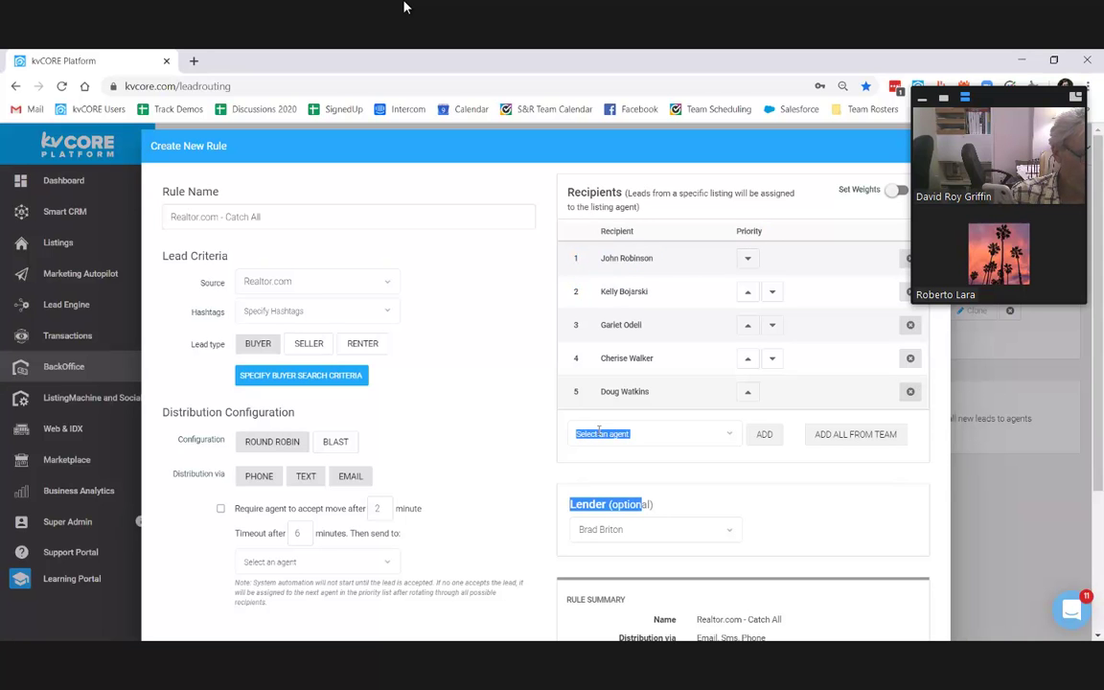
click(337, 442)
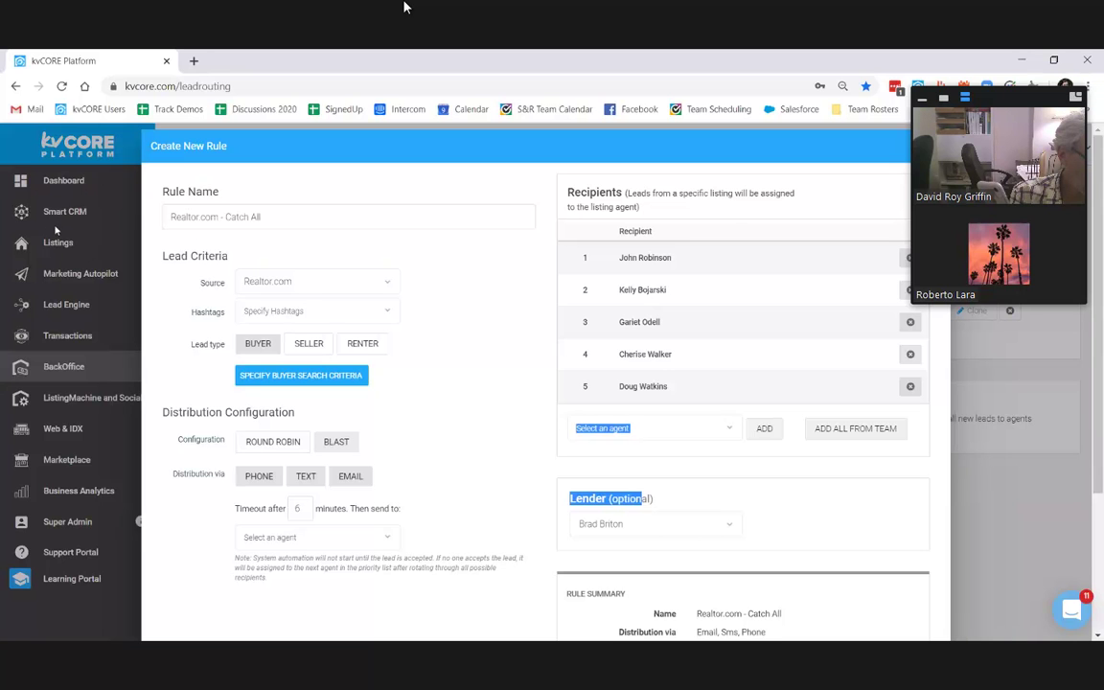
click(83, 211)
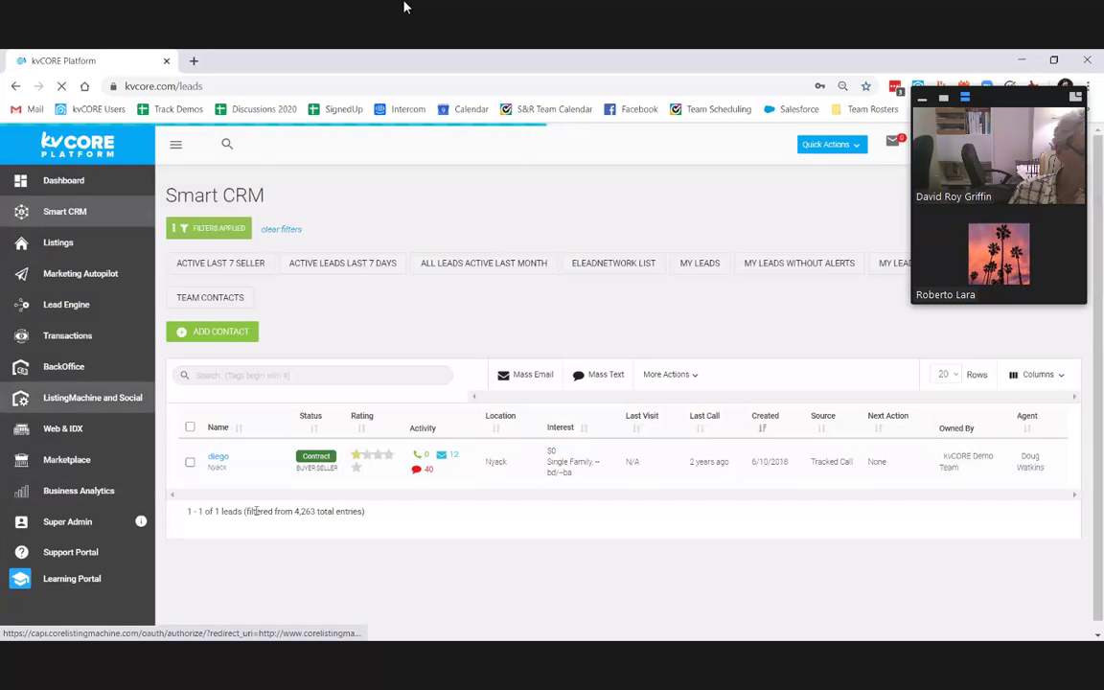
click(280, 229)
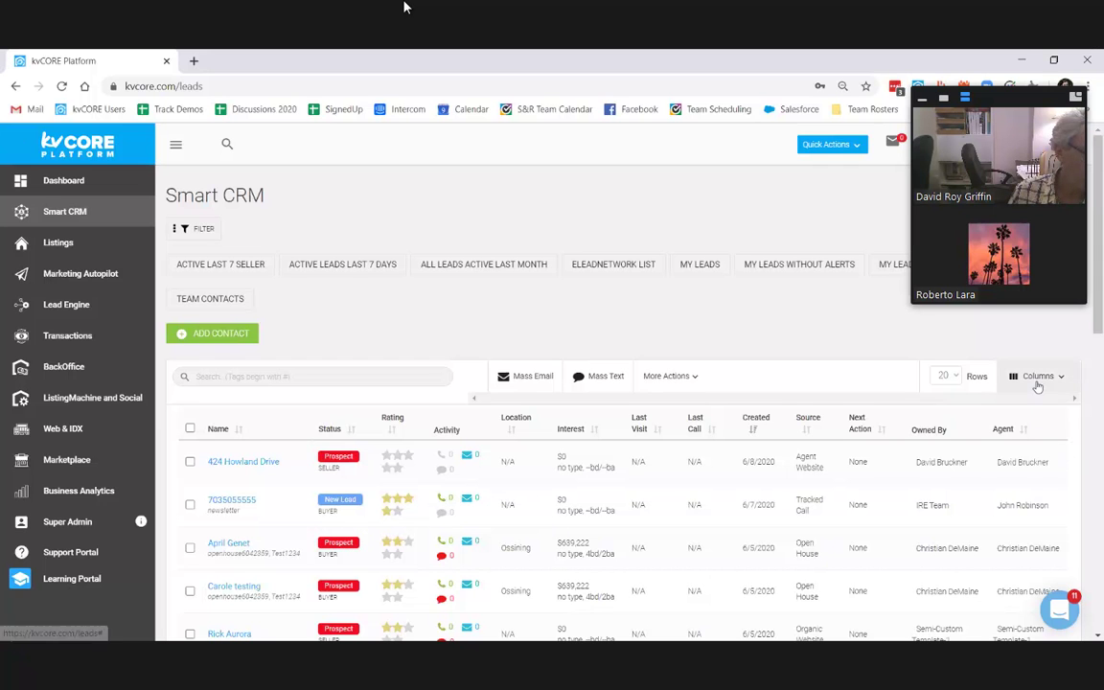
click(1038, 378)
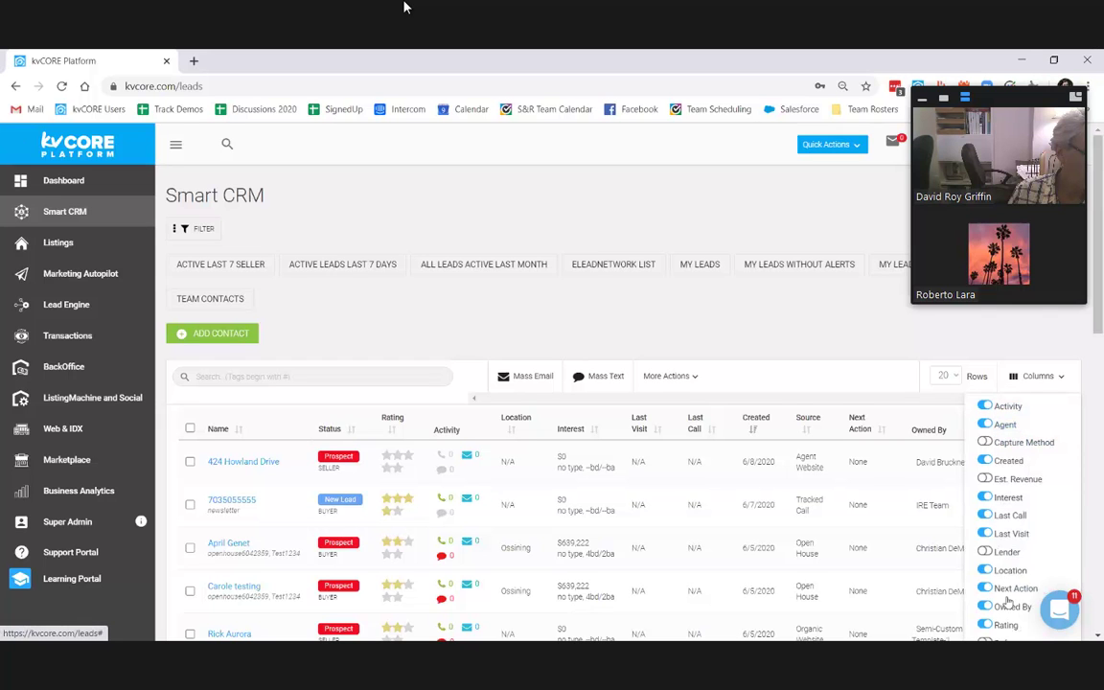
click(809, 399)
drag(915, 462, 1061, 464)
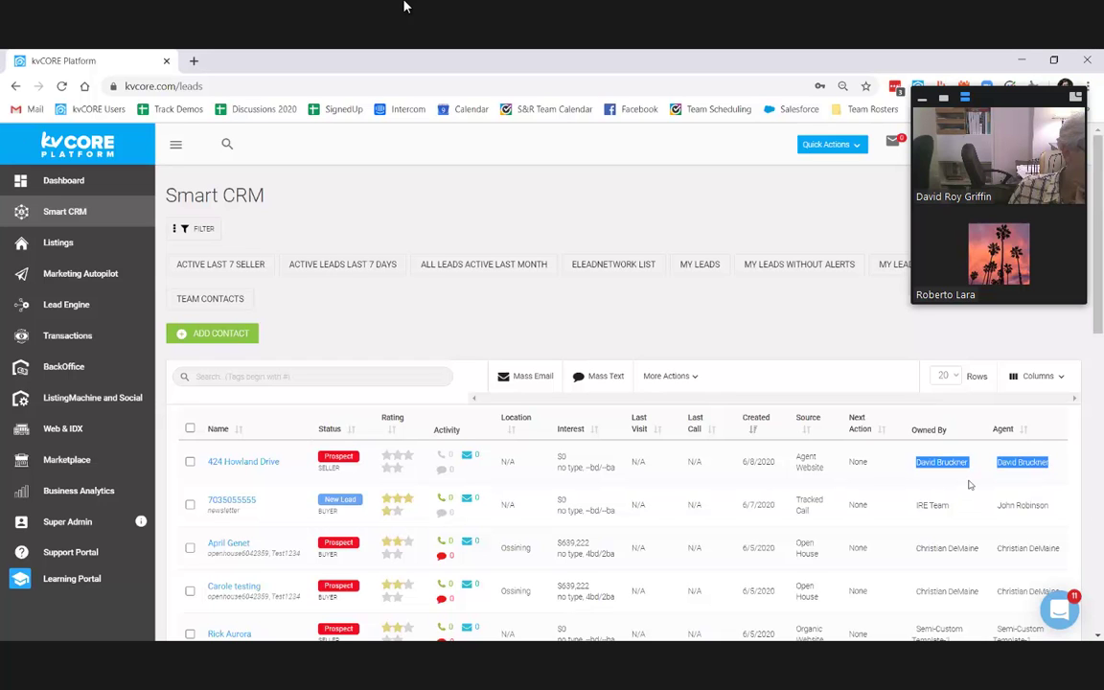
drag(917, 550, 1062, 532)
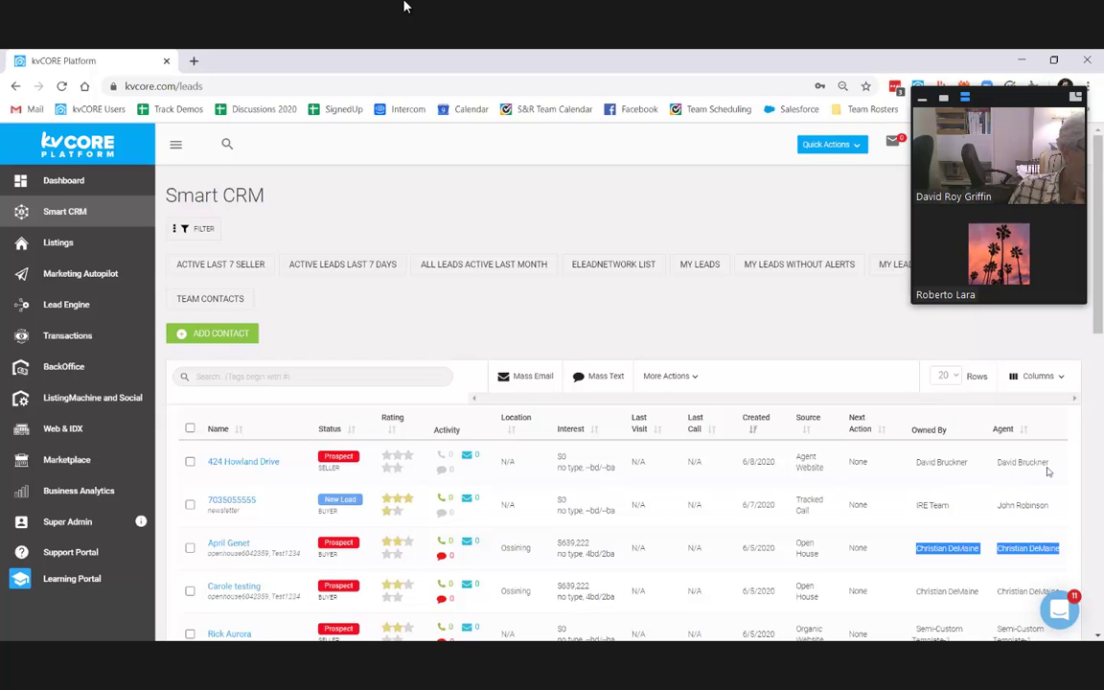
drag(915, 462, 996, 505)
click(989, 534)
click(930, 508)
triple_click(930, 508)
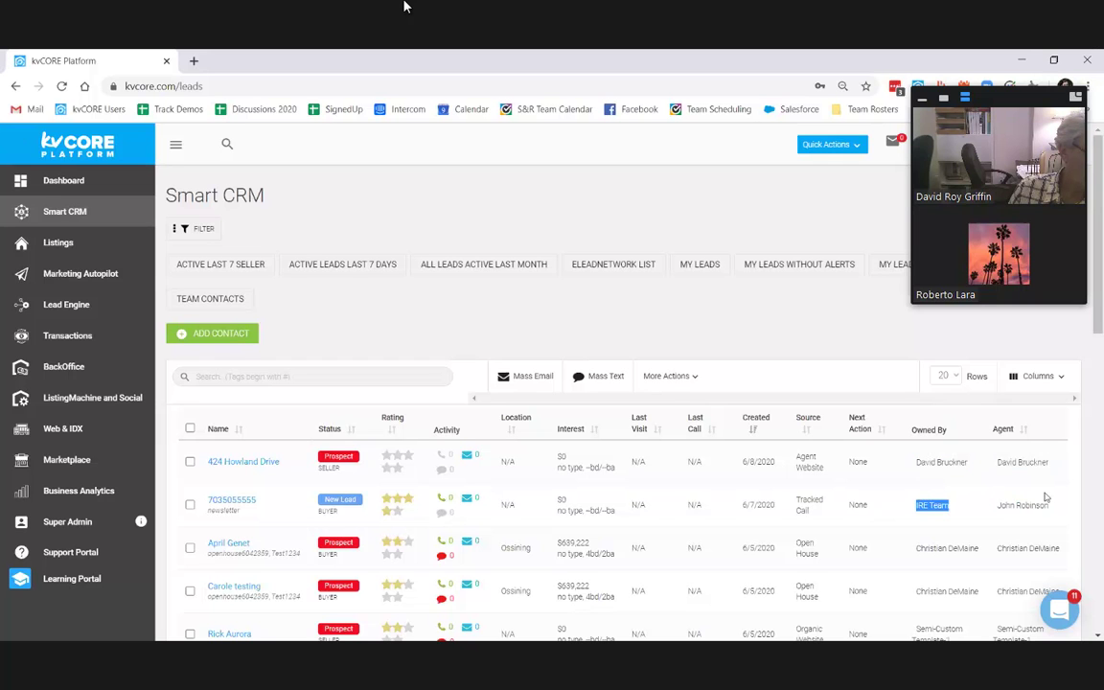
double_click(1020, 452)
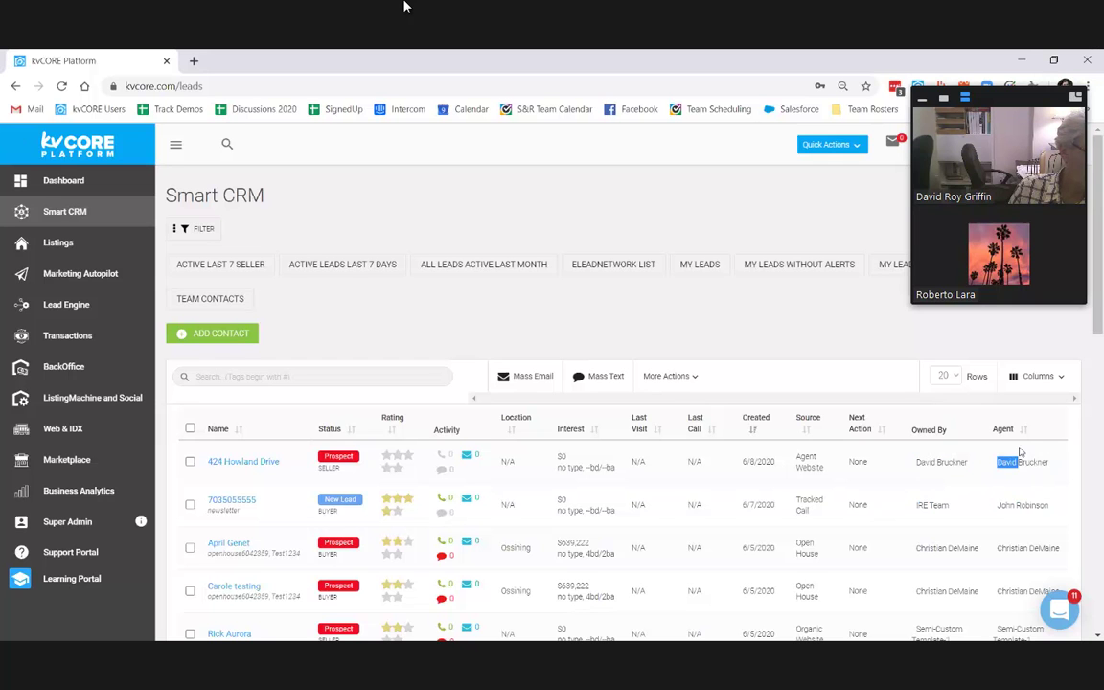
drag(1020, 456, 897, 515)
double_click(939, 505)
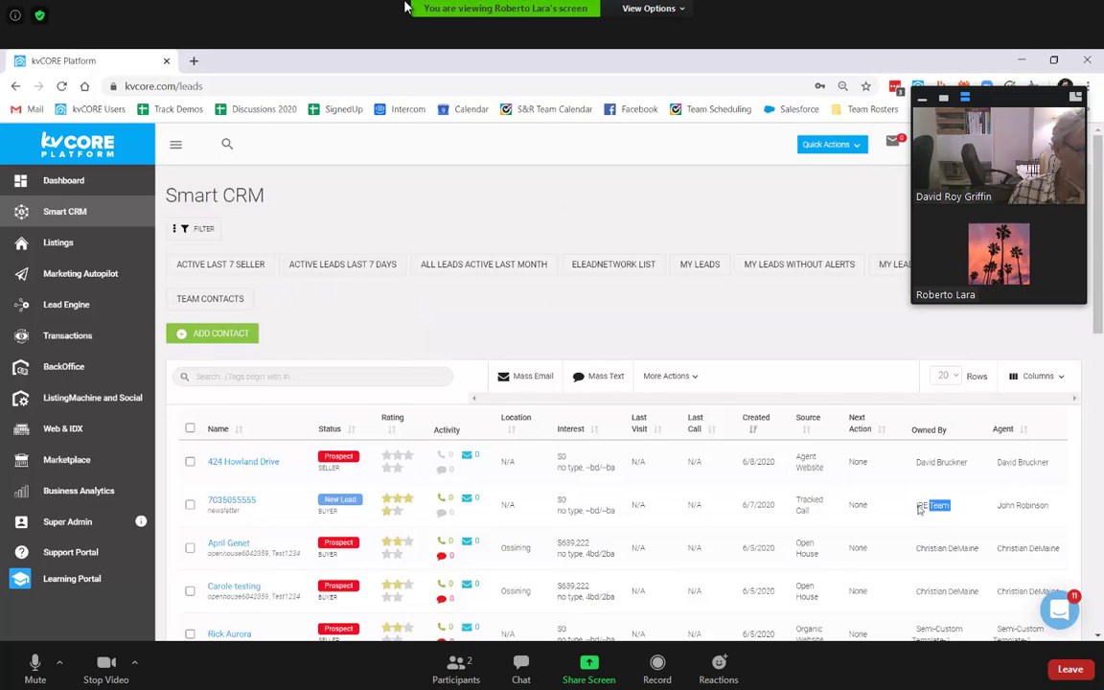
scroll(993, 482, down, 3)
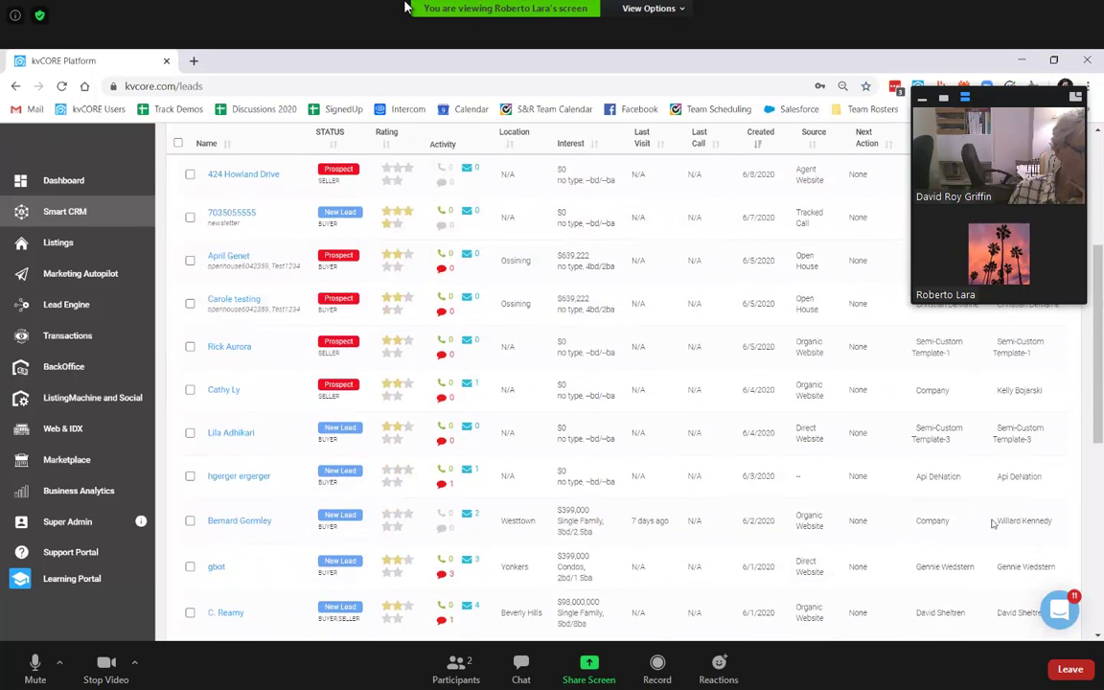
scroll(158, 299, up, 3)
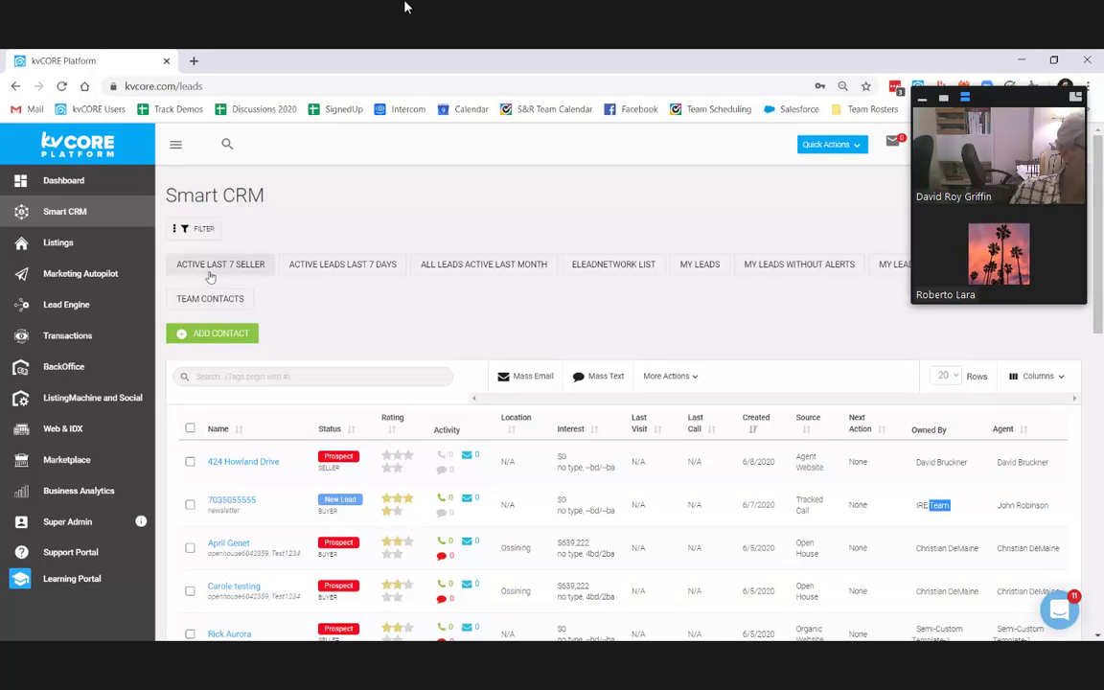
Step: Filter leads to Contract status with Contact Owner set to Team
click(198, 229)
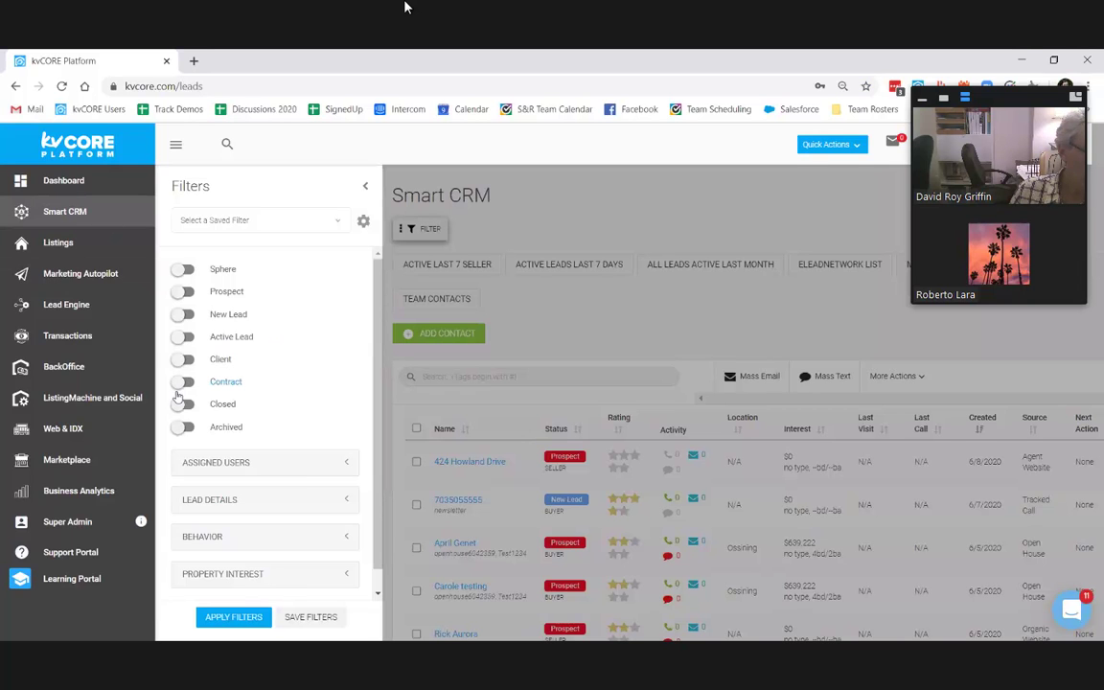
click(183, 382)
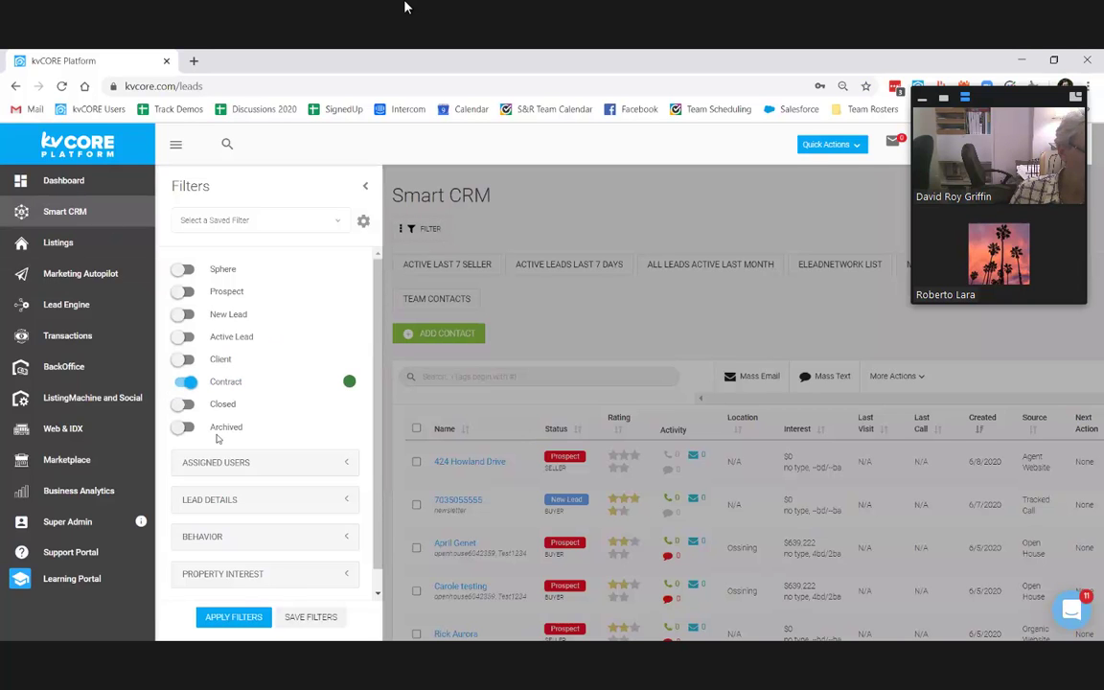
click(208, 469)
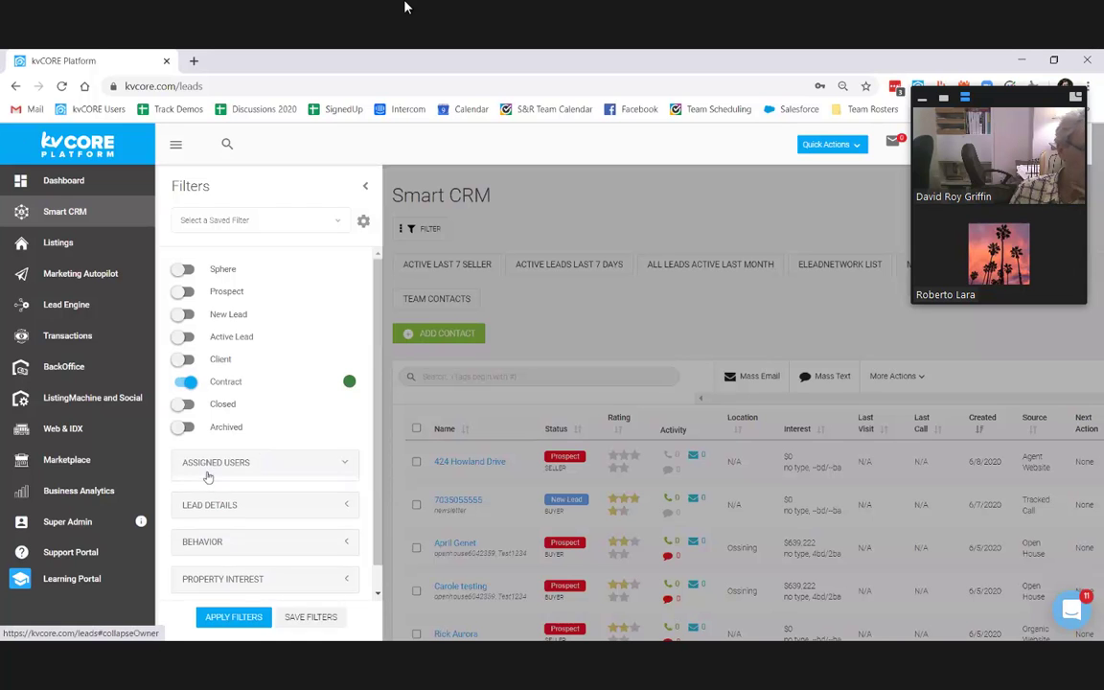
scroll(246, 549, down, 1)
click(242, 543)
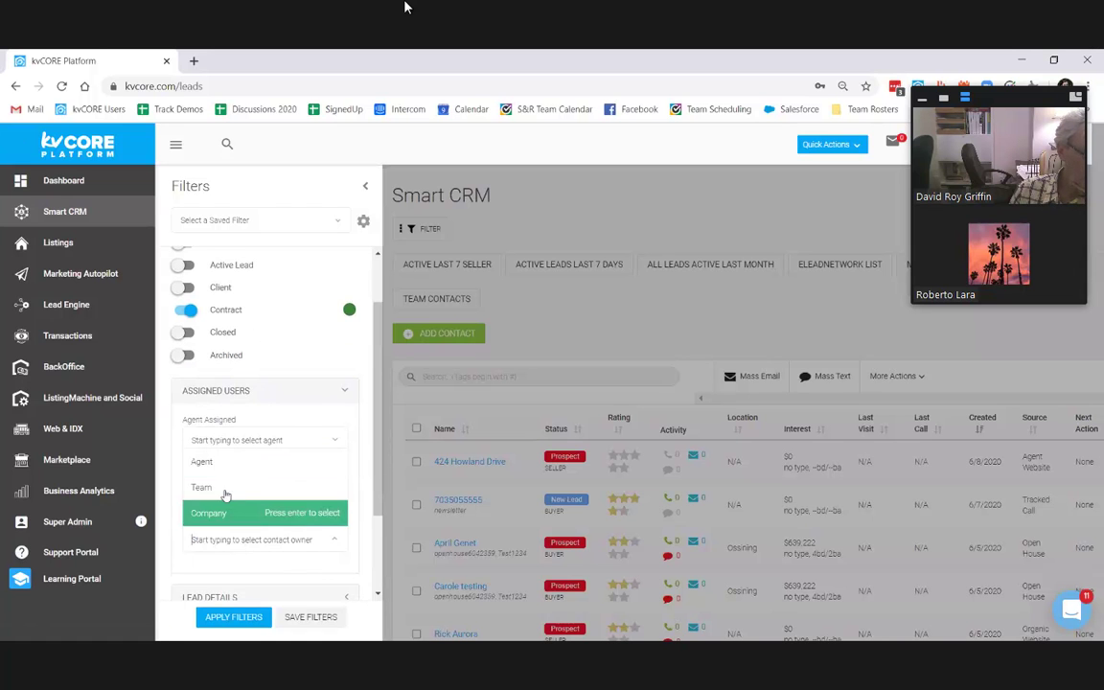
click(226, 490)
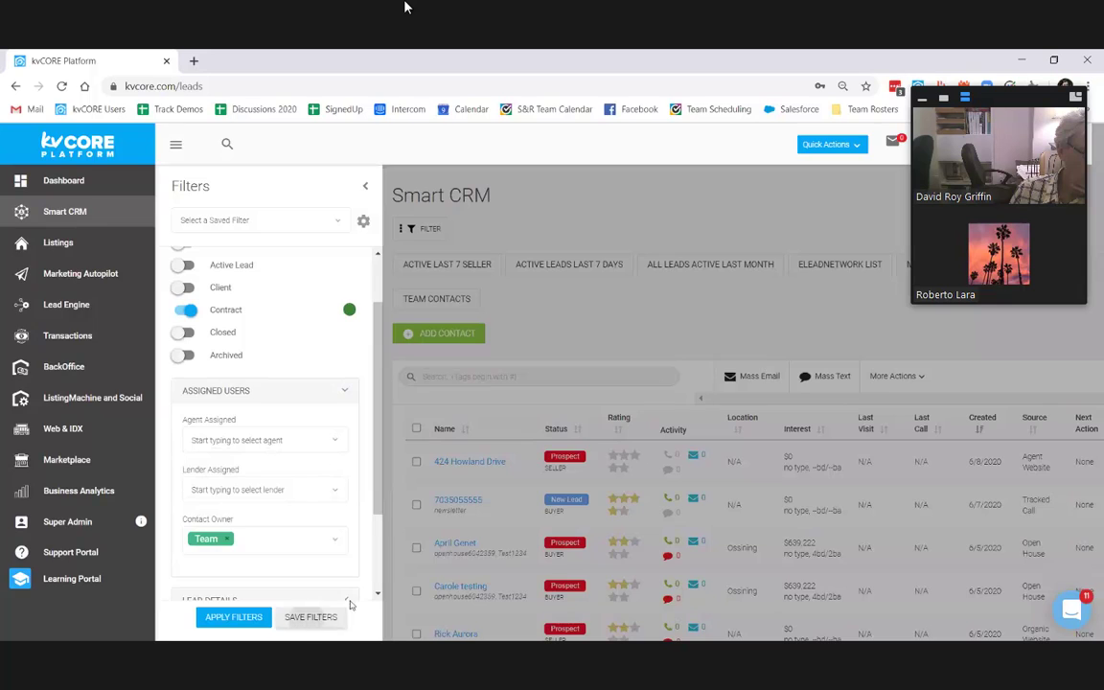
Step: Cancel saving the filters and open the Select a Saved Filter list
click(328, 616)
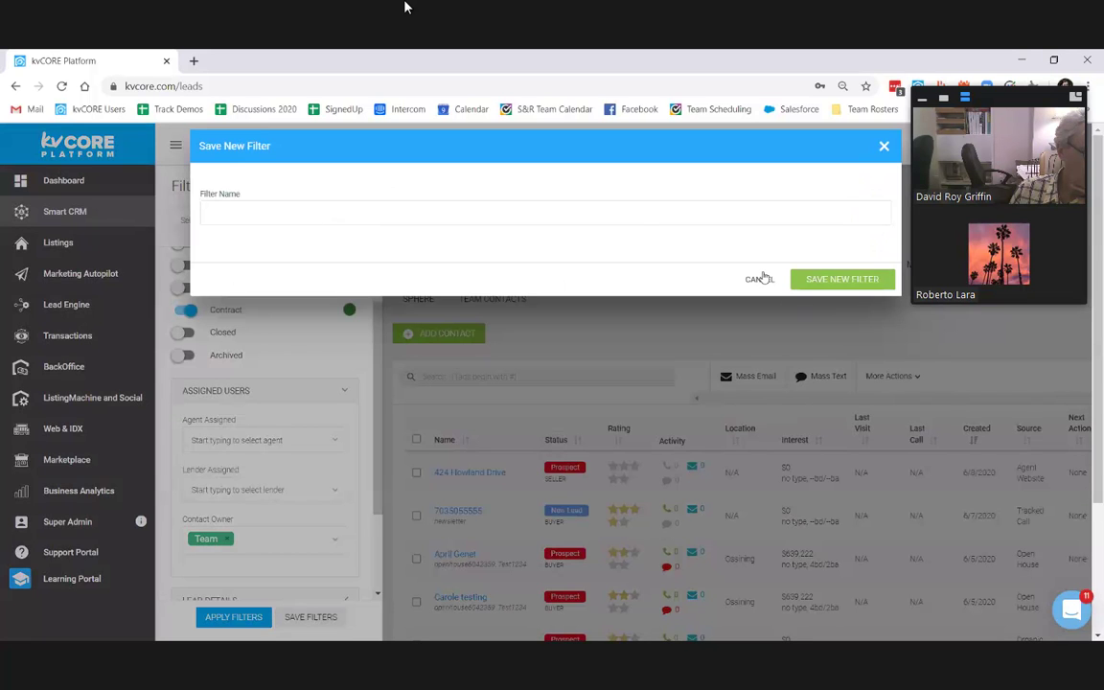
key(Escape)
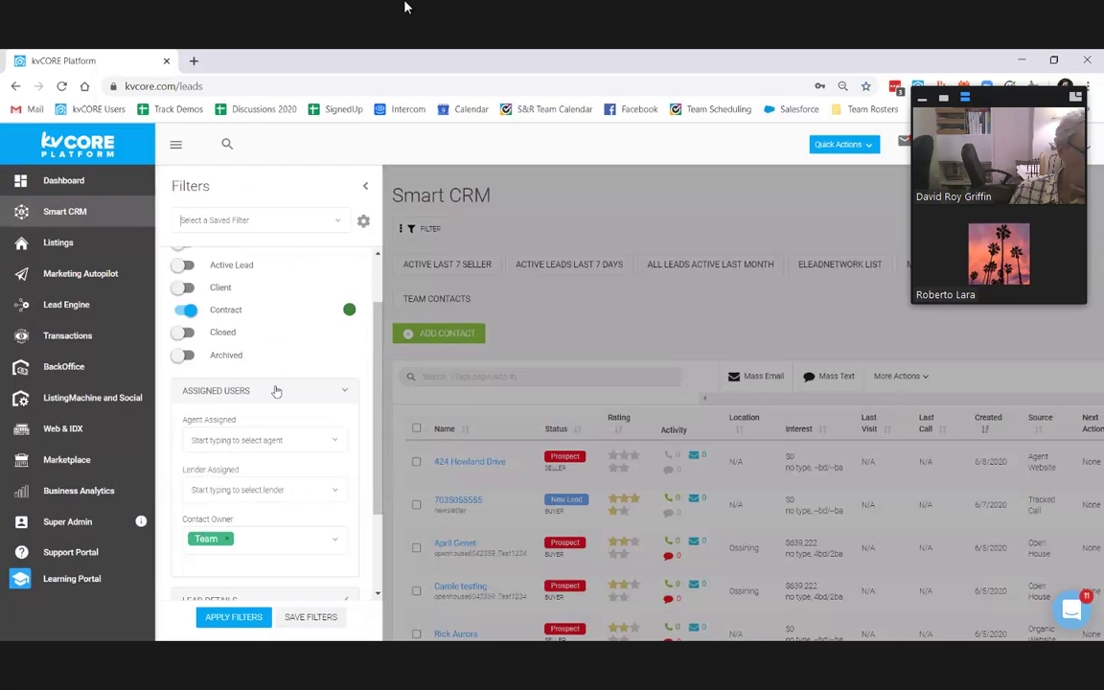
click(254, 219)
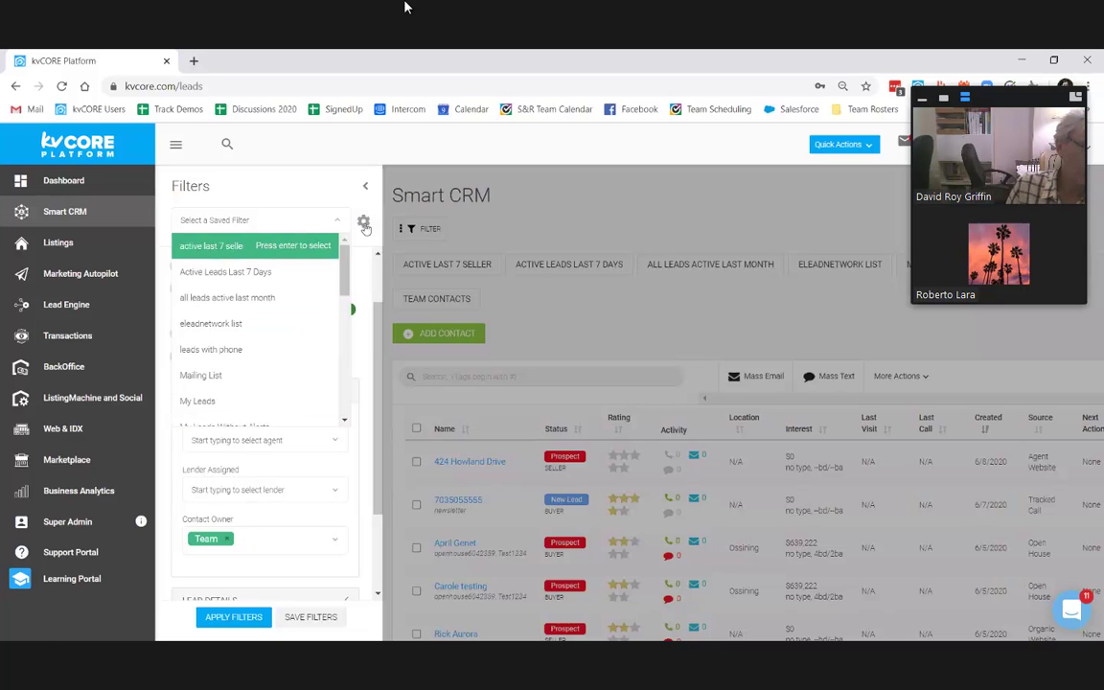
Step: Remove the Active Leads Last 7 Days and last-month quick links, and add My Leads Without Alerts1
click(363, 222)
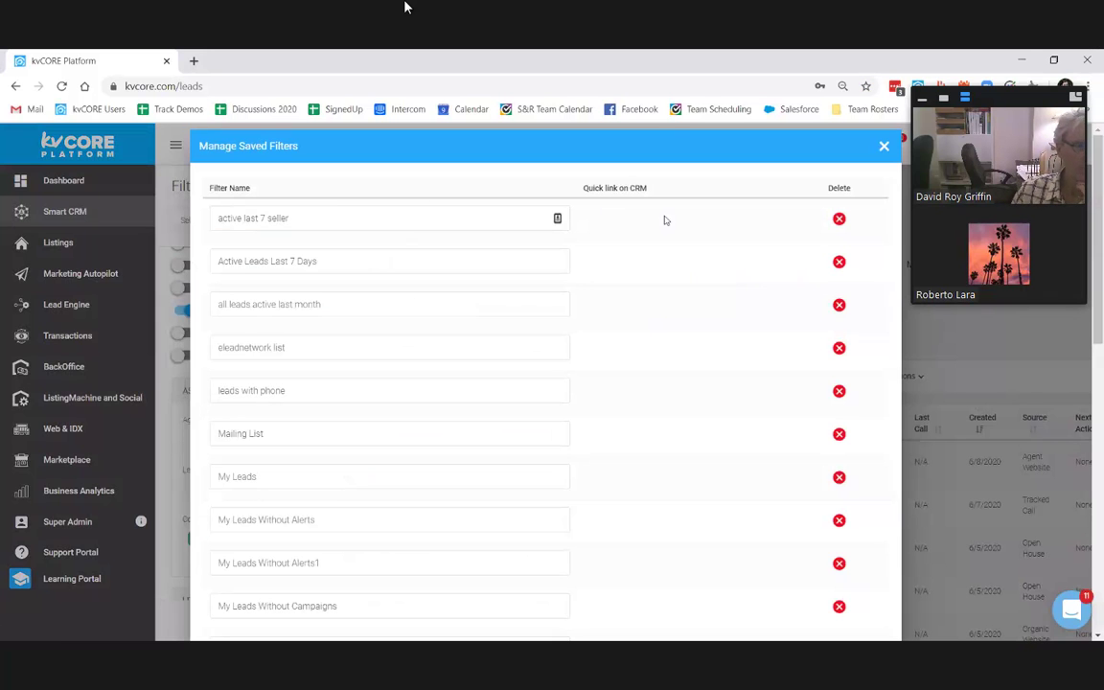
click(592, 262)
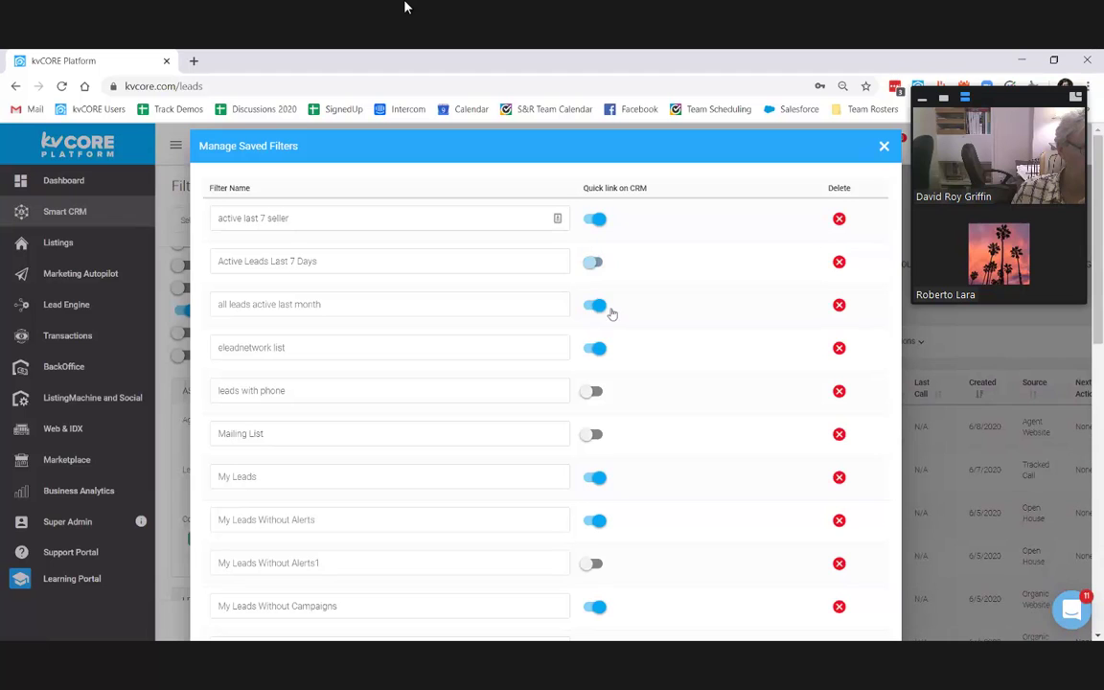
click(593, 305)
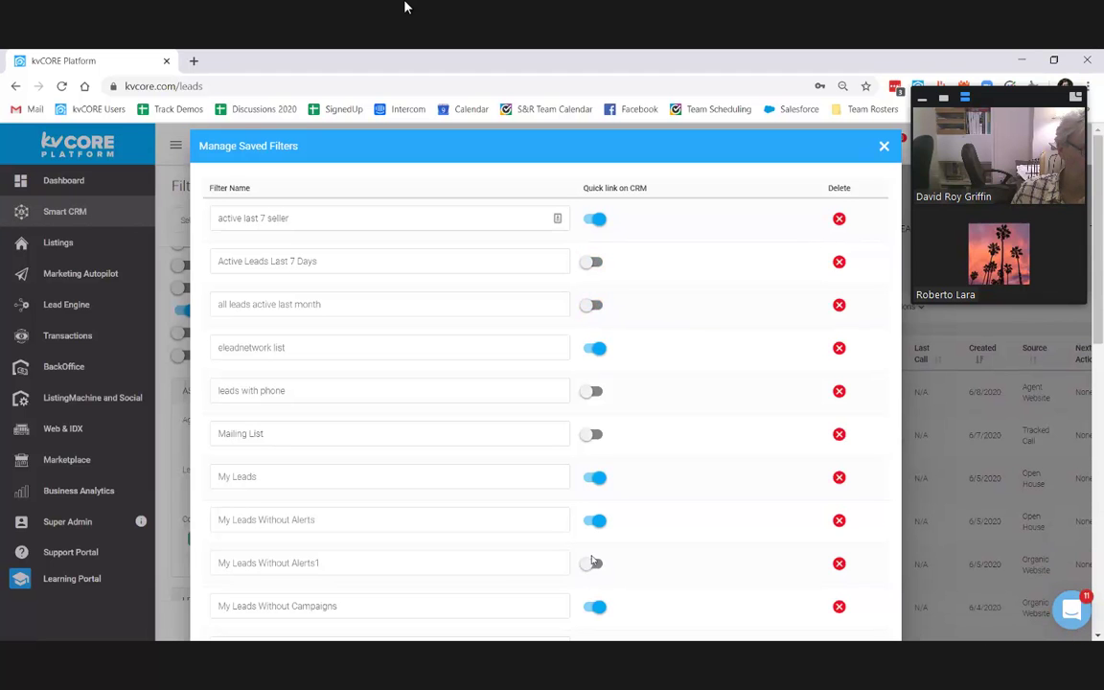
click(593, 563)
click(882, 142)
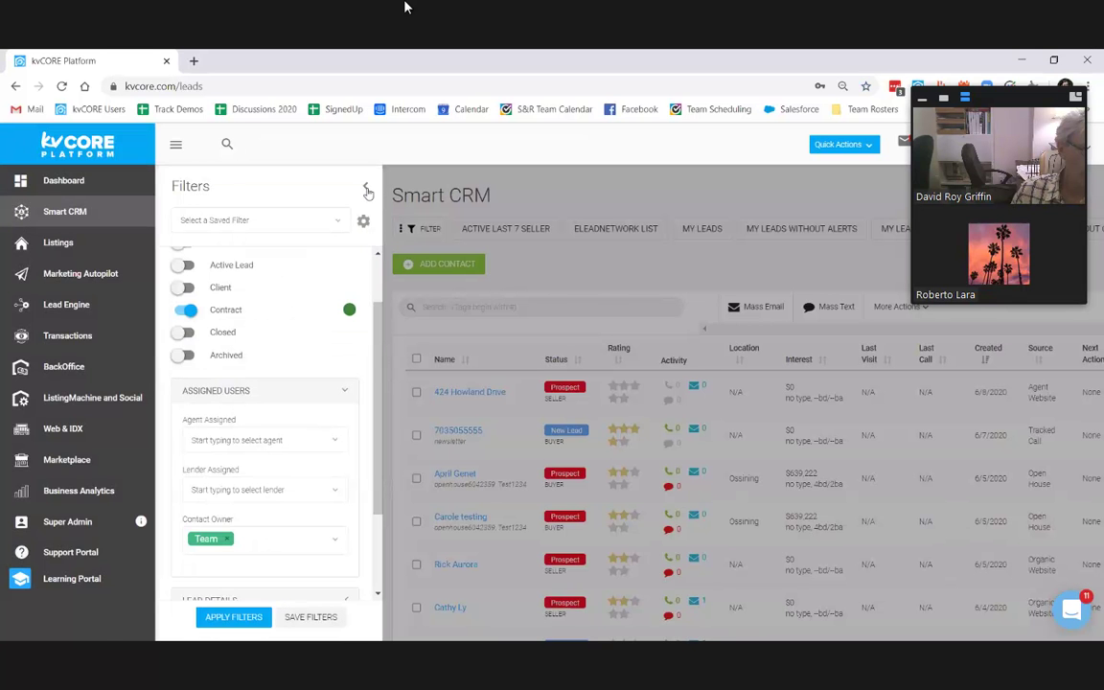
click(365, 186)
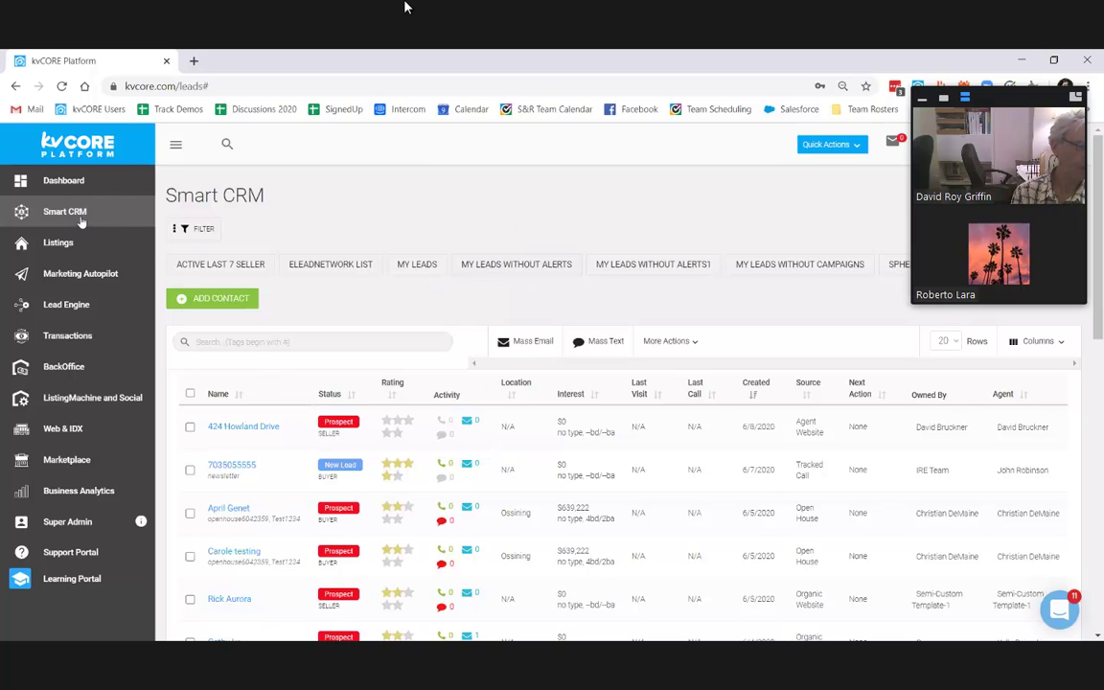
Step: Filter Listings to My Team Listings, collapse the filters, and go to Marketing Autopilot
click(67, 243)
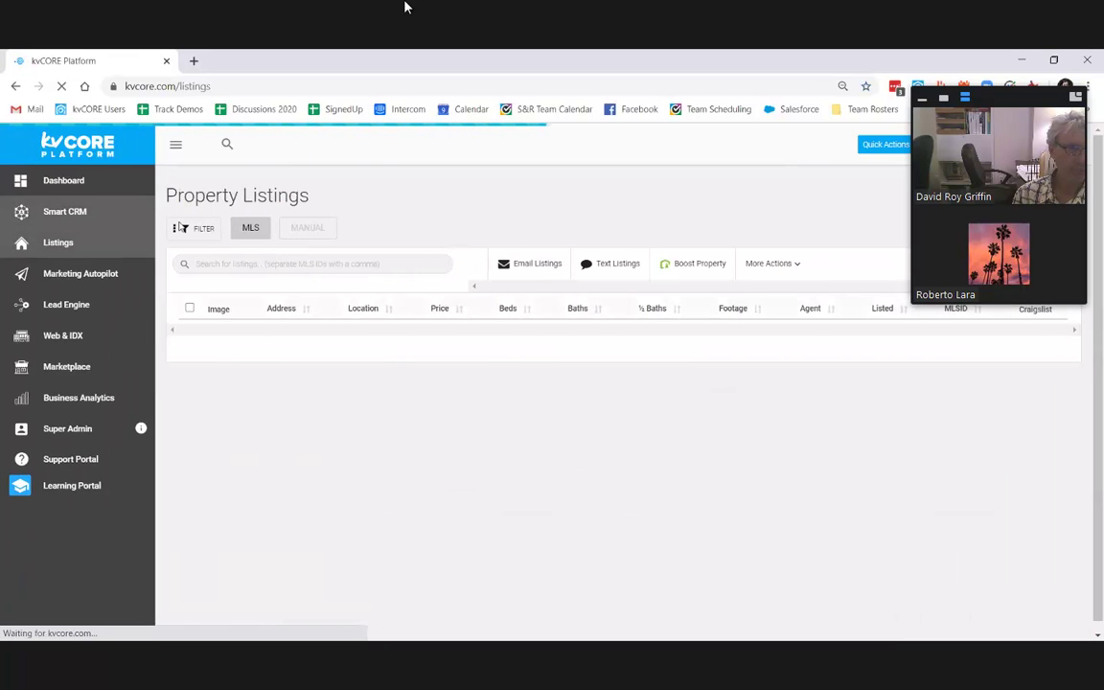
click(180, 227)
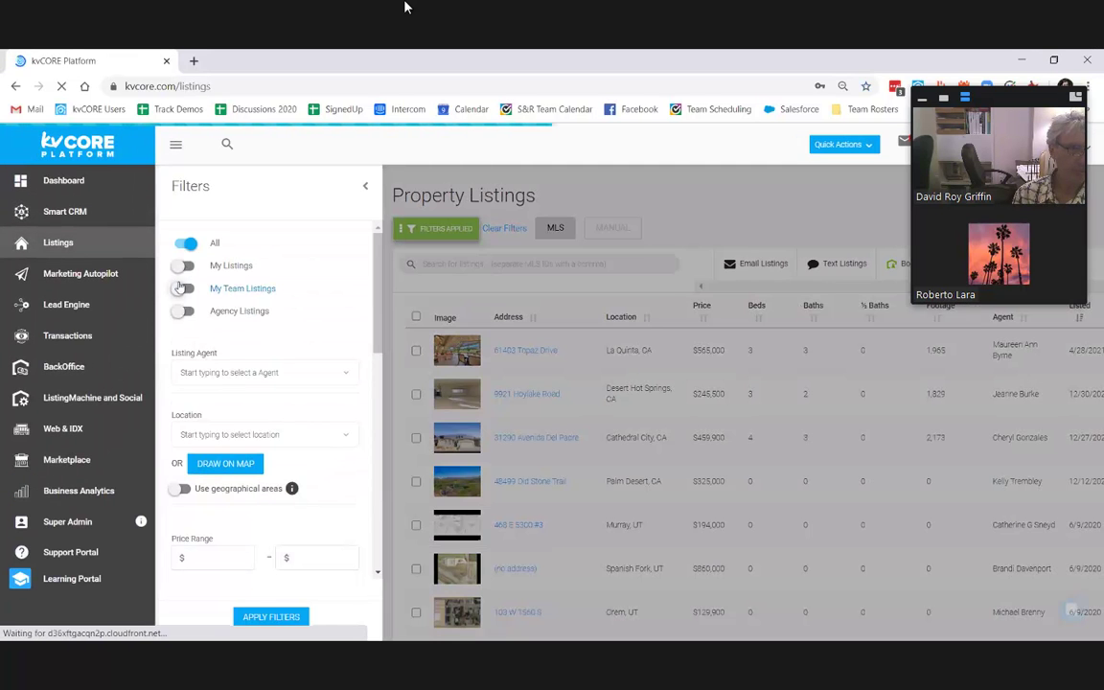
click(180, 288)
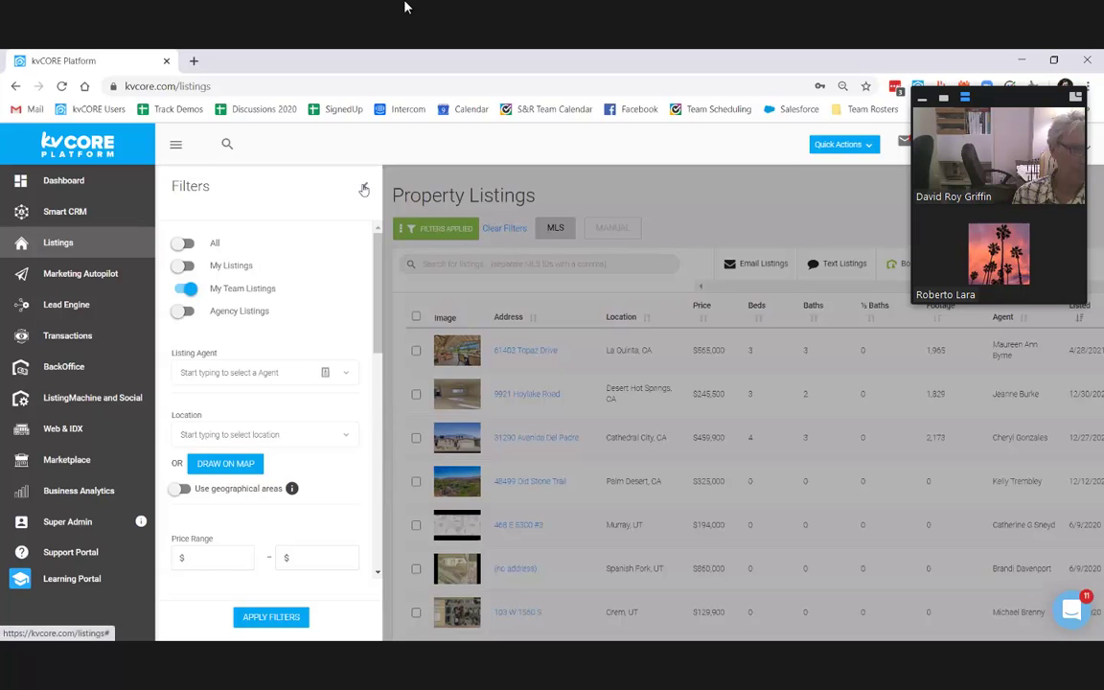
click(364, 190)
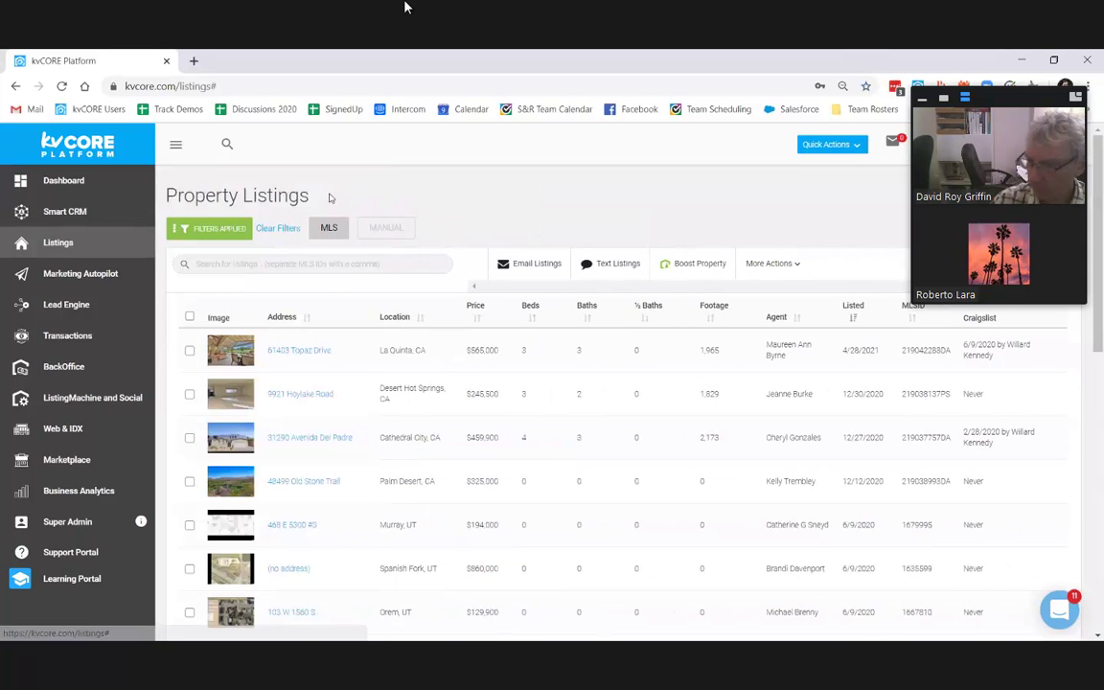
click(107, 277)
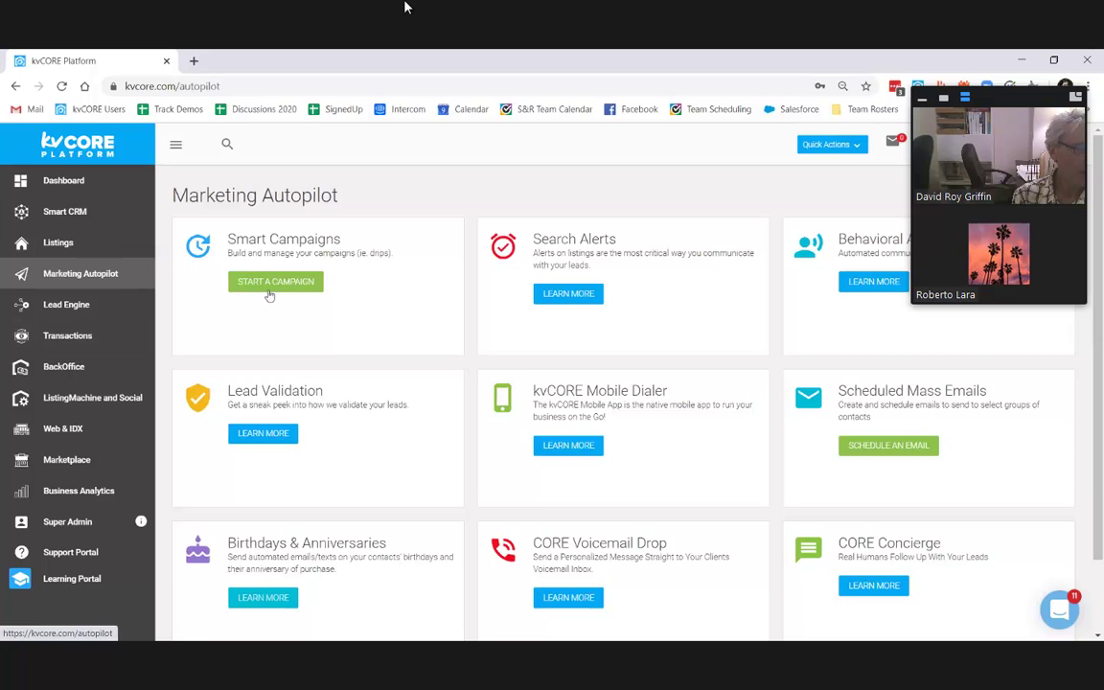
Step: Search the Smart Campaigns library for 'buy' and open the Default New Lead - Buyer campaign
click(236, 280)
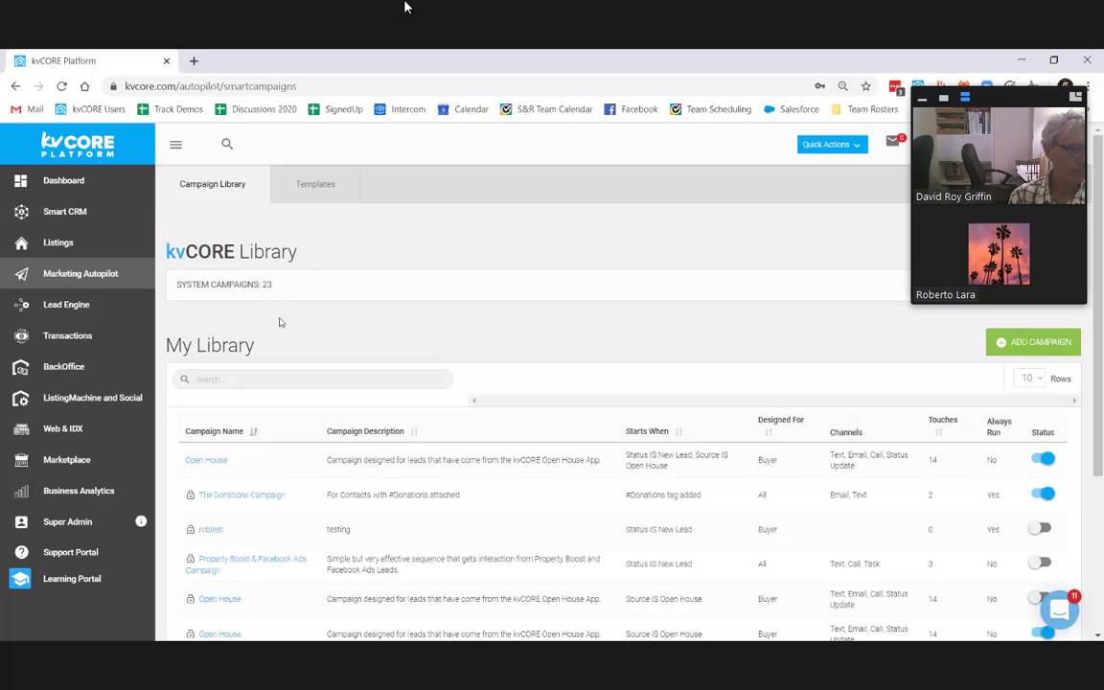
double_click(267, 285)
click(442, 384)
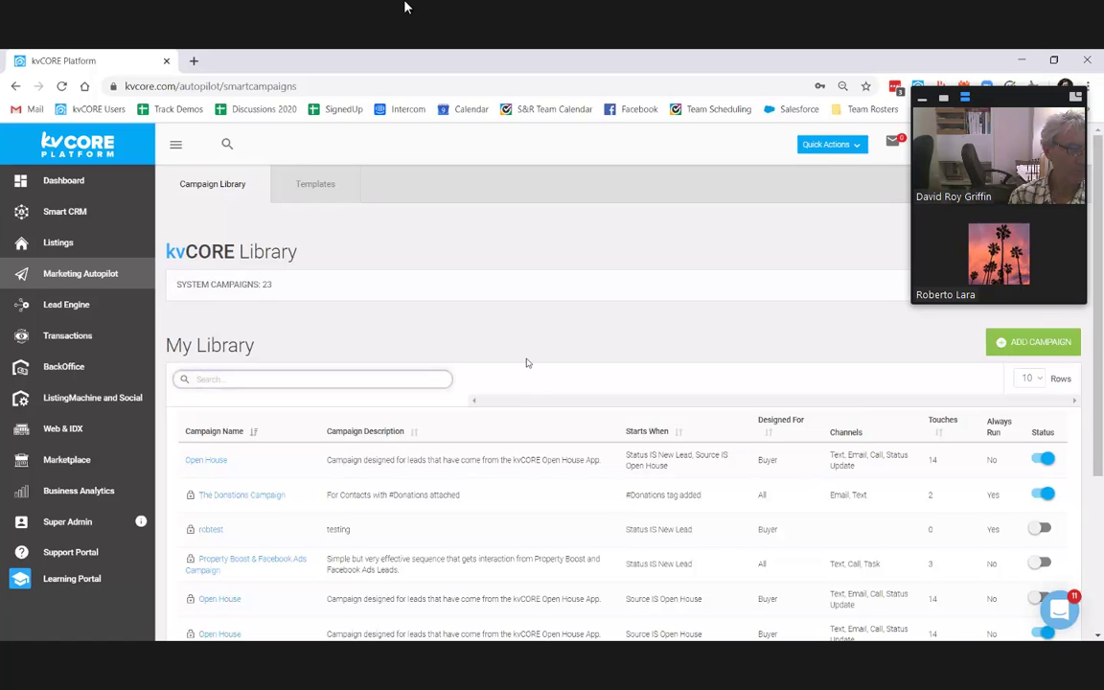
text(buyer)
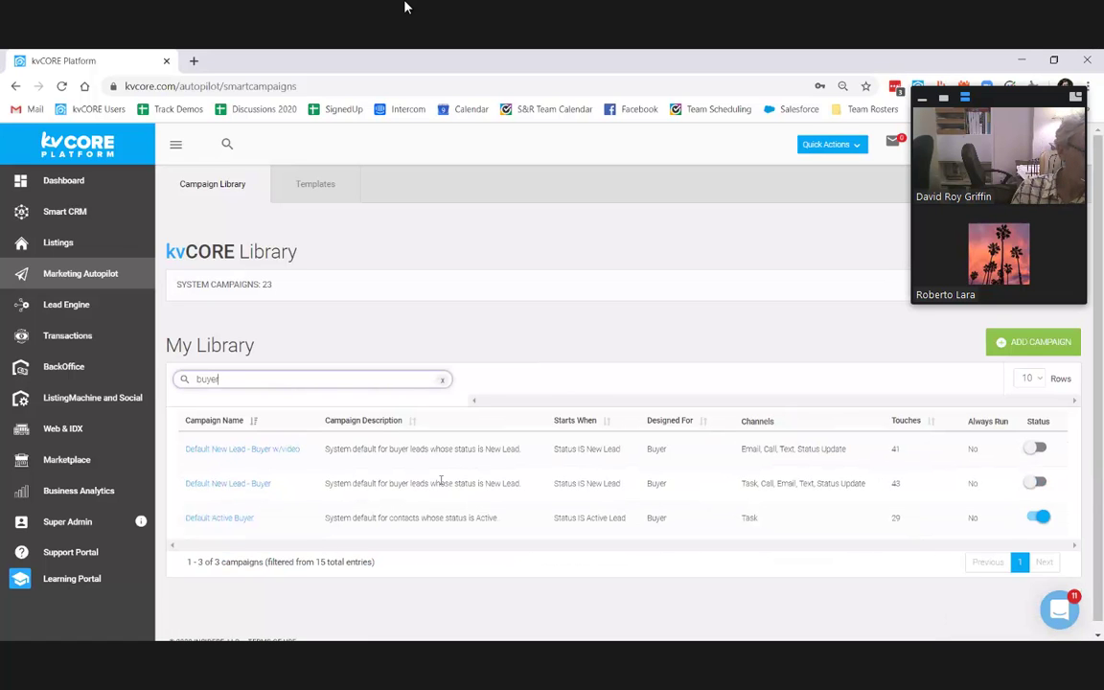
double_click(896, 483)
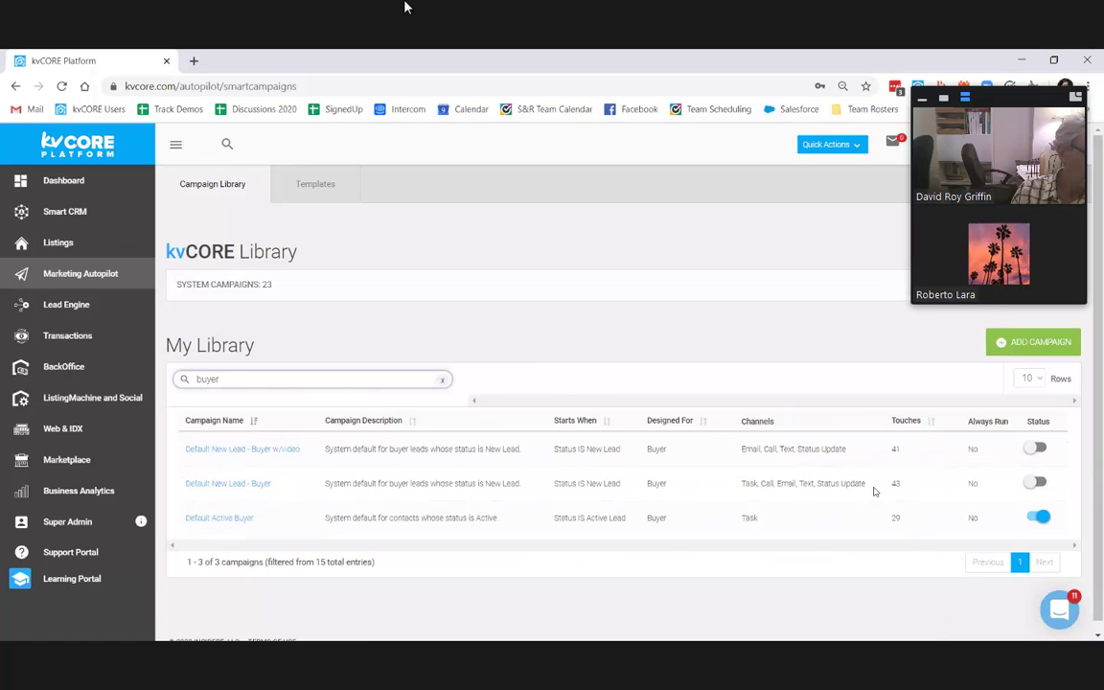
drag(744, 483, 840, 483)
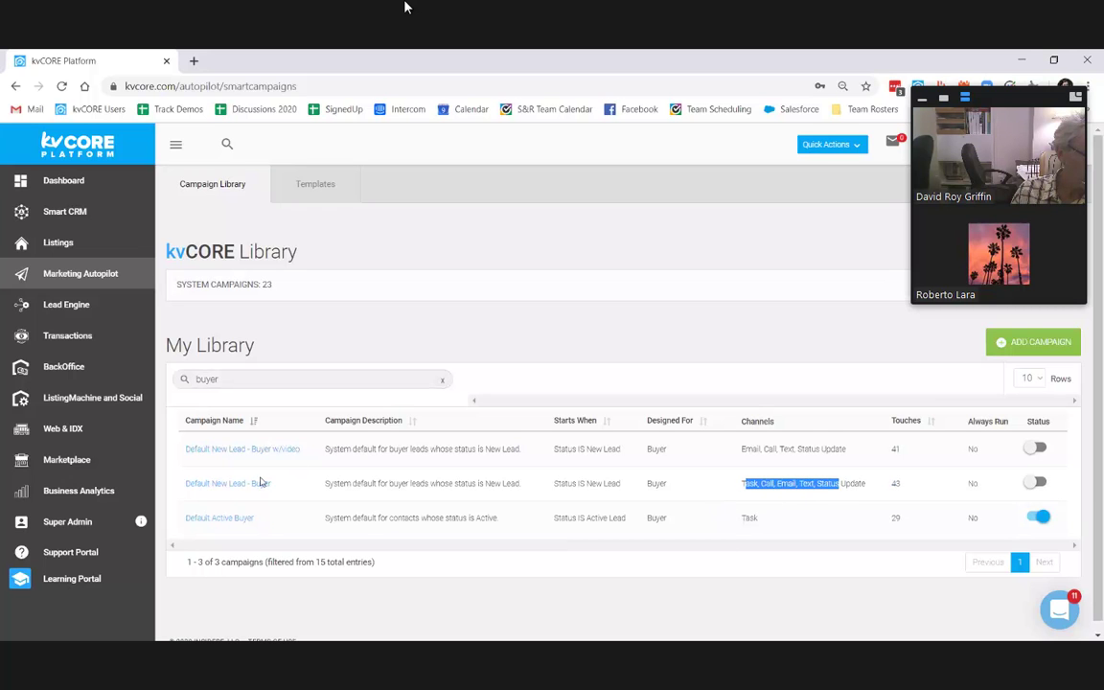
click(234, 447)
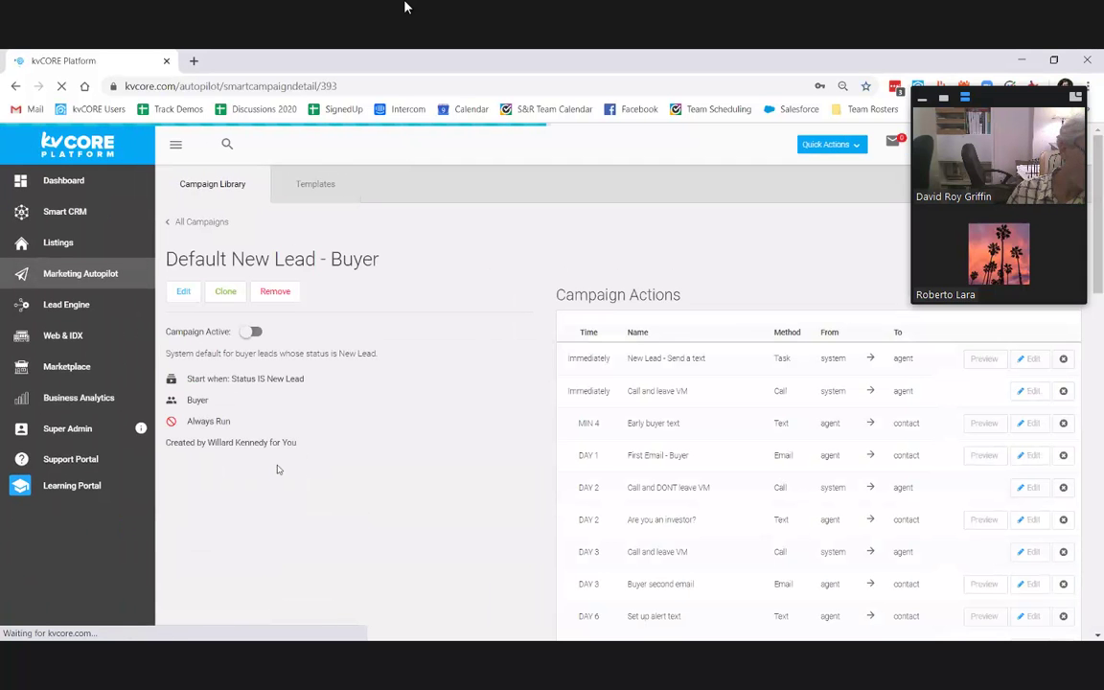
scroll(677, 328, down, 3)
scroll(714, 464, up, 3)
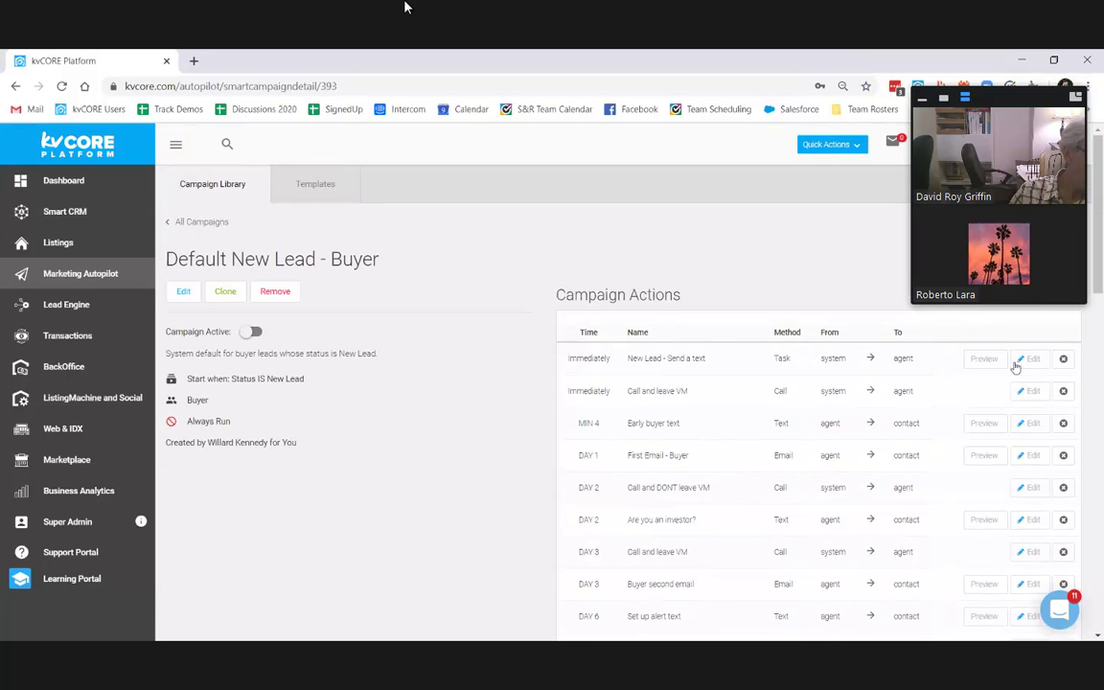
click(1028, 391)
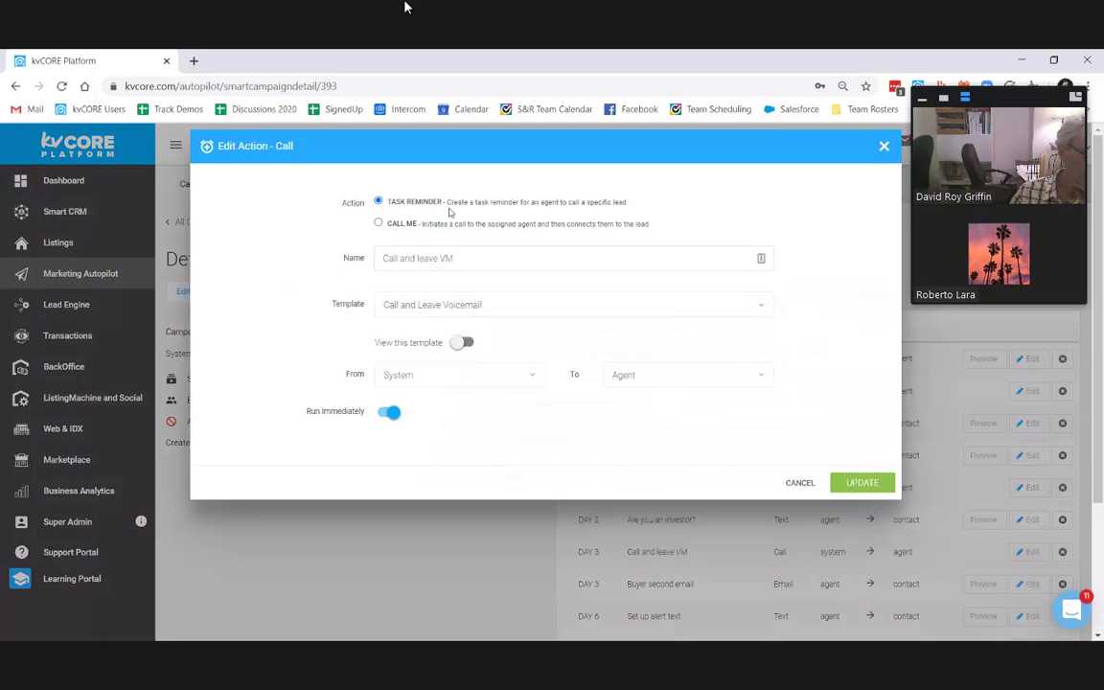
triple_click(364, 203)
click(377, 224)
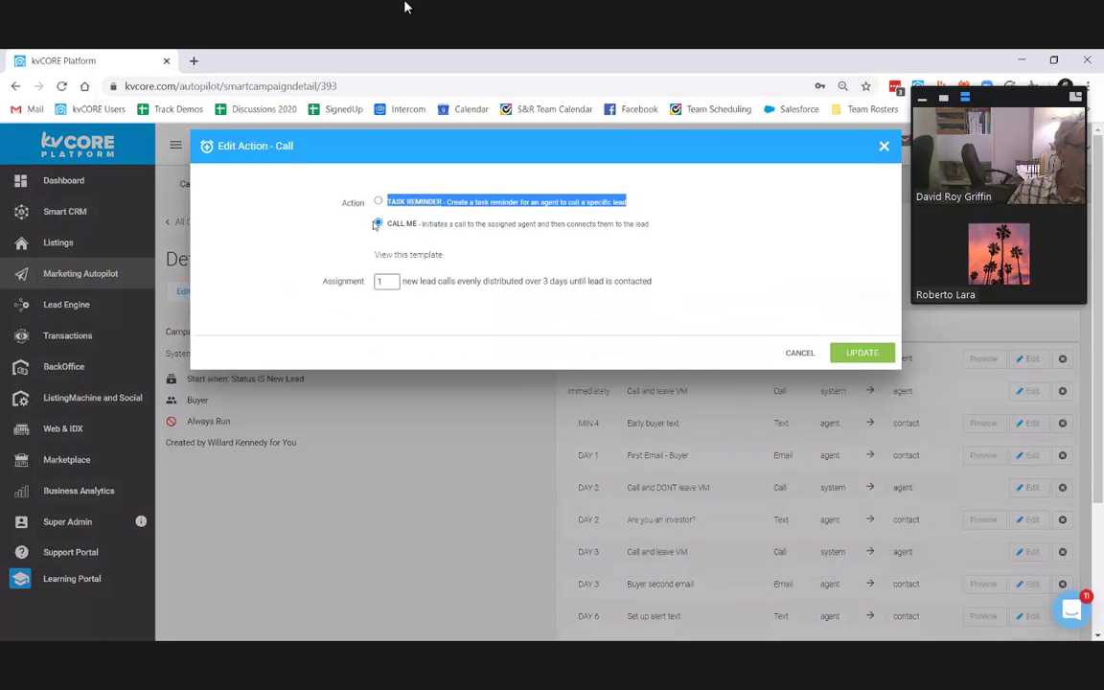
click(384, 281)
click(392, 278)
click(392, 278)
click(392, 278)
click(392, 278)
click(392, 278)
click(392, 278)
drag(392, 284, 614, 314)
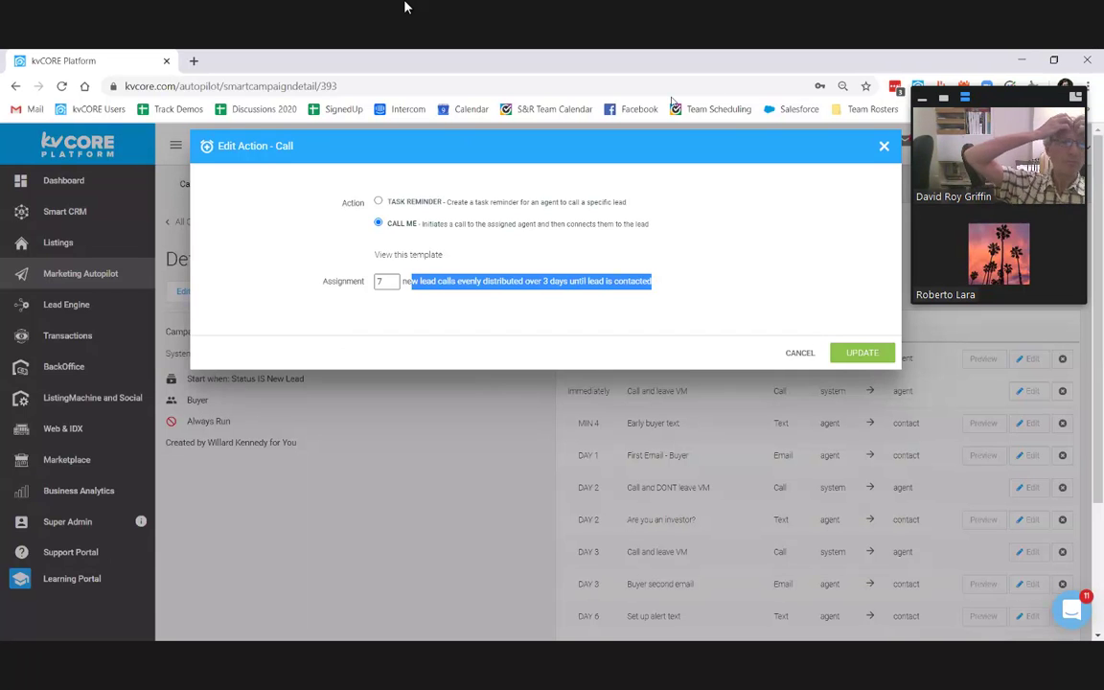
click(840, 214)
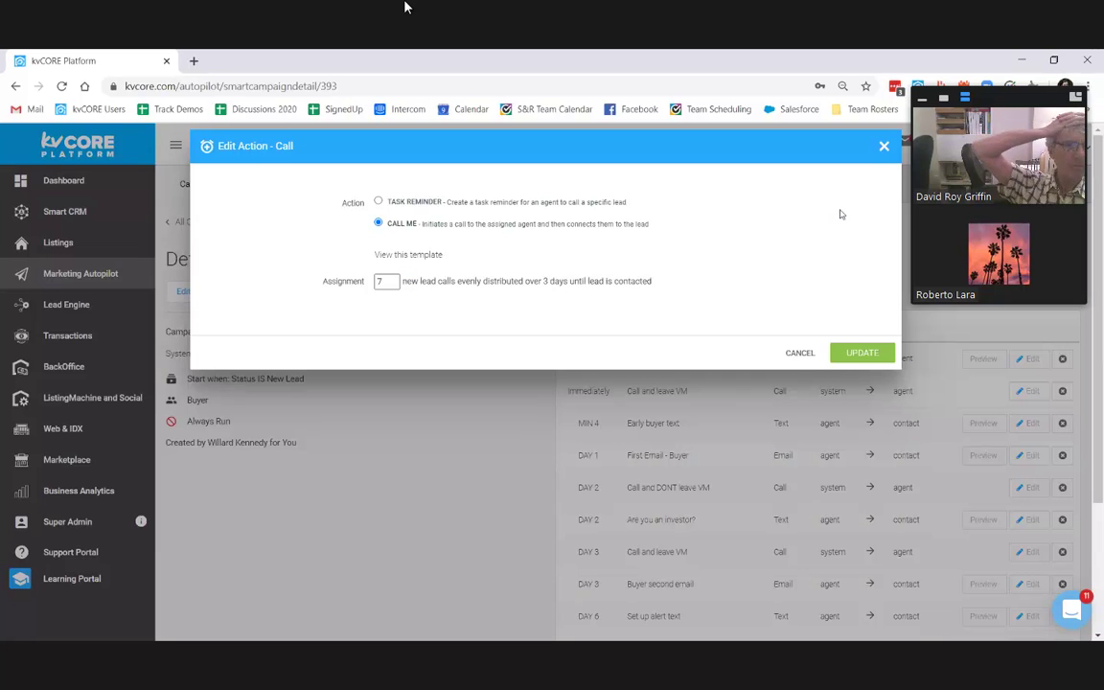
click(883, 146)
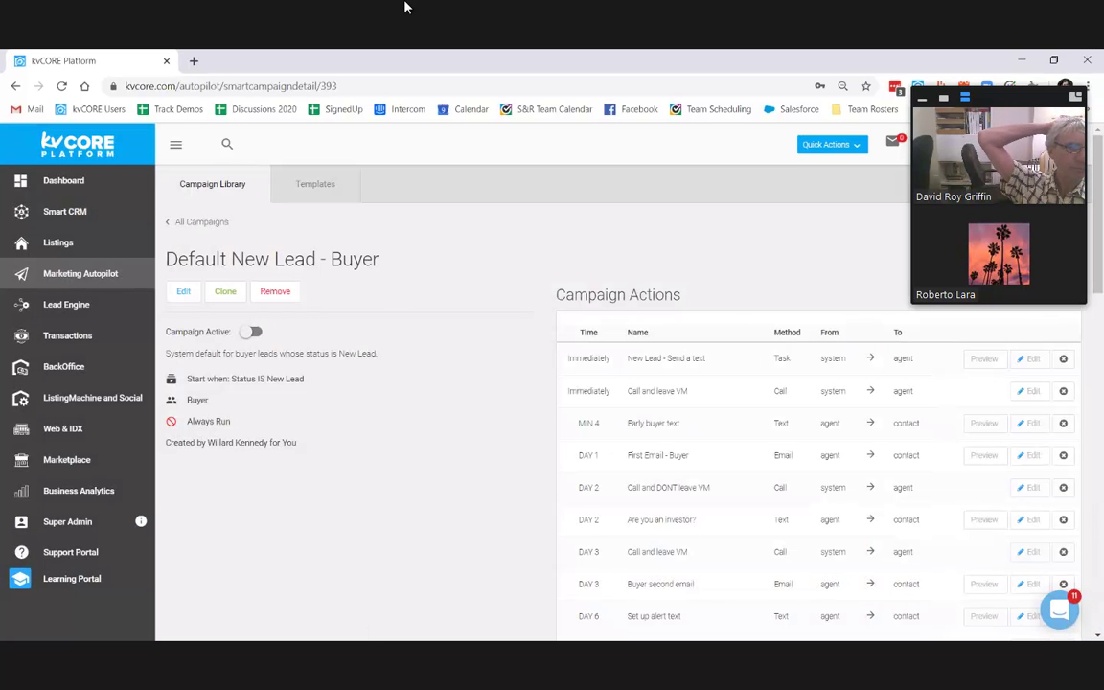
Step: Show the add-action dropdown listing Email, Call, SMS, Task and other action types
click(1012, 317)
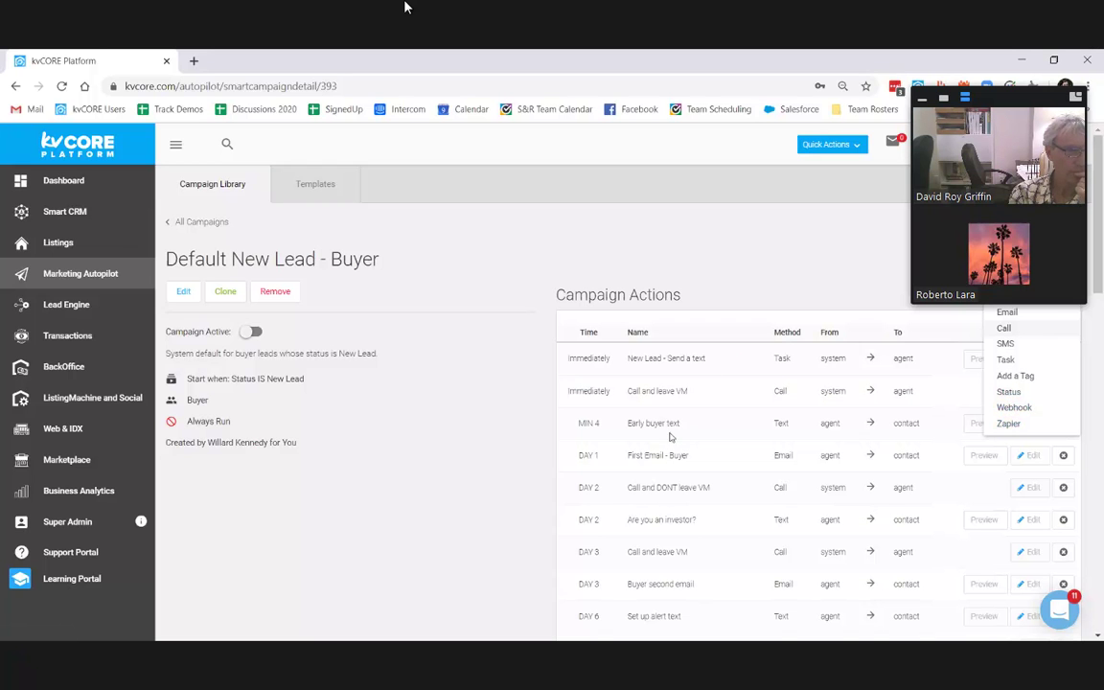
scroll(675, 460, down, 6)
scroll(575, 431, up, 5)
Step: Edit the campaign and set its Campaign Scope to kvCORE Demo Team
scroll(381, 365, up, 1)
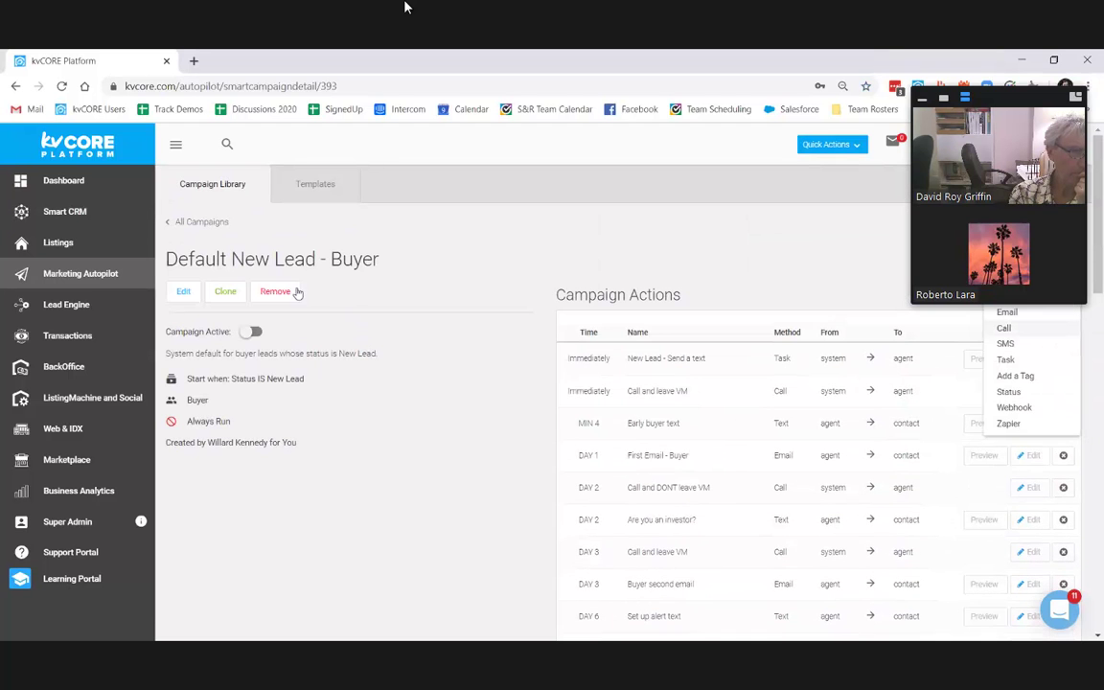
click(185, 294)
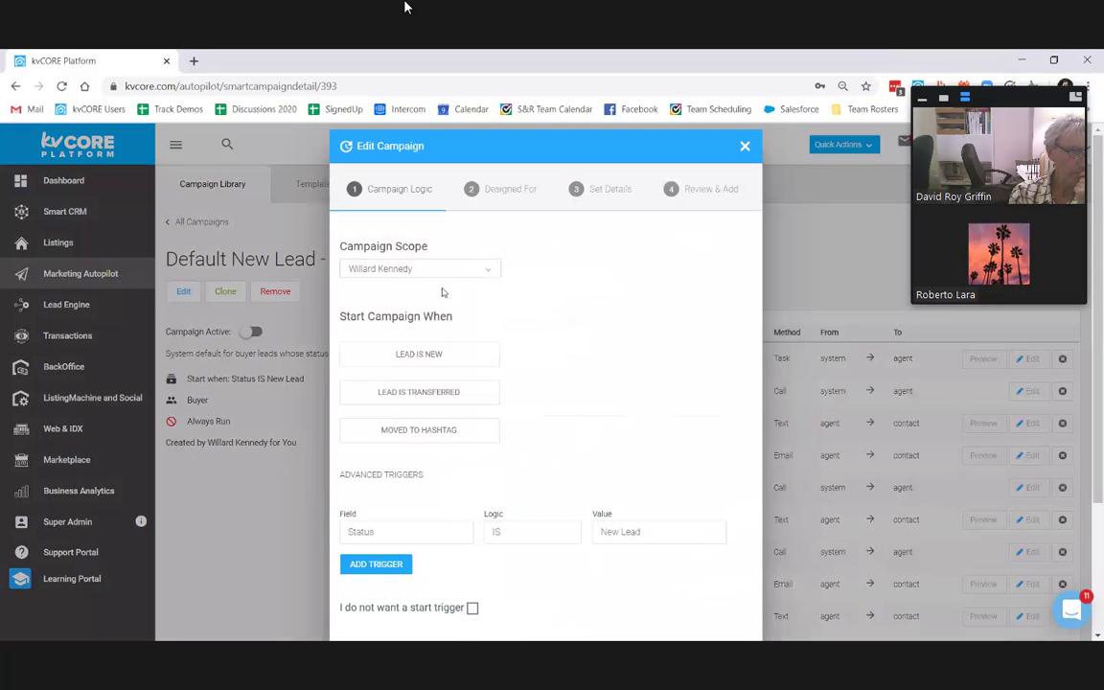
click(450, 270)
scroll(448, 387, down, 3)
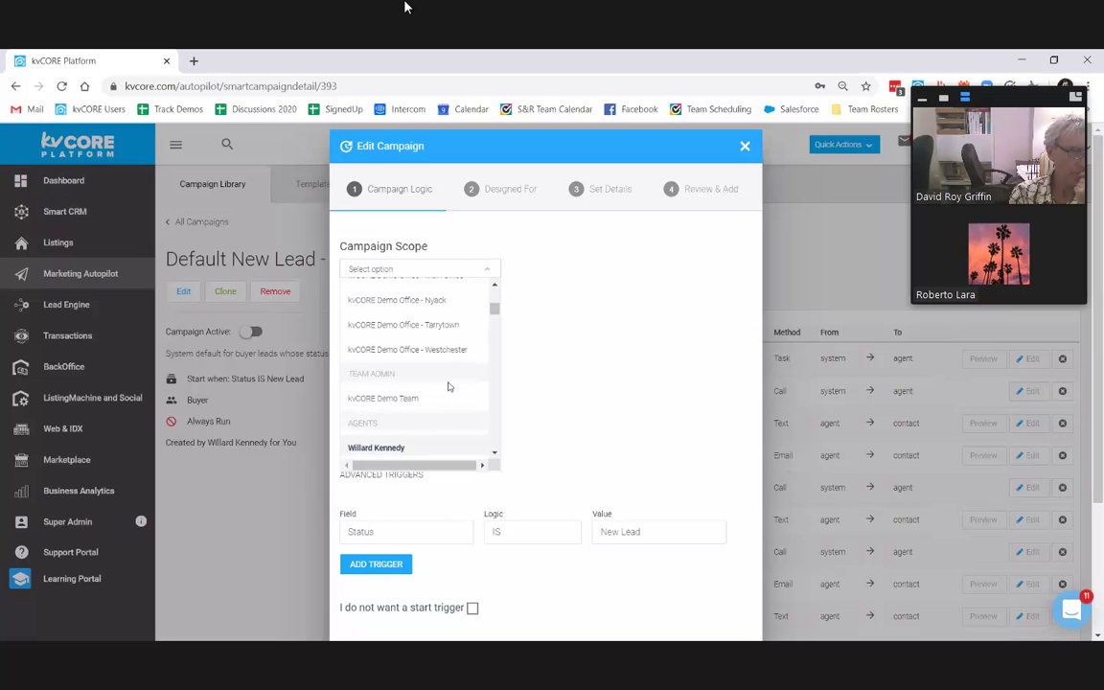
click(442, 402)
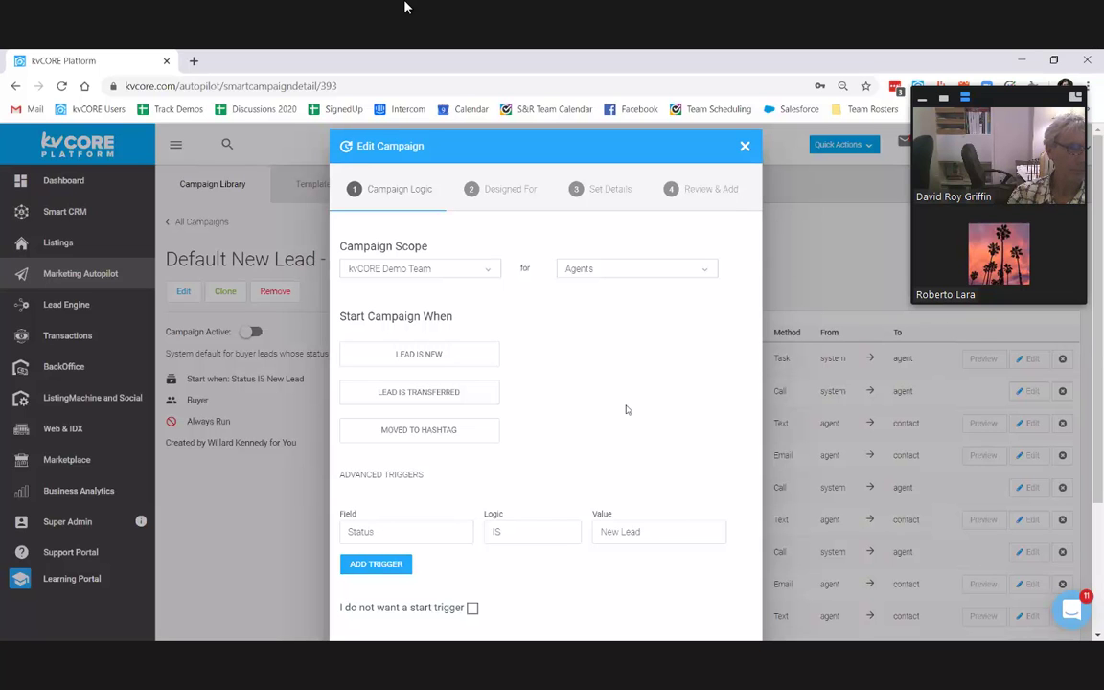
scroll(569, 399, down, 2)
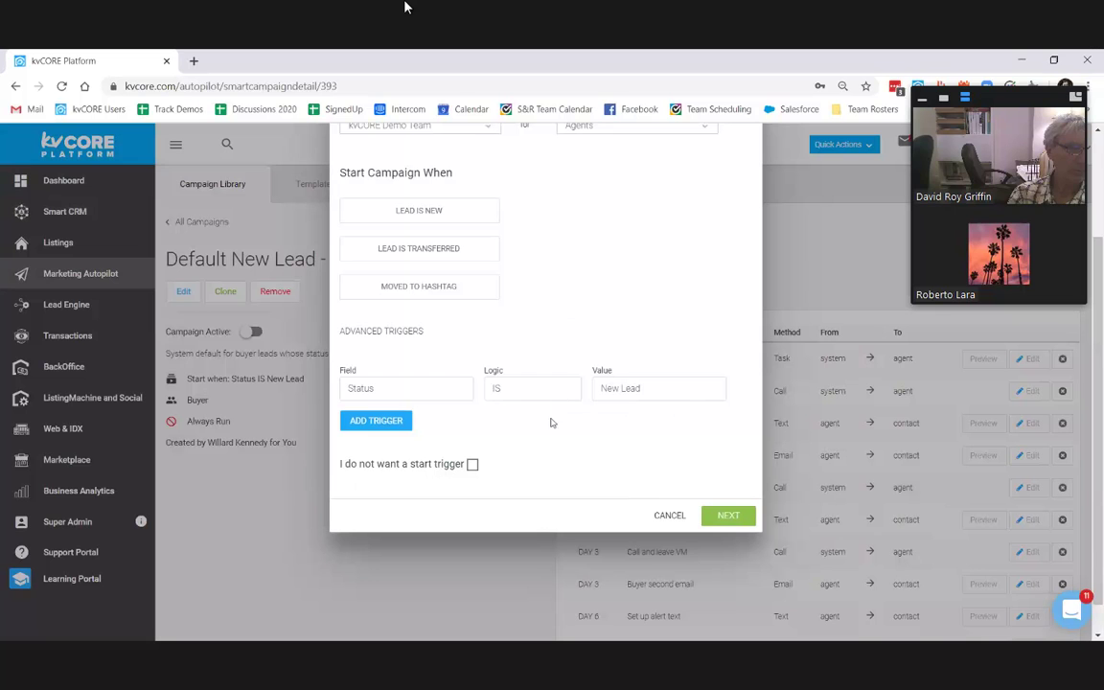
scroll(503, 244, up, 1)
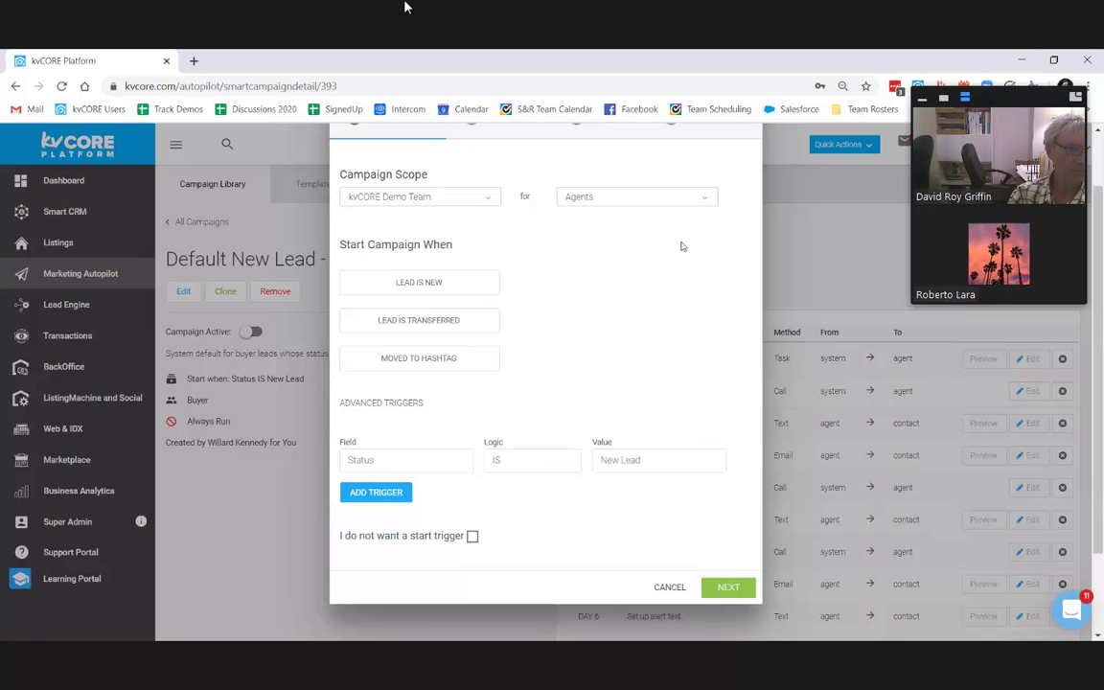
Step: Add a second start trigger on the Source field and choose Realtor.com as its value
click(374, 491)
click(393, 487)
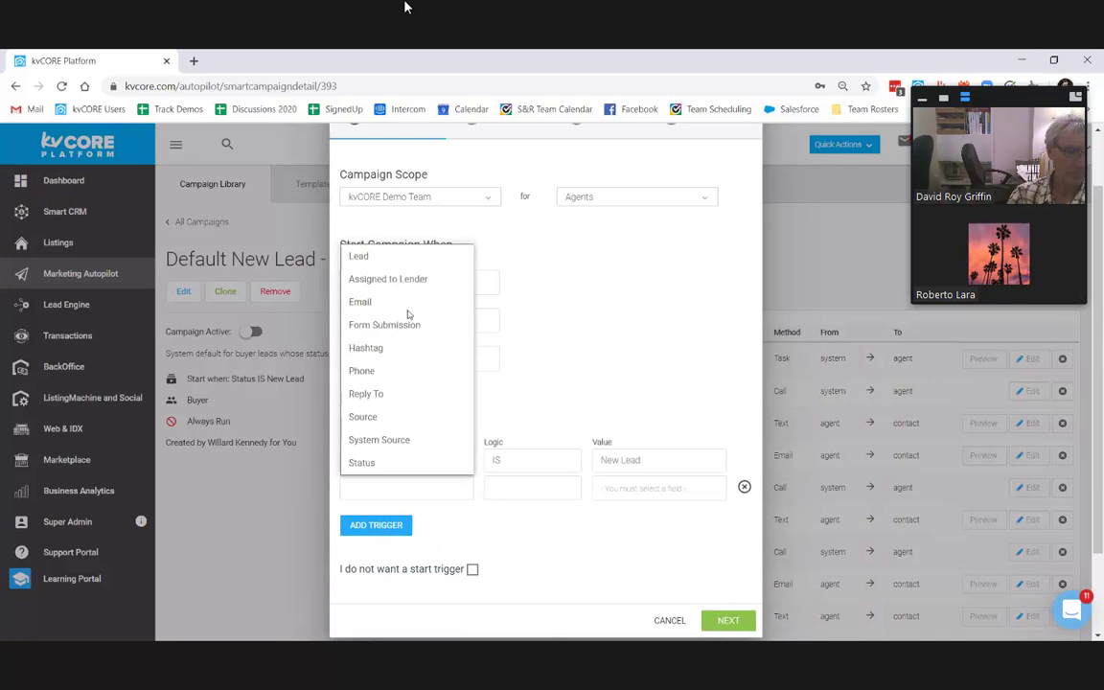
click(426, 415)
click(618, 490)
text(rea)
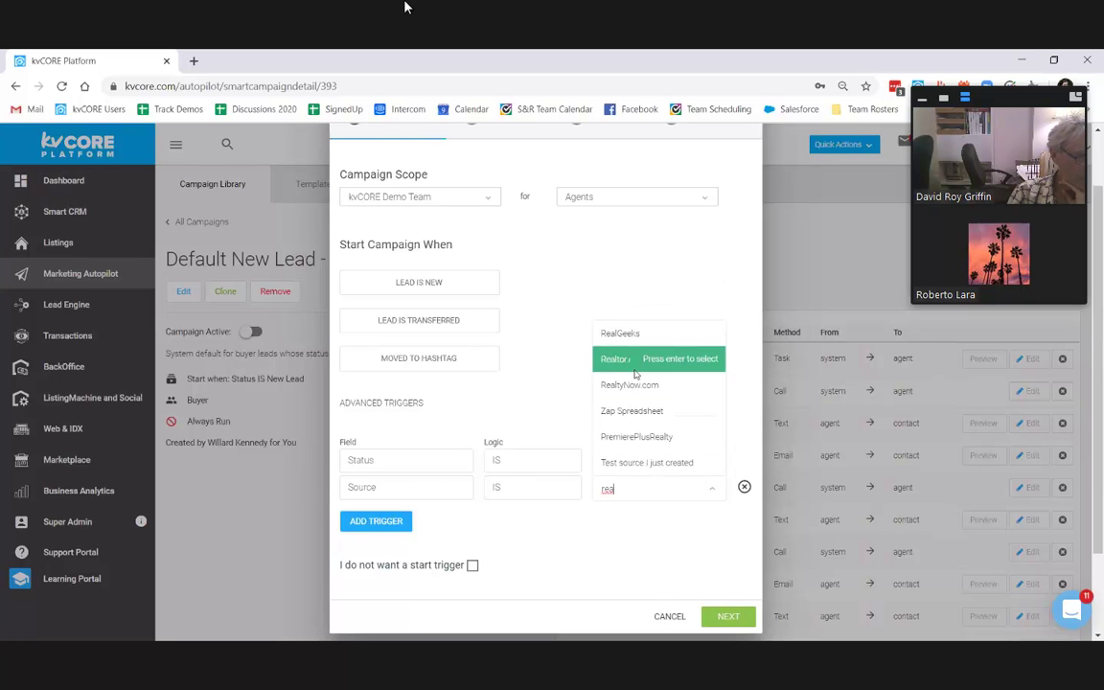
click(635, 369)
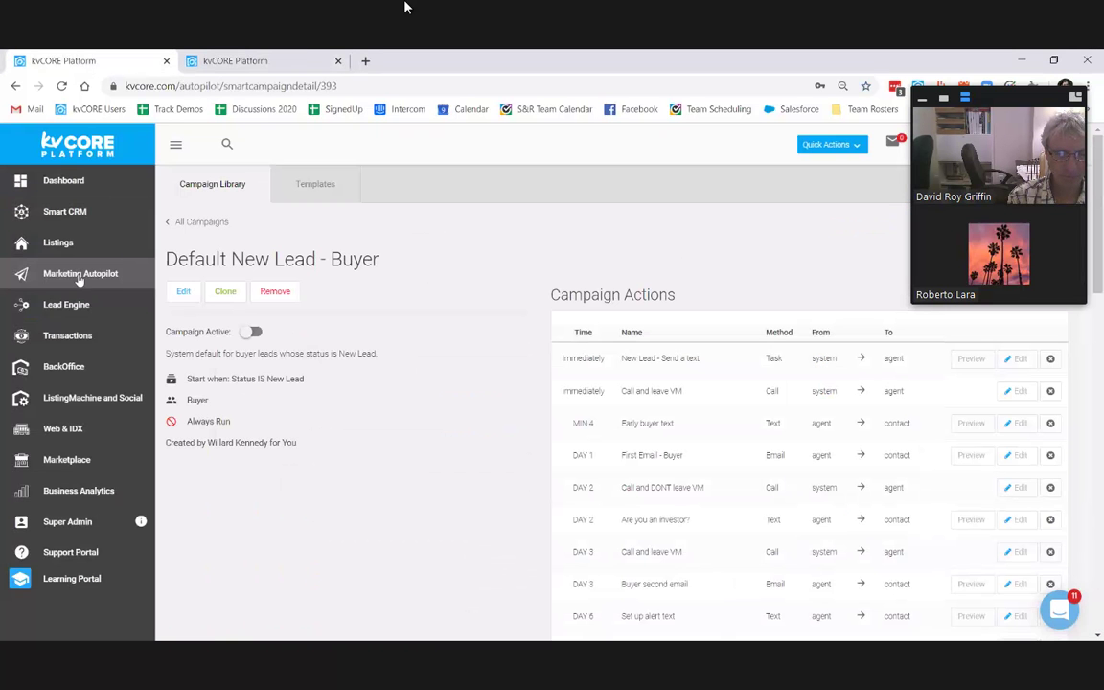
Step: Start a scheduled email addressed to contacts with status Sphere and Closed
click(79, 276)
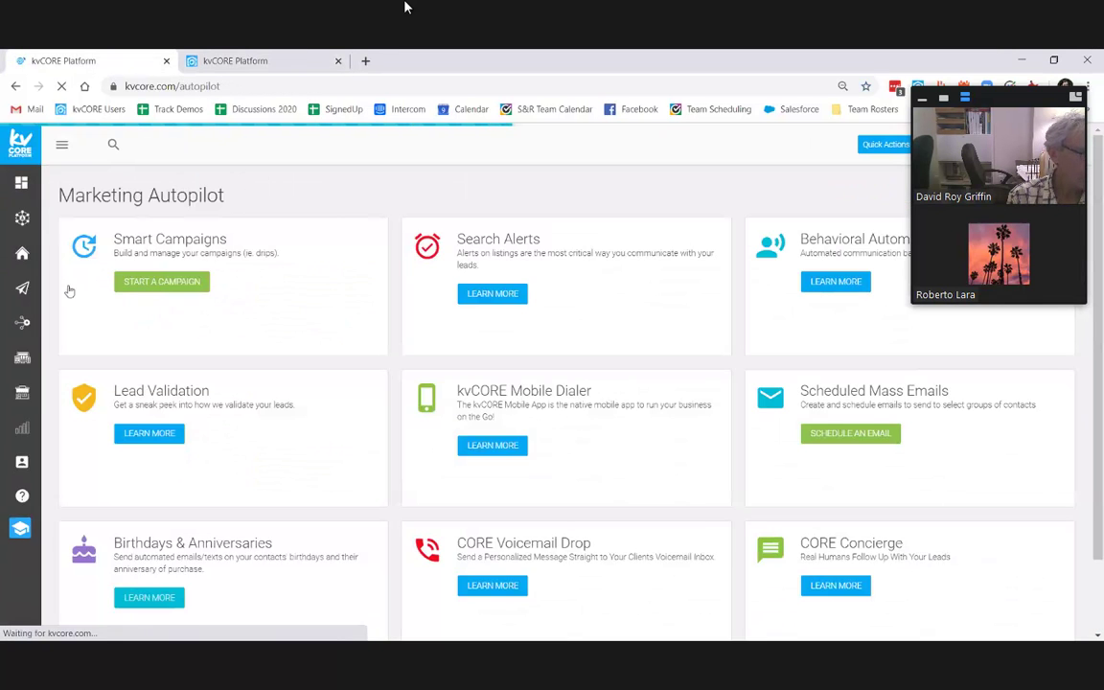
click(852, 449)
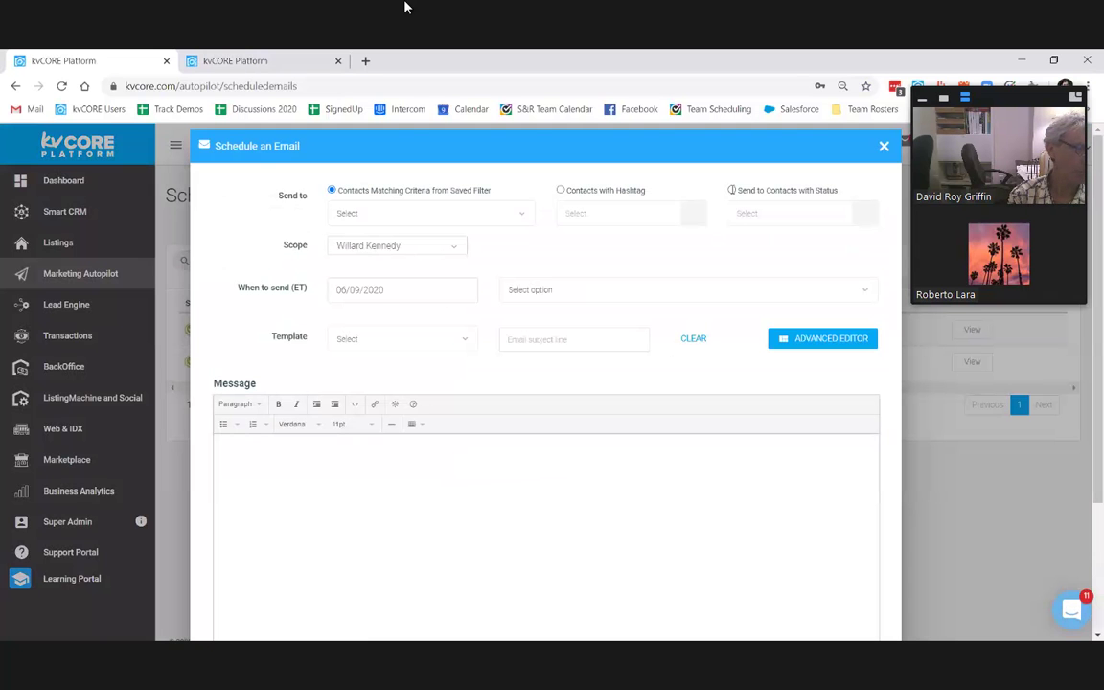
click(731, 190)
click(759, 213)
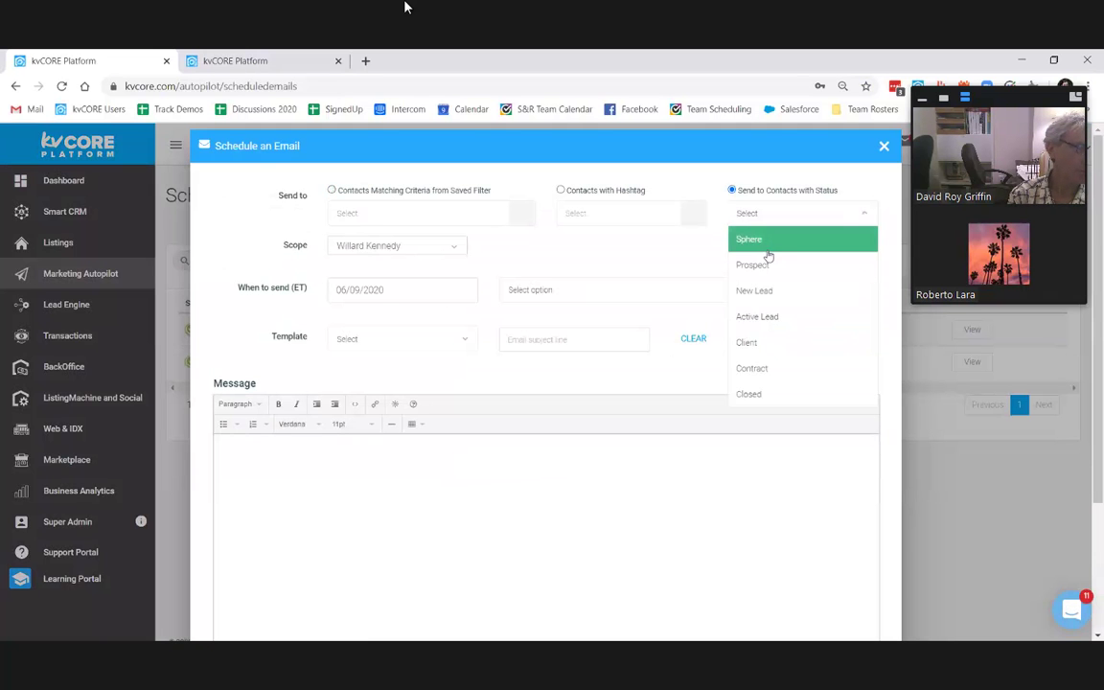
click(790, 234)
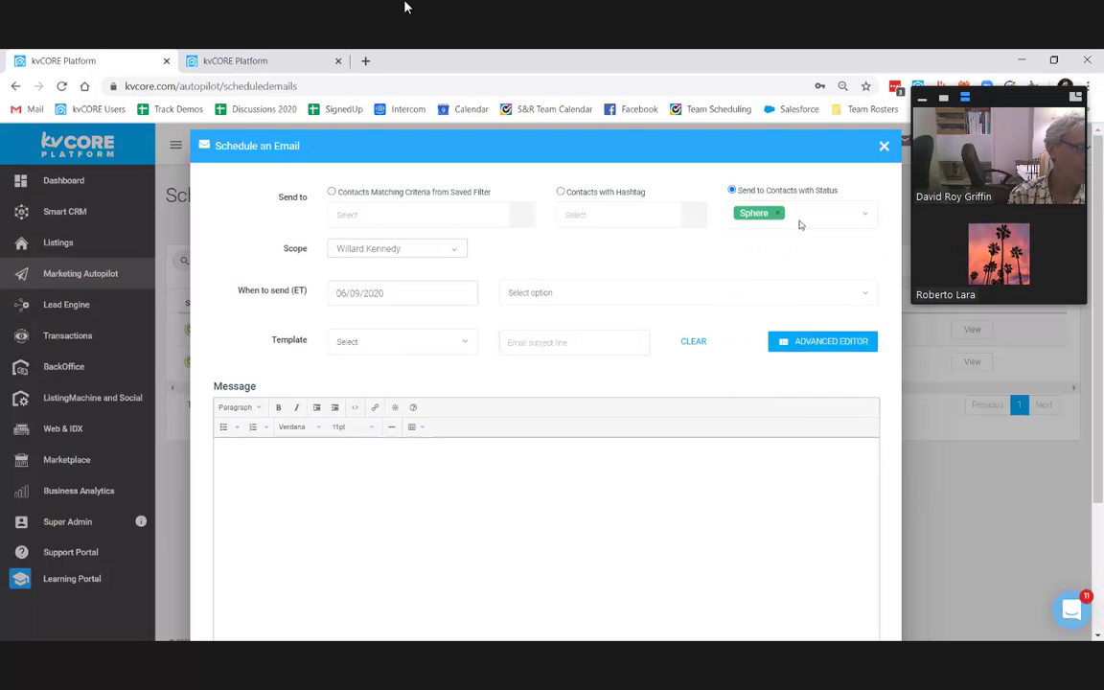
click(798, 219)
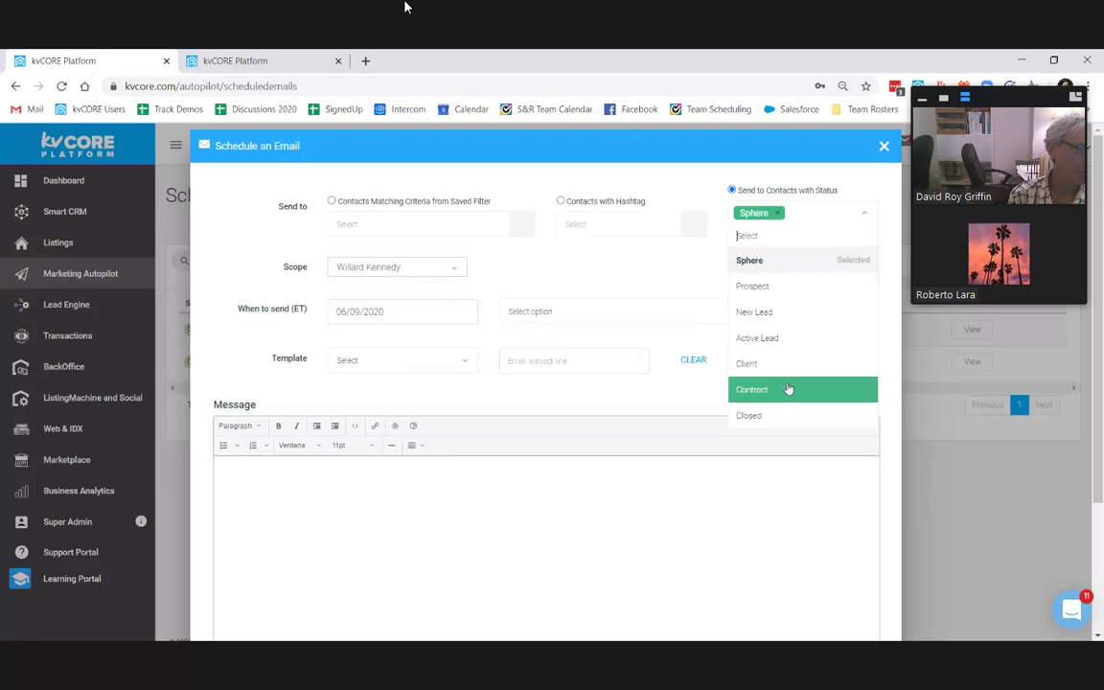
click(783, 414)
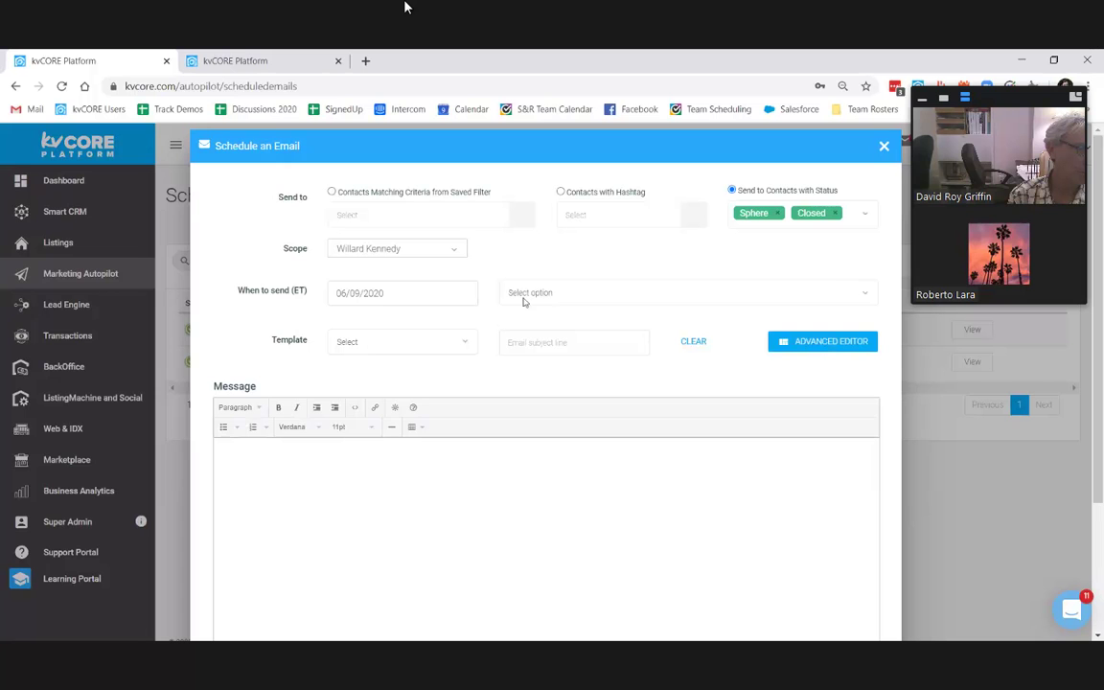
Step: Set the email scope to kvCORE Demo Team and attempt to schedule it
click(453, 249)
scroll(419, 370, down, 2)
scroll(419, 370, down, 2)
click(411, 383)
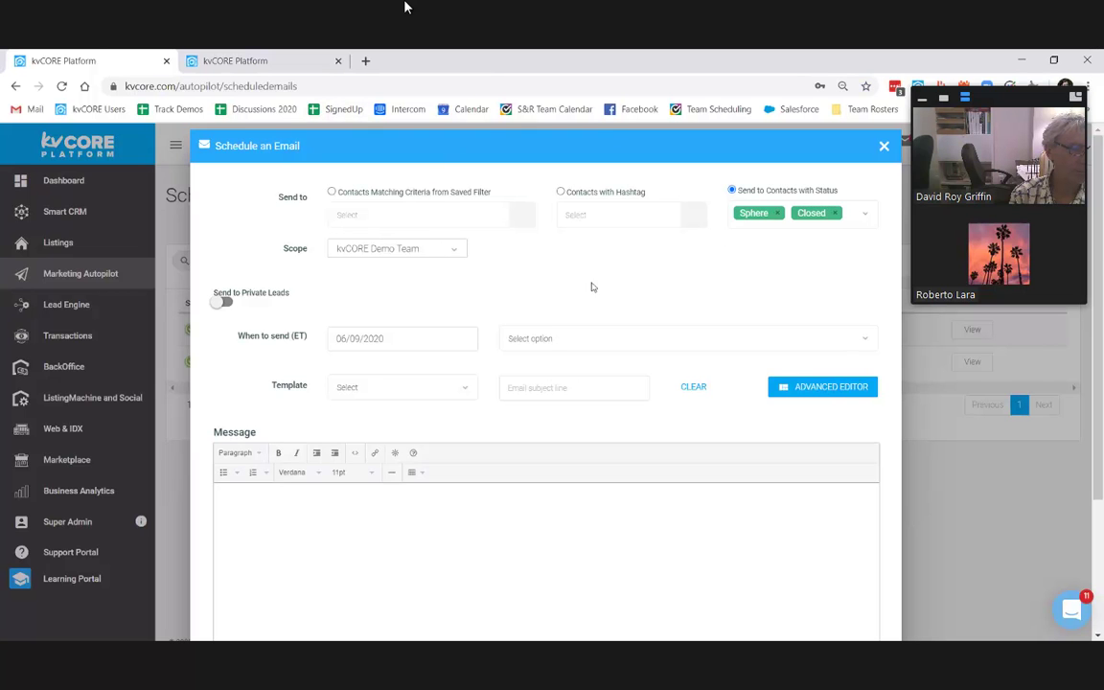
scroll(842, 572, down, 3)
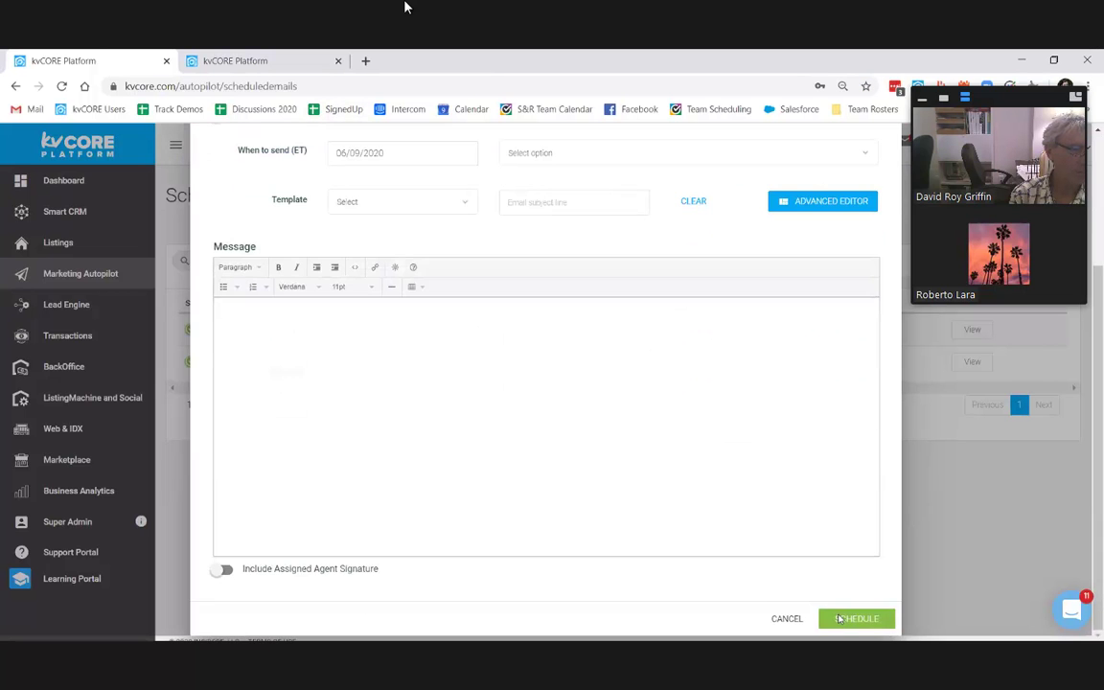
click(840, 618)
scroll(705, 241, up, 2)
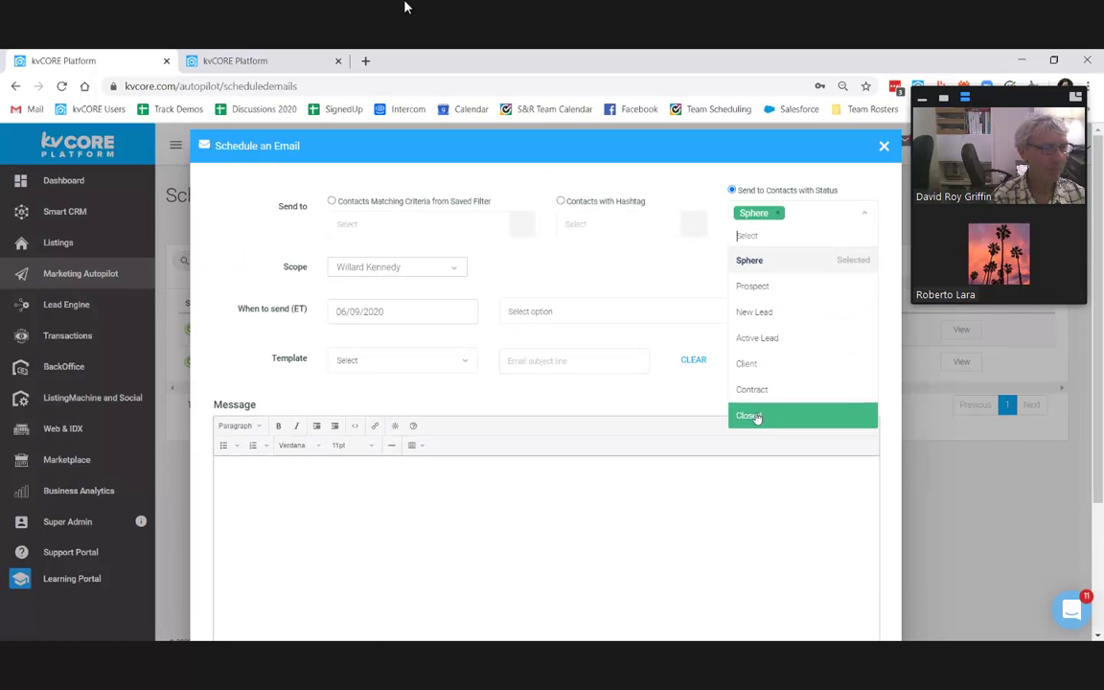
Step: Add Closed as a recipient status and switch the message to the Advanced Editor
click(756, 414)
click(822, 341)
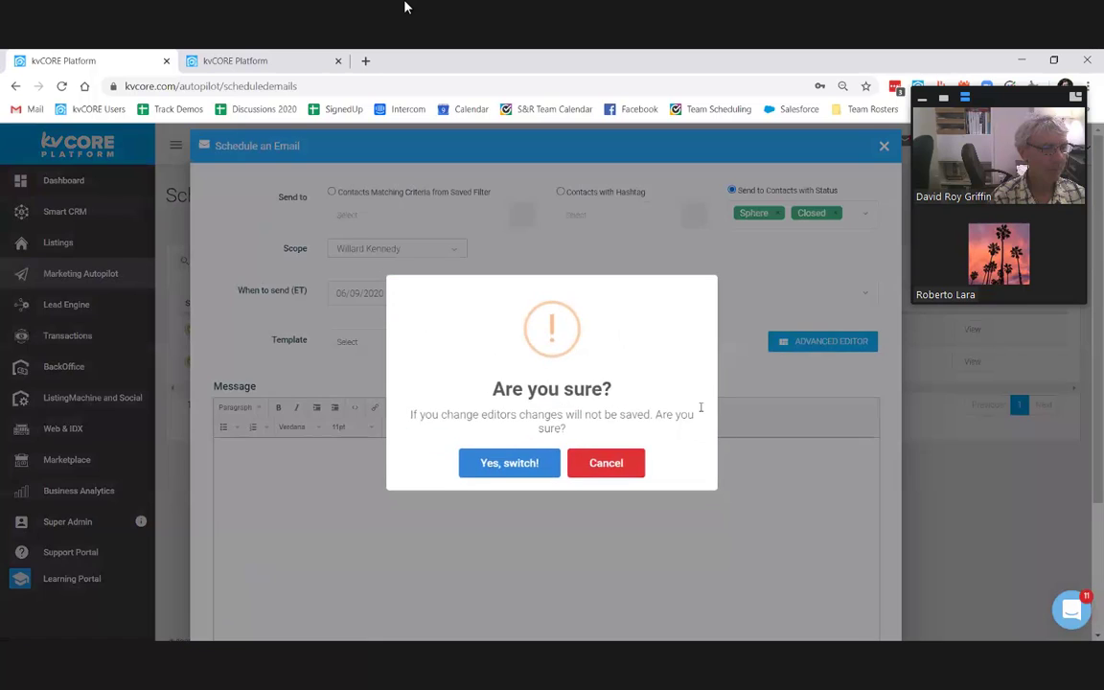
click(475, 468)
scroll(680, 441, down, 3)
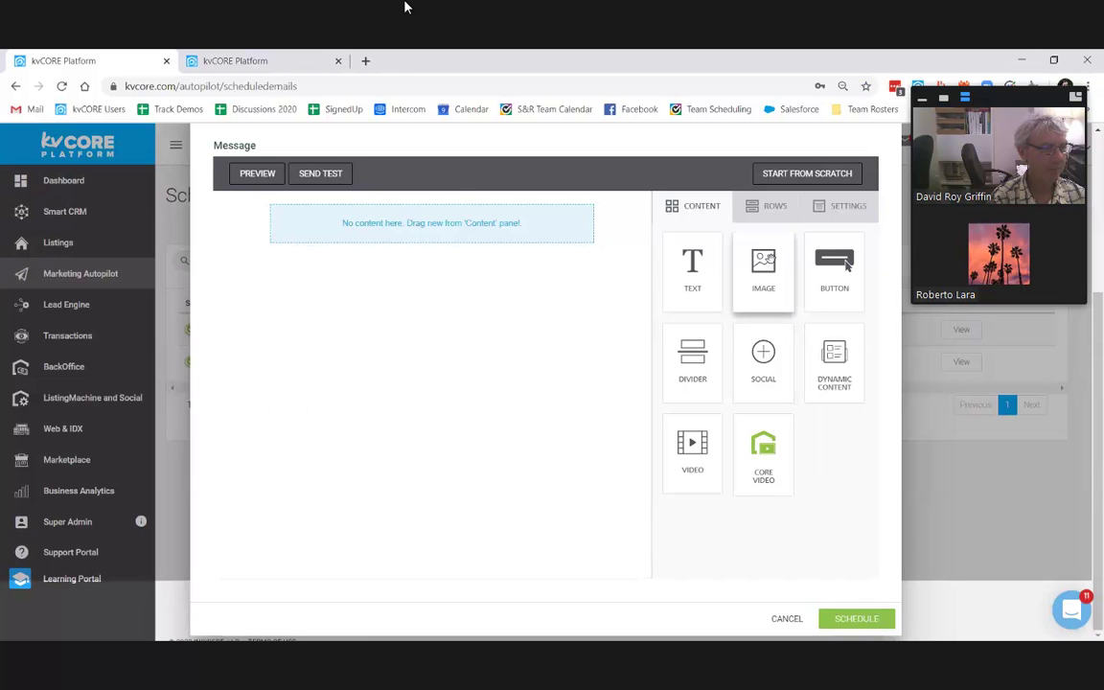
Step: Place Image, Text, Video and CORE Video blocks in order in the message body
drag(769, 258, 460, 223)
drag(702, 257, 469, 326)
drag(692, 453, 450, 365)
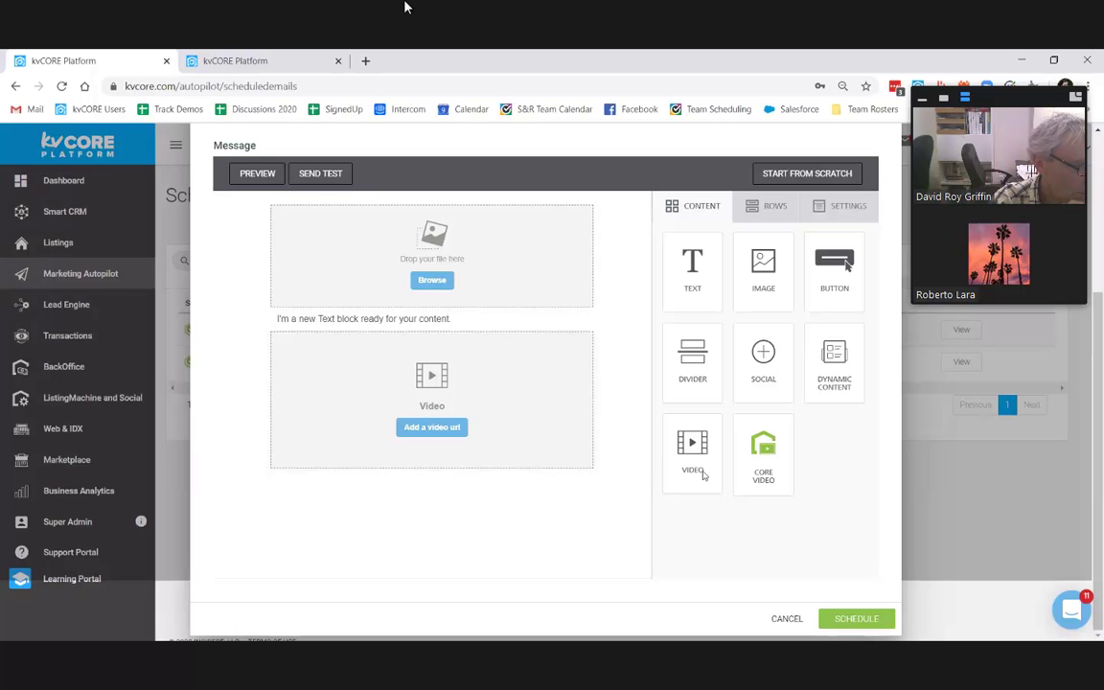
drag(764, 450, 429, 460)
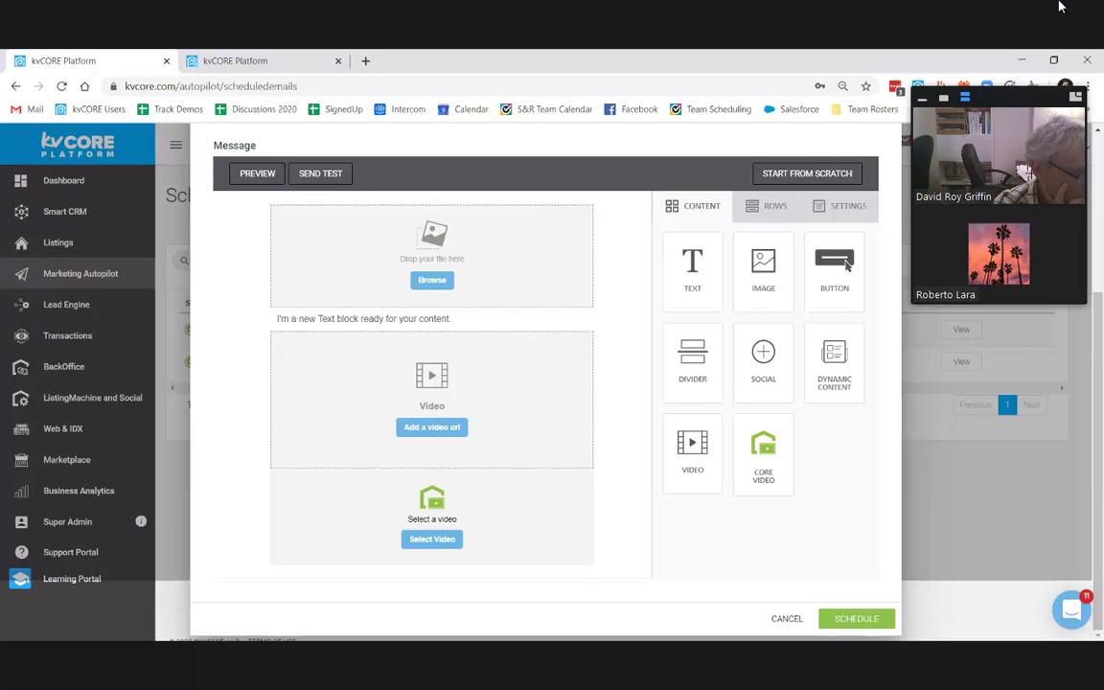
Step: Close the Schedule an Email window and confirm discarding the unsaved draft
scroll(575, 426, up, 3)
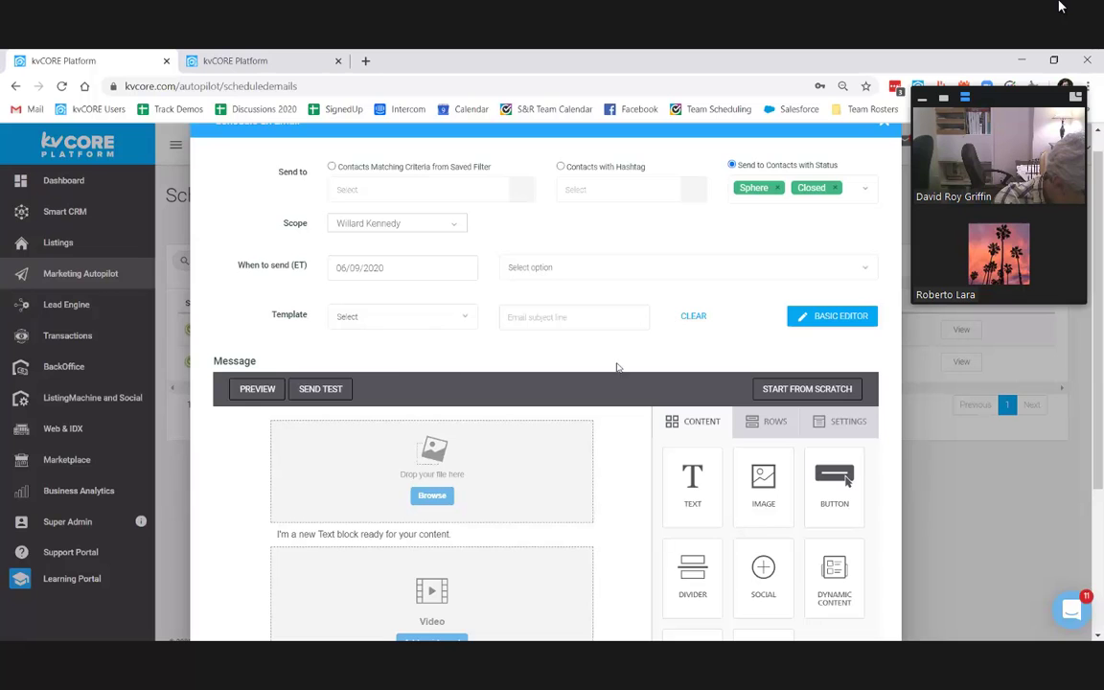
scroll(617, 366, down, 3)
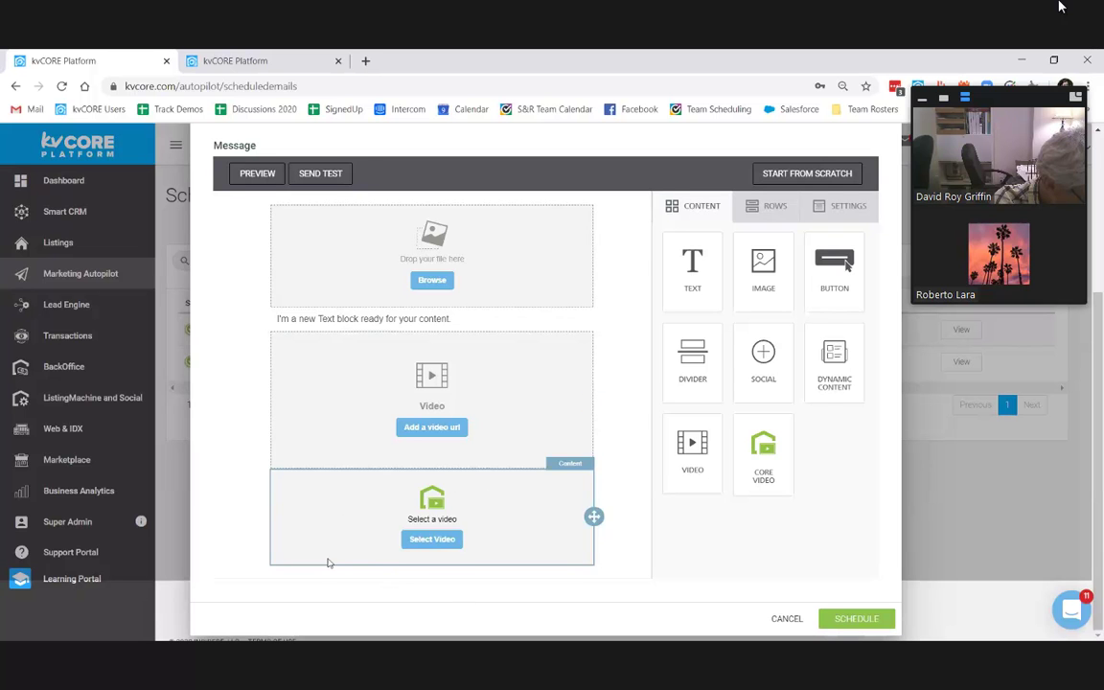
scroll(436, 350, up, 1)
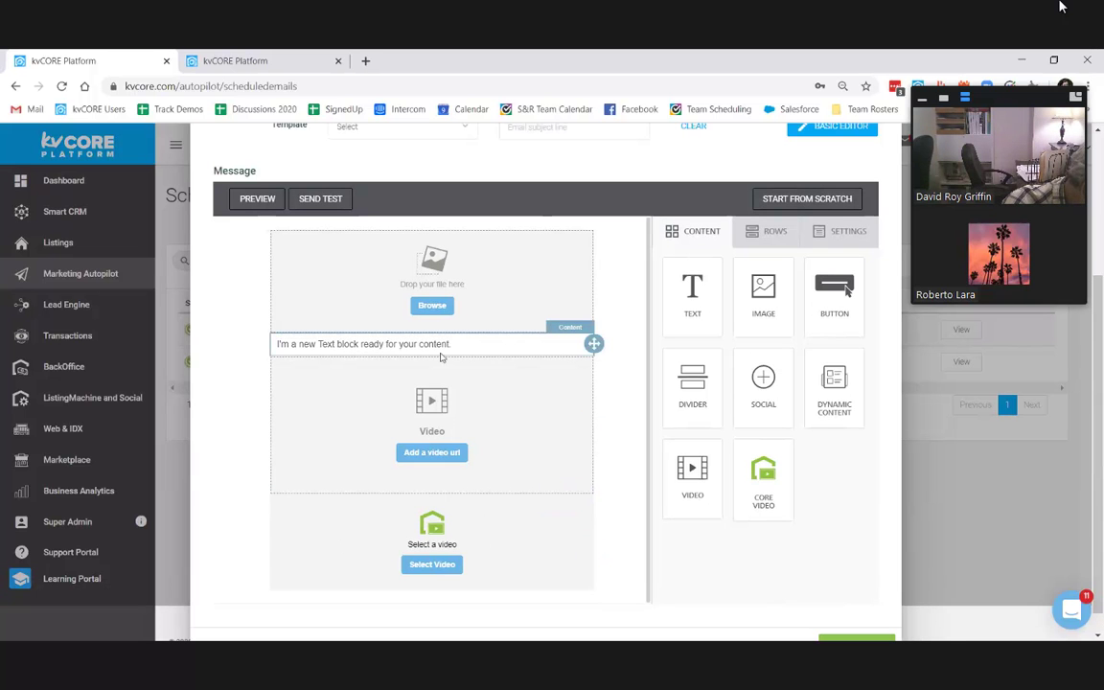
scroll(79, 354, up, 3)
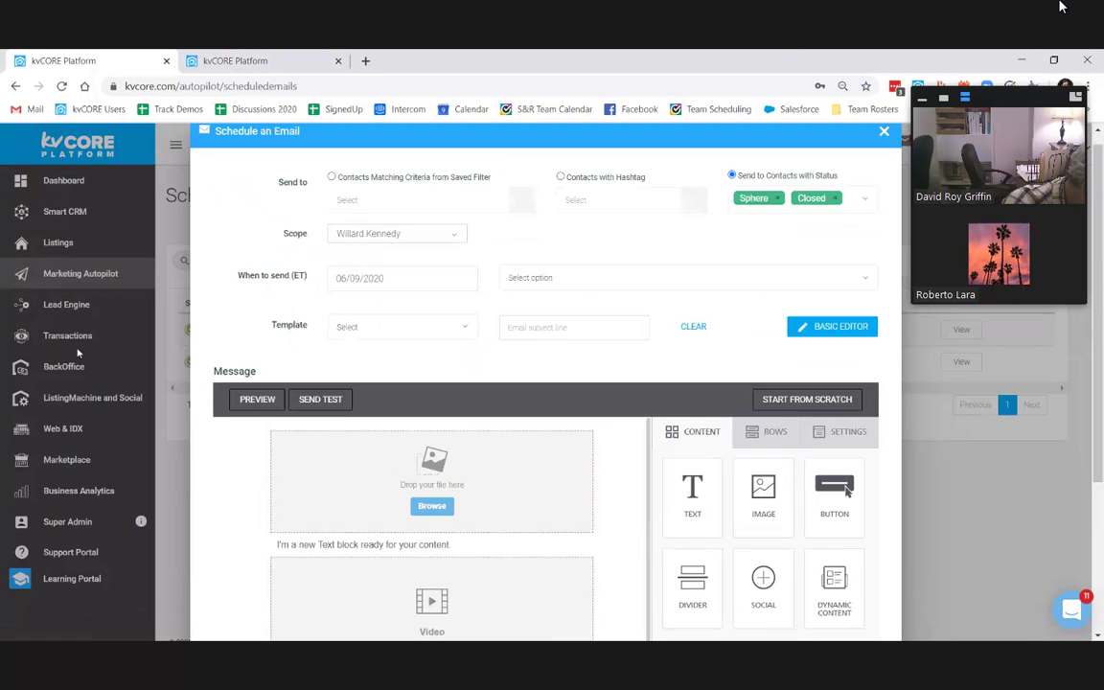
click(81, 308)
click(81, 310)
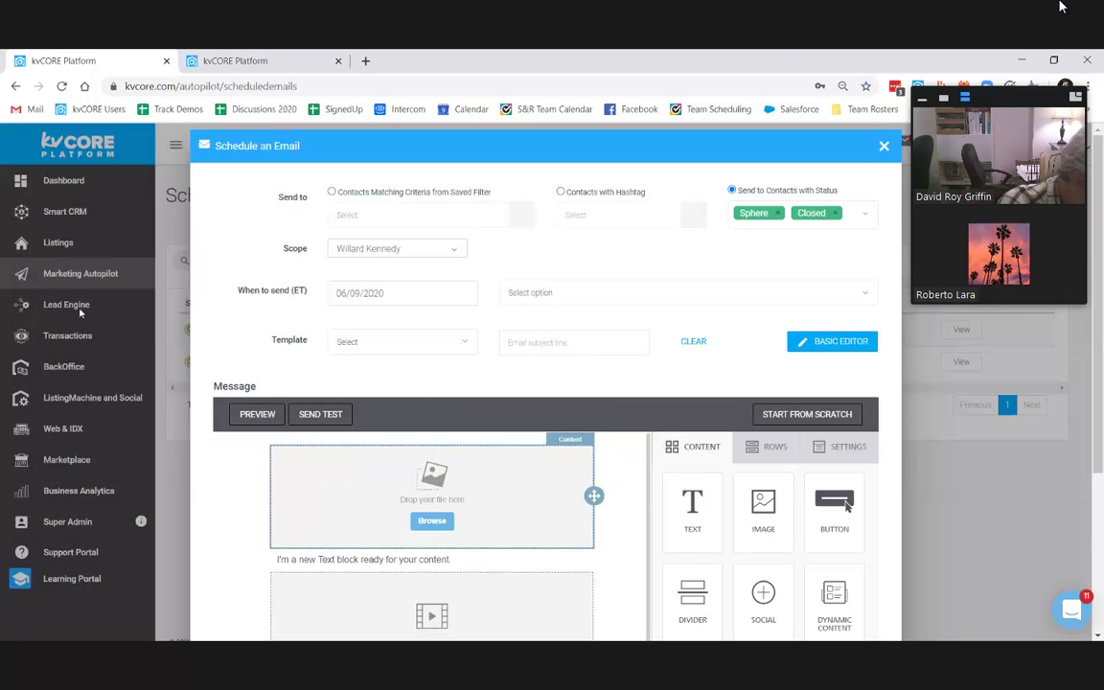
click(81, 306)
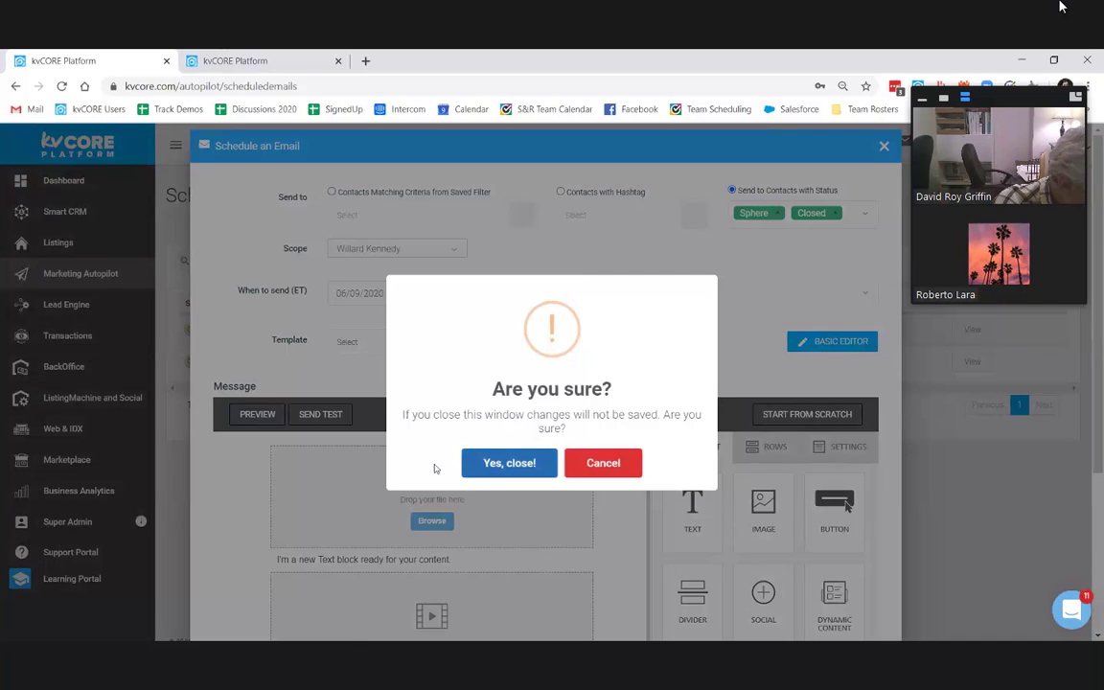
click(470, 465)
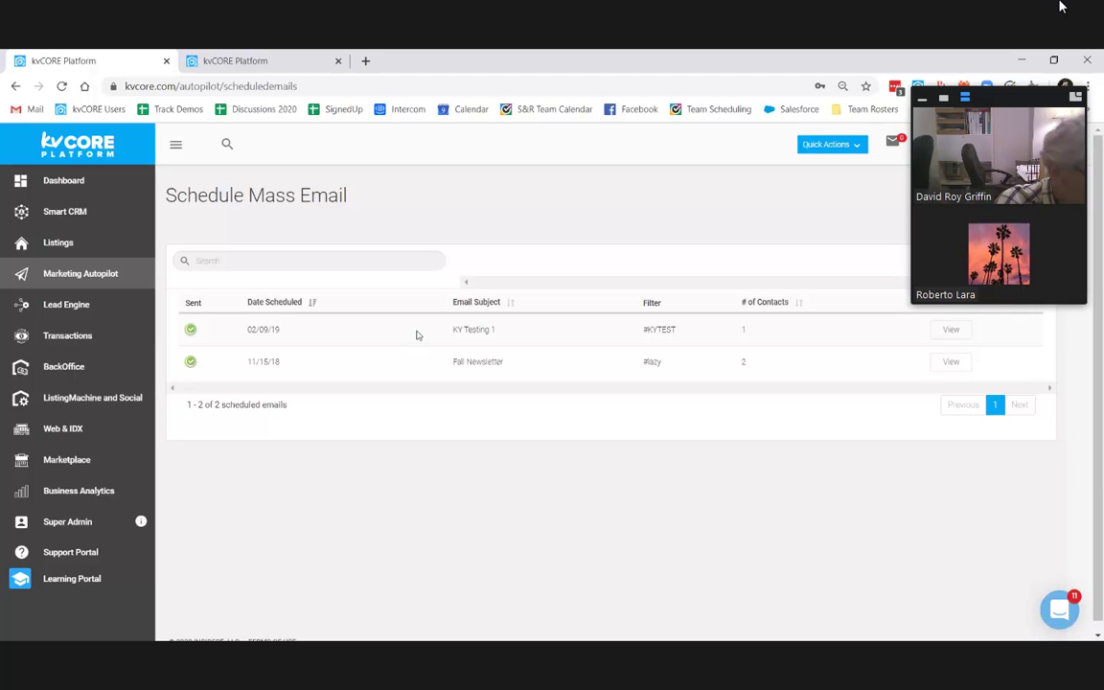
Step: Open the lead source sync settings and inspect the agent card's email, Zapier and Zillow keys
click(77, 307)
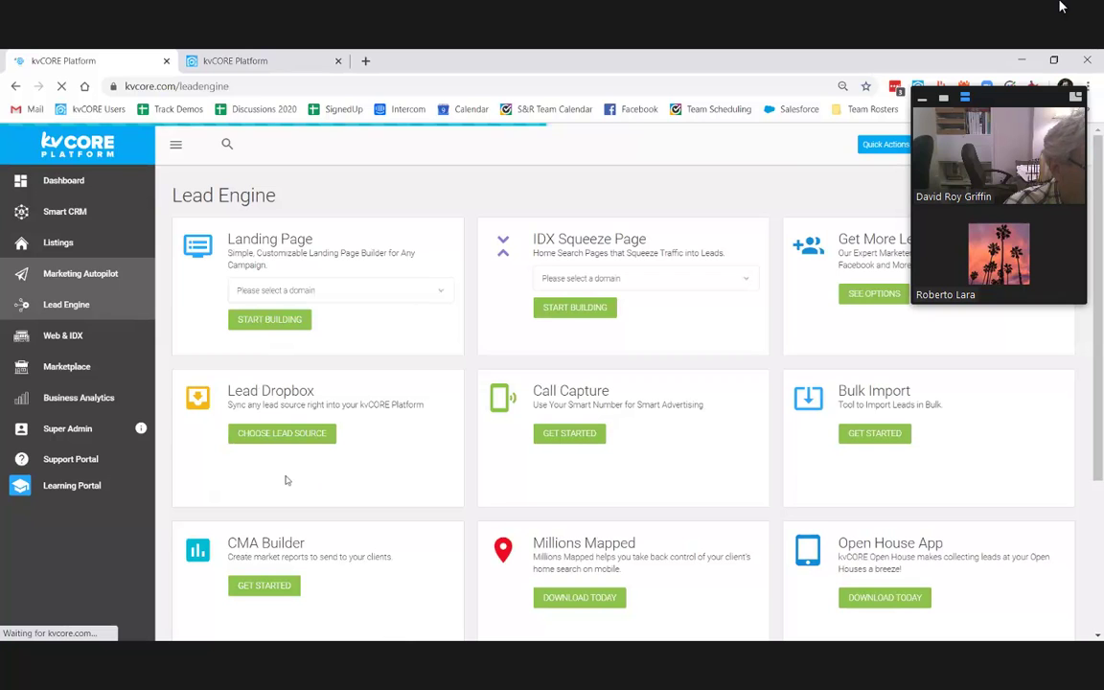
click(308, 432)
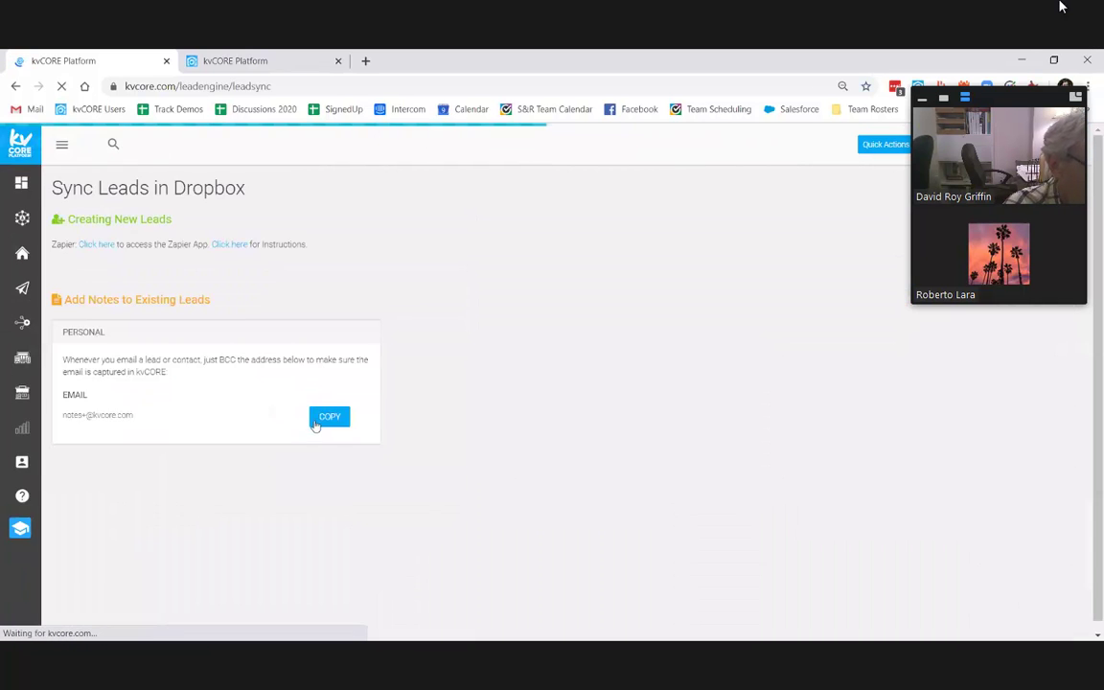
scroll(496, 339, down, 2)
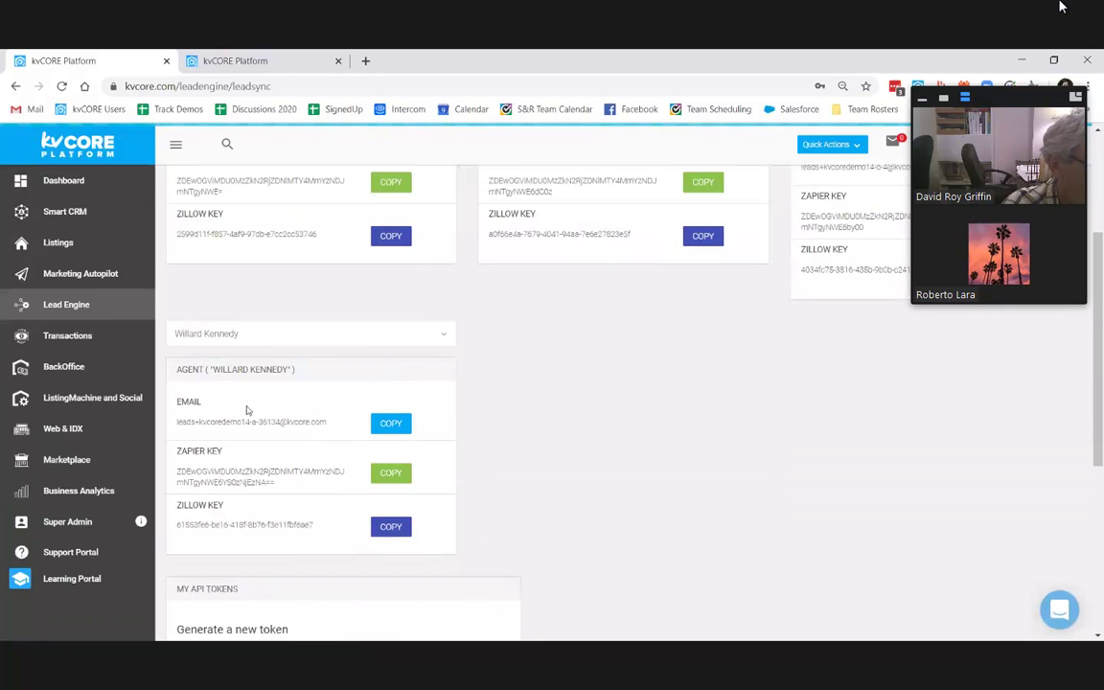
drag(180, 368, 160, 427)
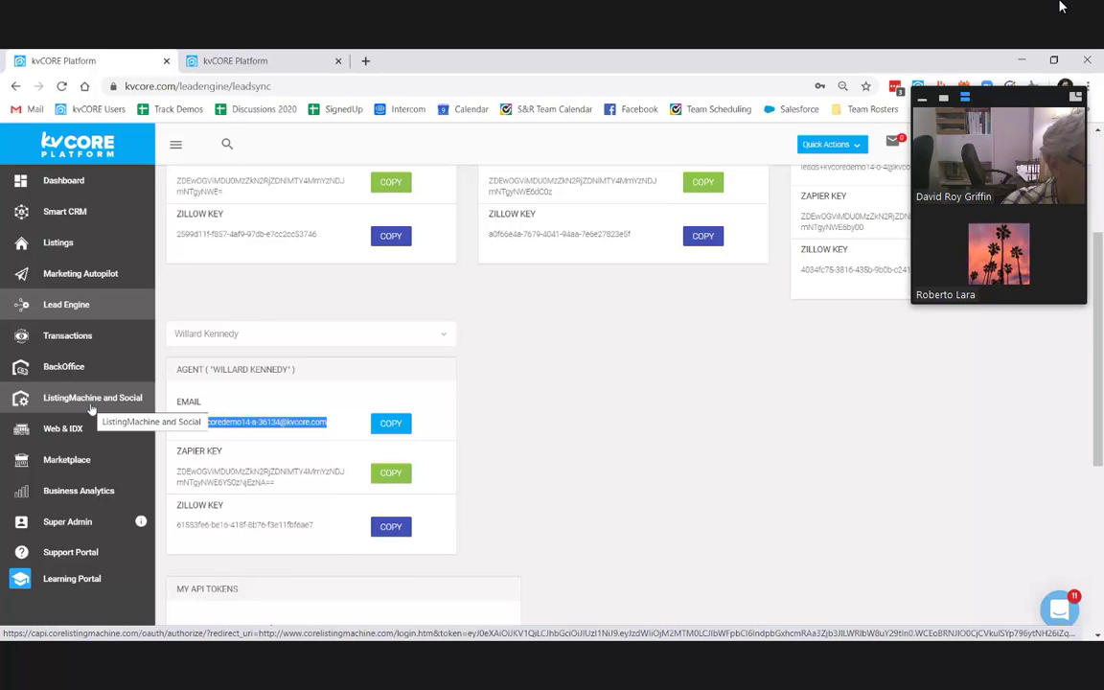
drag(275, 483, 245, 472)
drag(316, 532, 163, 534)
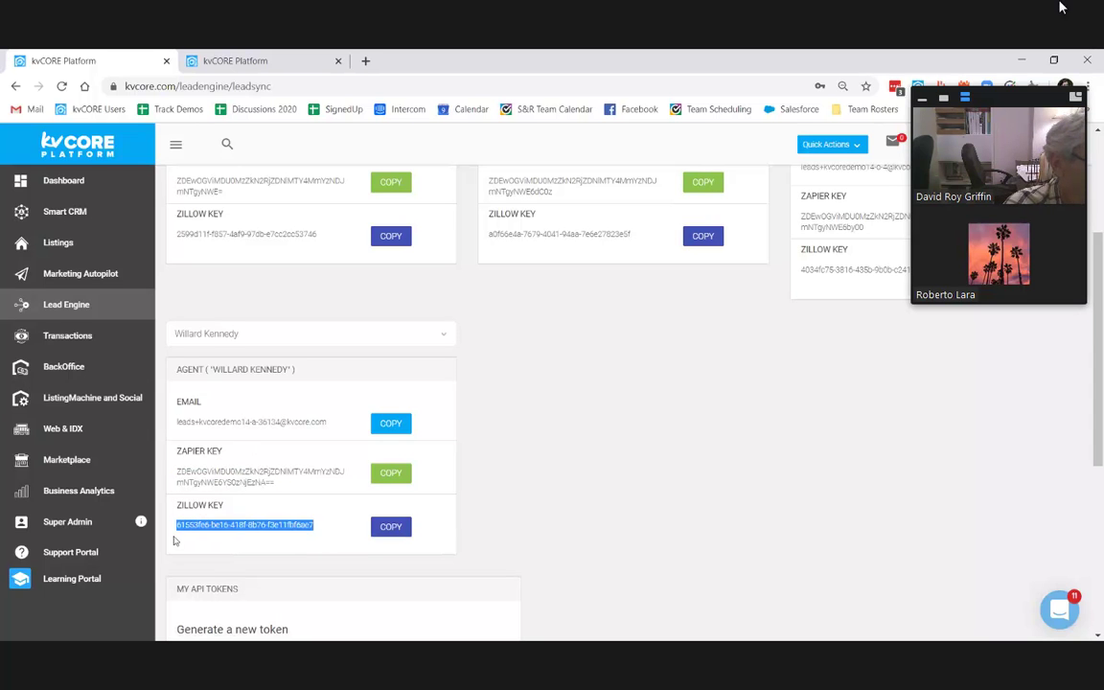
scroll(495, 468, up, 3)
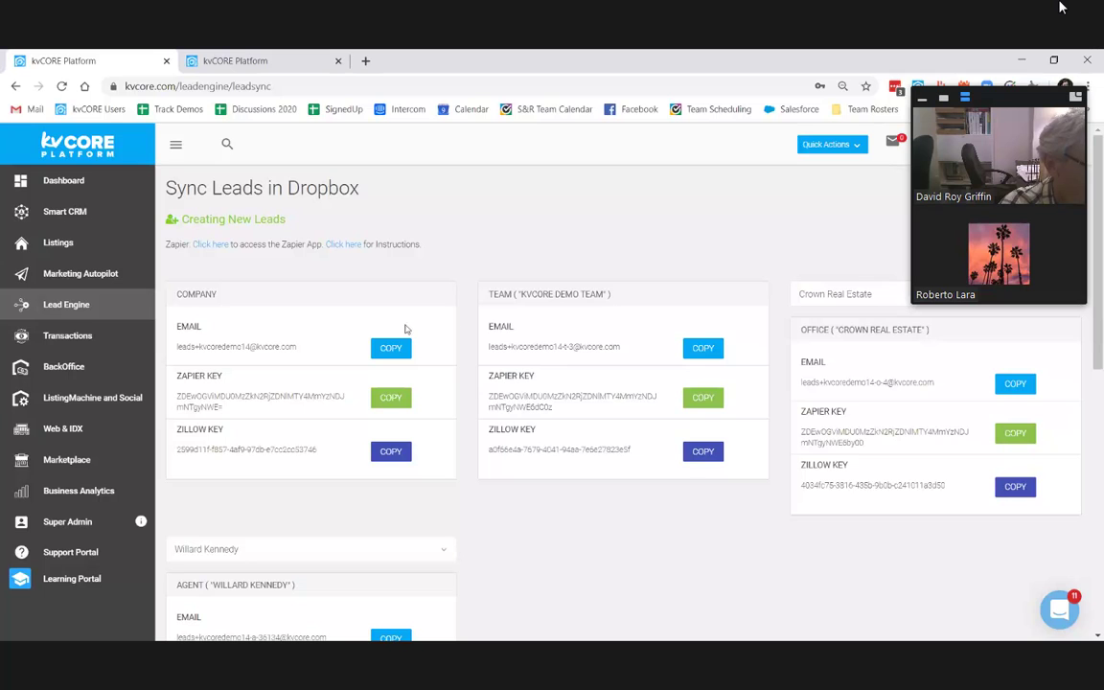
Step: Review the team and office cards' emails and keys, then return to Lead Engine
drag(487, 344, 636, 460)
click(473, 333)
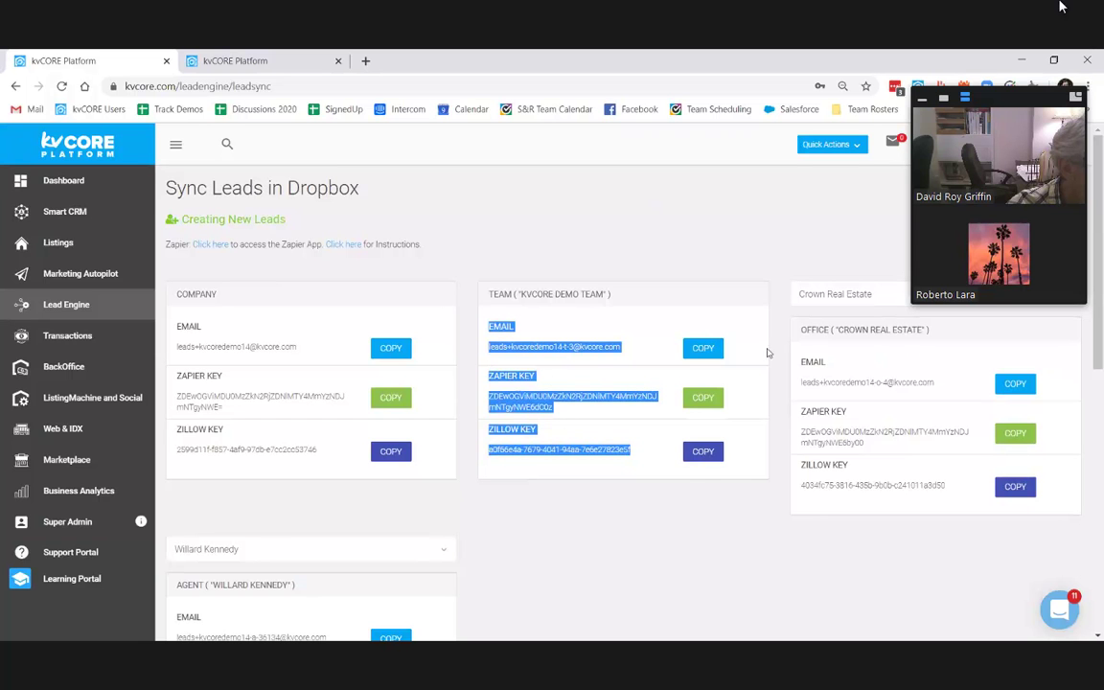
click(810, 295)
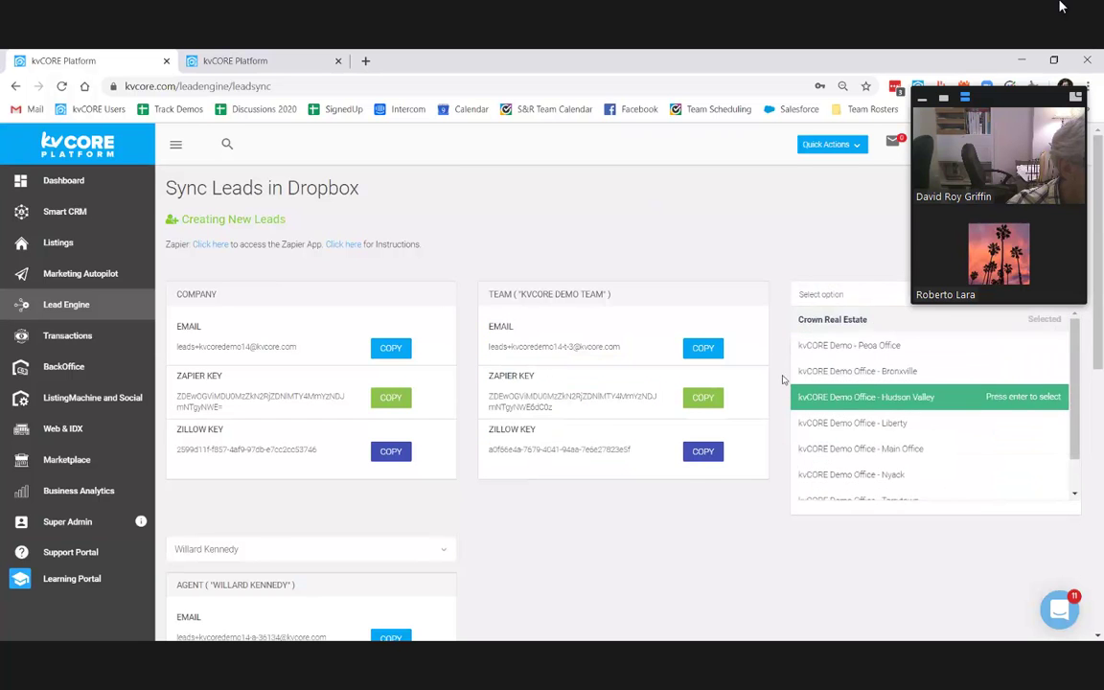
drag(801, 382, 855, 384)
drag(968, 490, 958, 487)
click(185, 320)
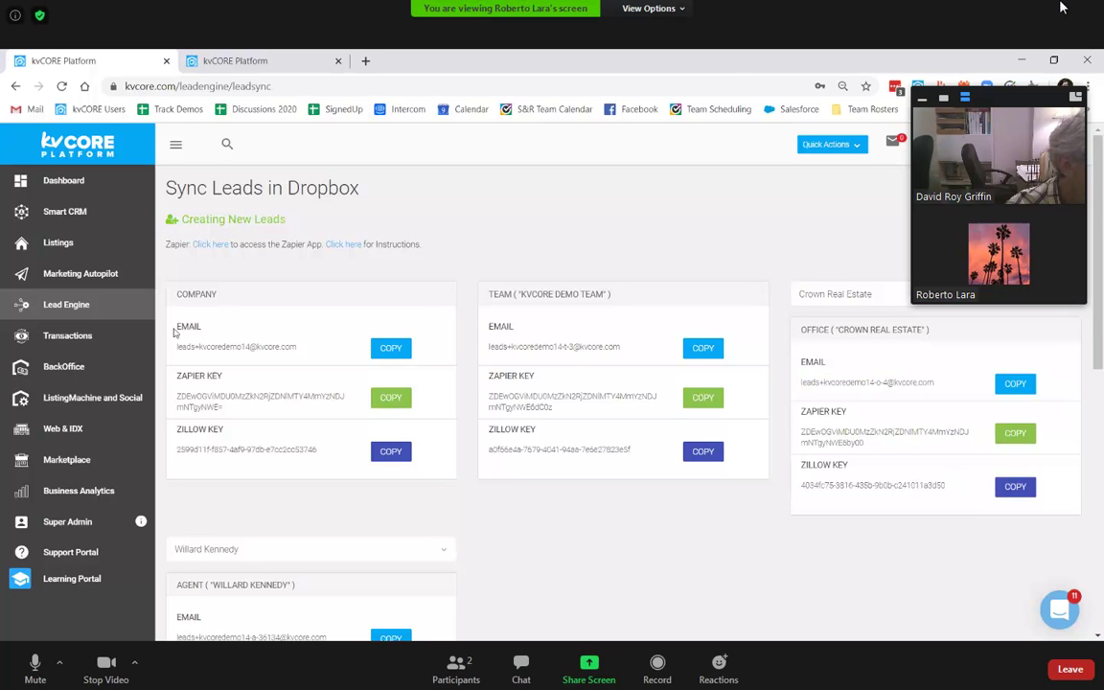
click(75, 304)
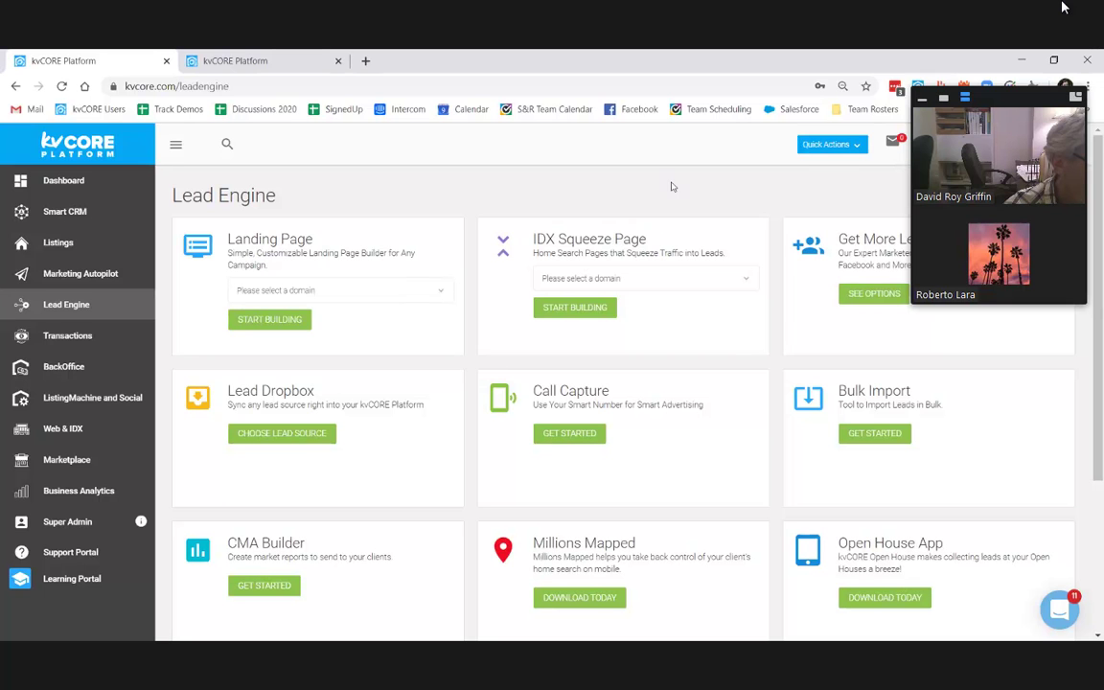
Step: Start a landing page on the chosen domain with the headline 'Value Proposition'
click(316, 289)
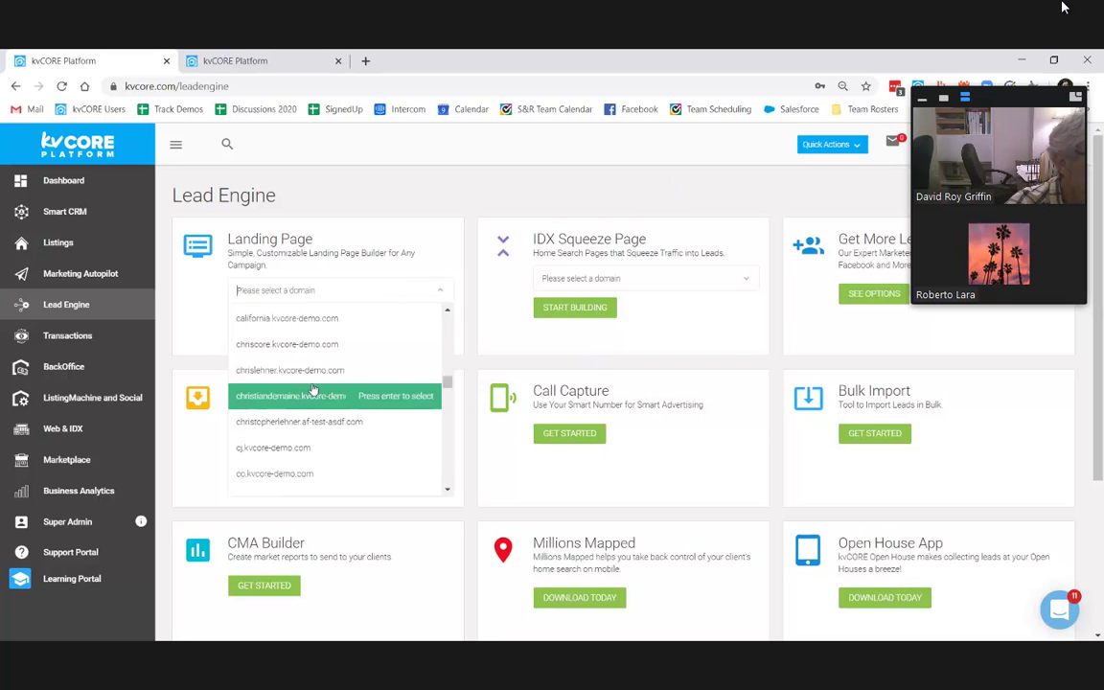
click(283, 370)
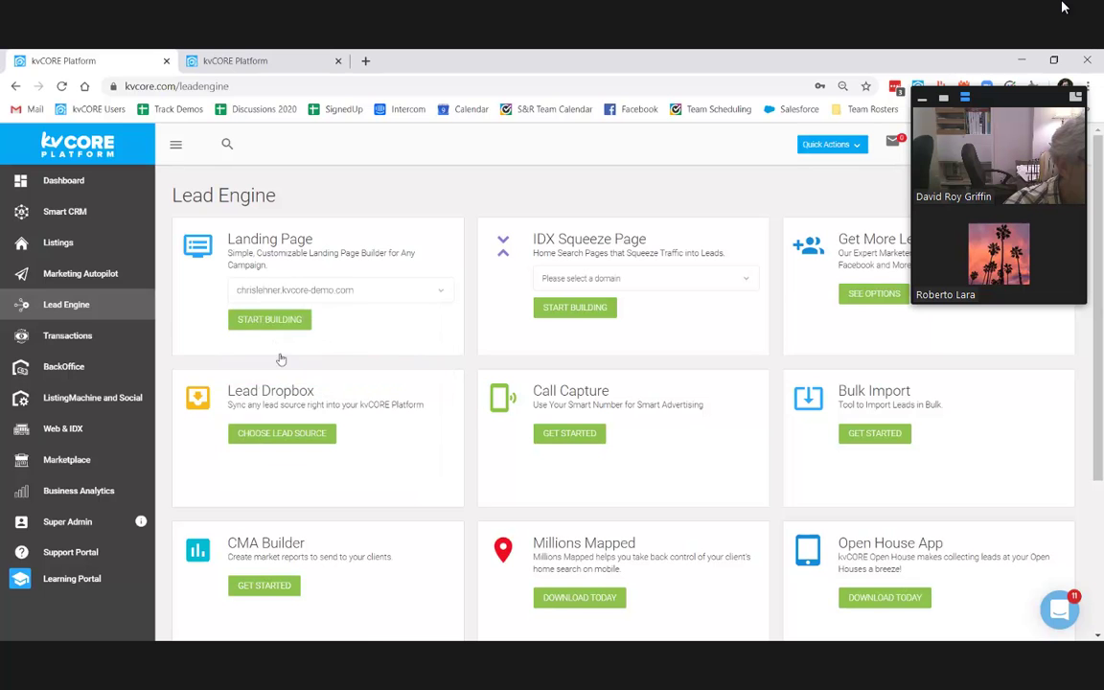
click(270, 319)
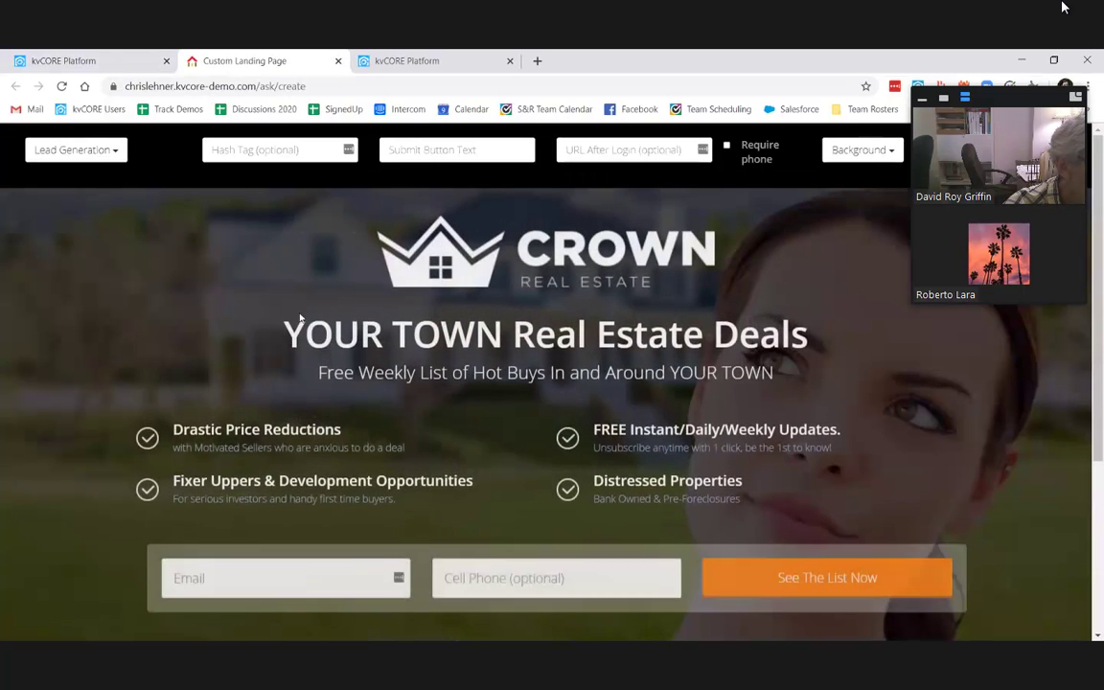
drag(284, 335, 502, 336)
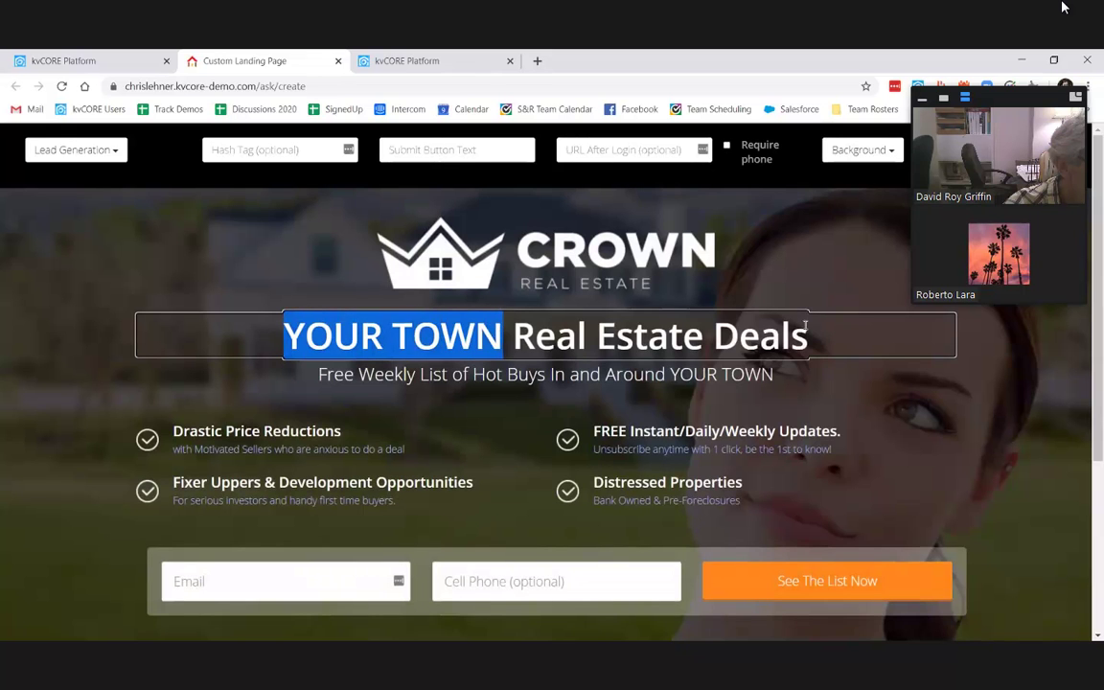
drag(805, 326, 865, 273)
text(Value Proposi)
key(BackSpace)
text(iti)
key(BackSpace)
key(BackSpace)
key(BackSpace)
key(BackSpace)
text(sition)
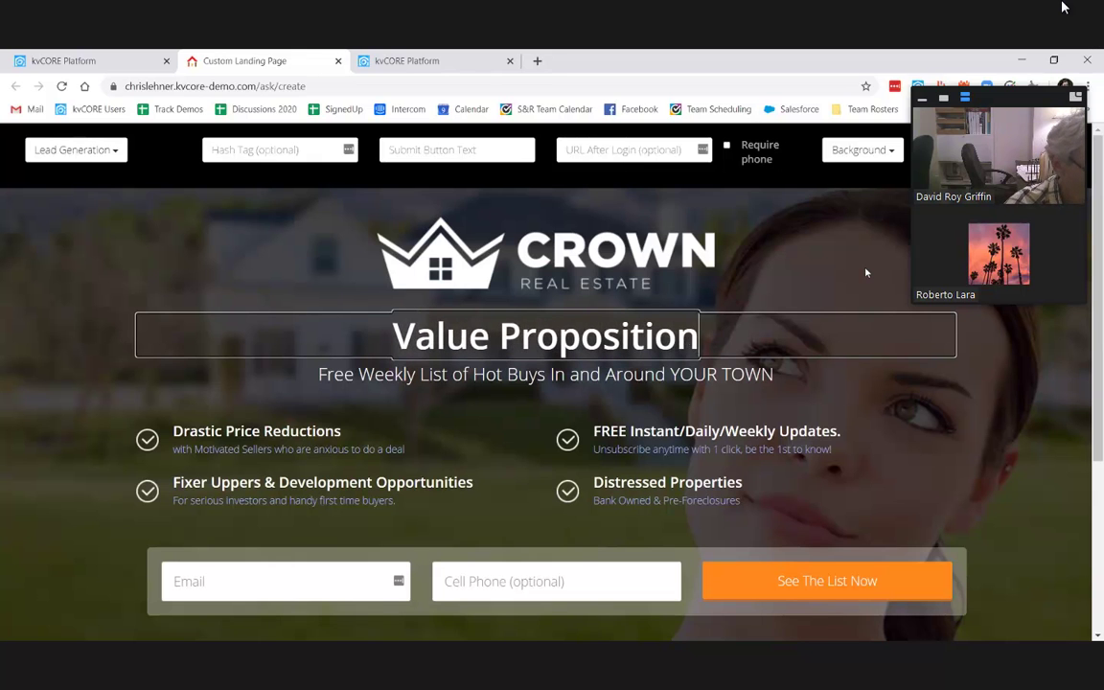
click(867, 229)
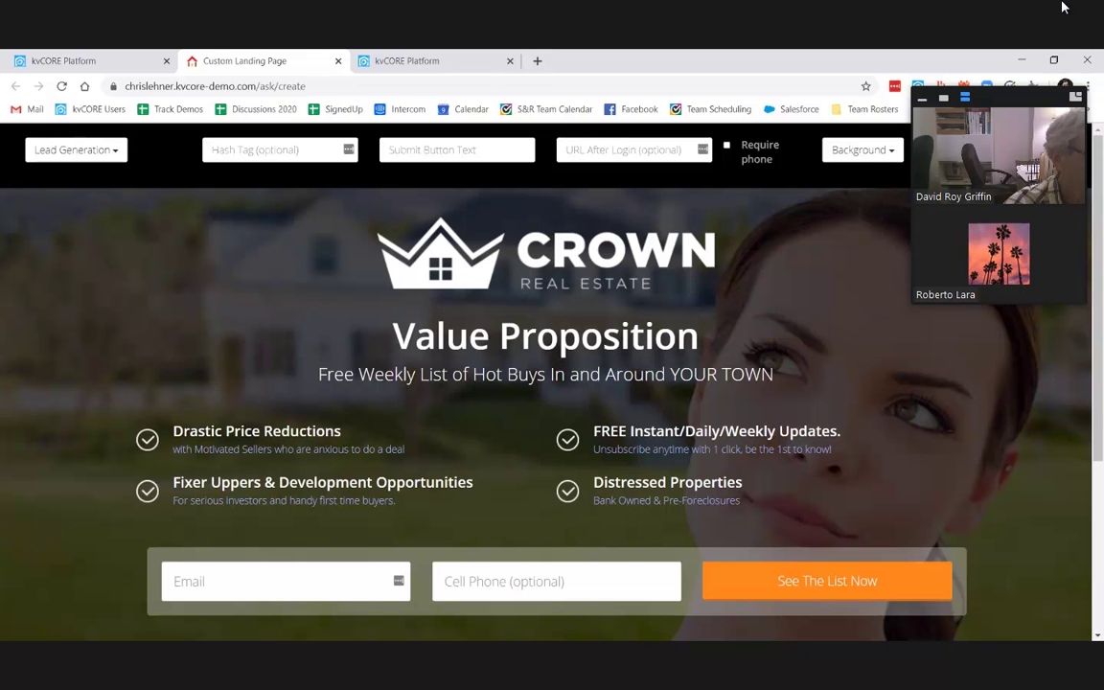
Step: Apply the Eco background image to the landing page
click(861, 150)
click(869, 303)
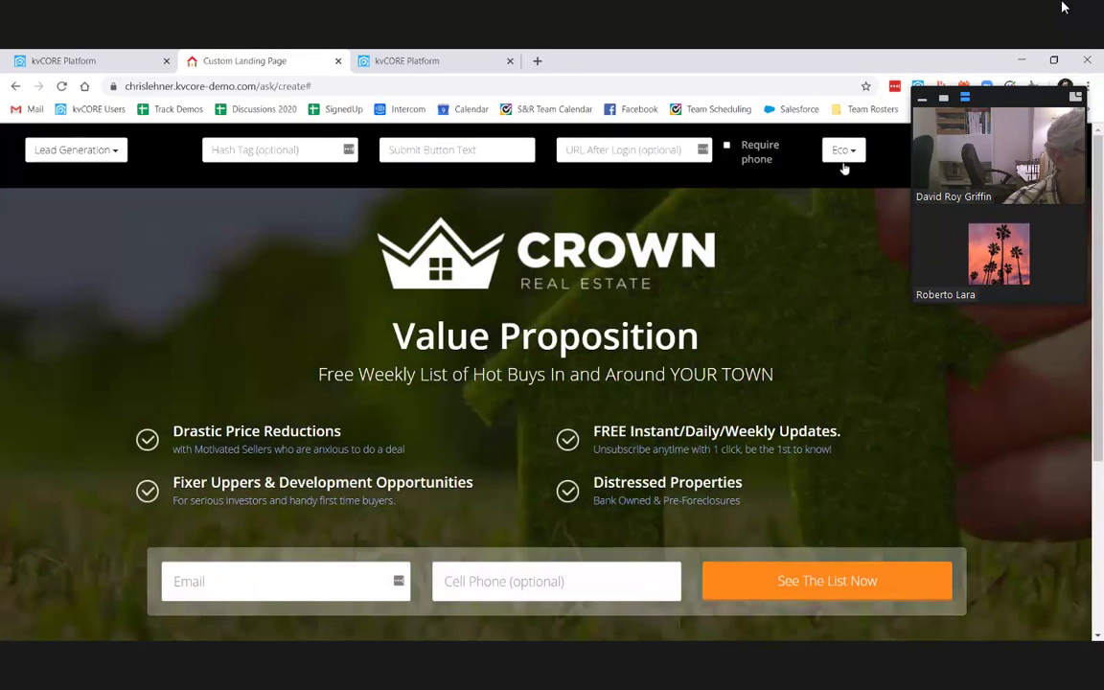
click(844, 151)
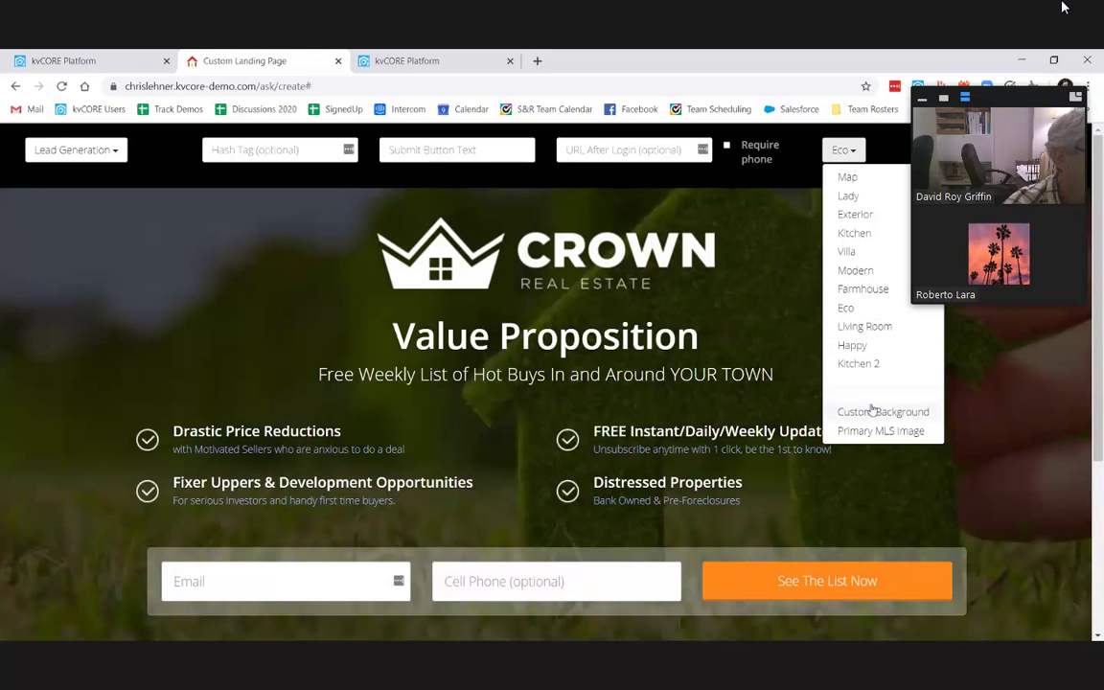
Step: Change the landing page type from Video + Lead to Facebook Chat
click(65, 151)
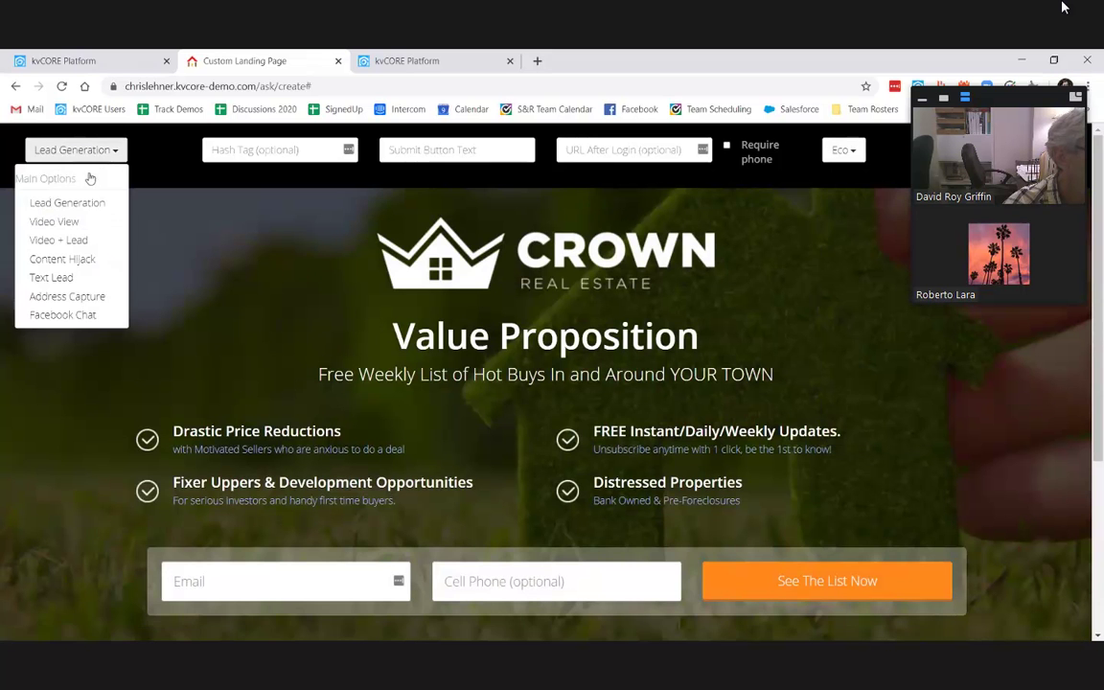
click(82, 239)
scroll(380, 326, down, 1)
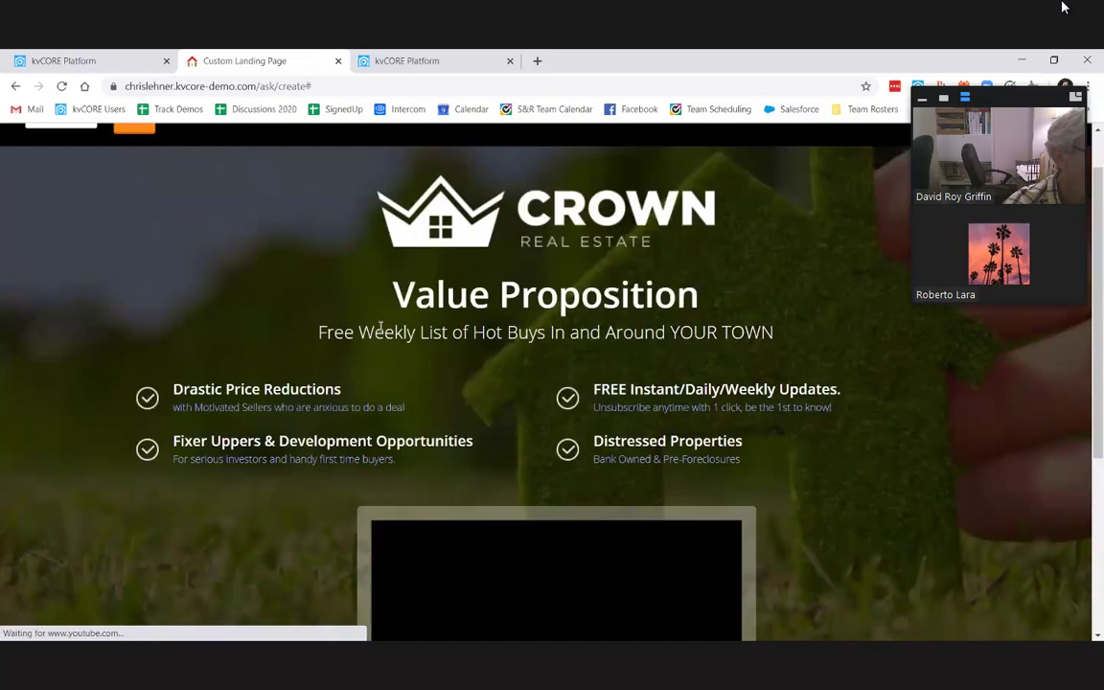
scroll(380, 326, down, 1)
scroll(365, 333, up, 2)
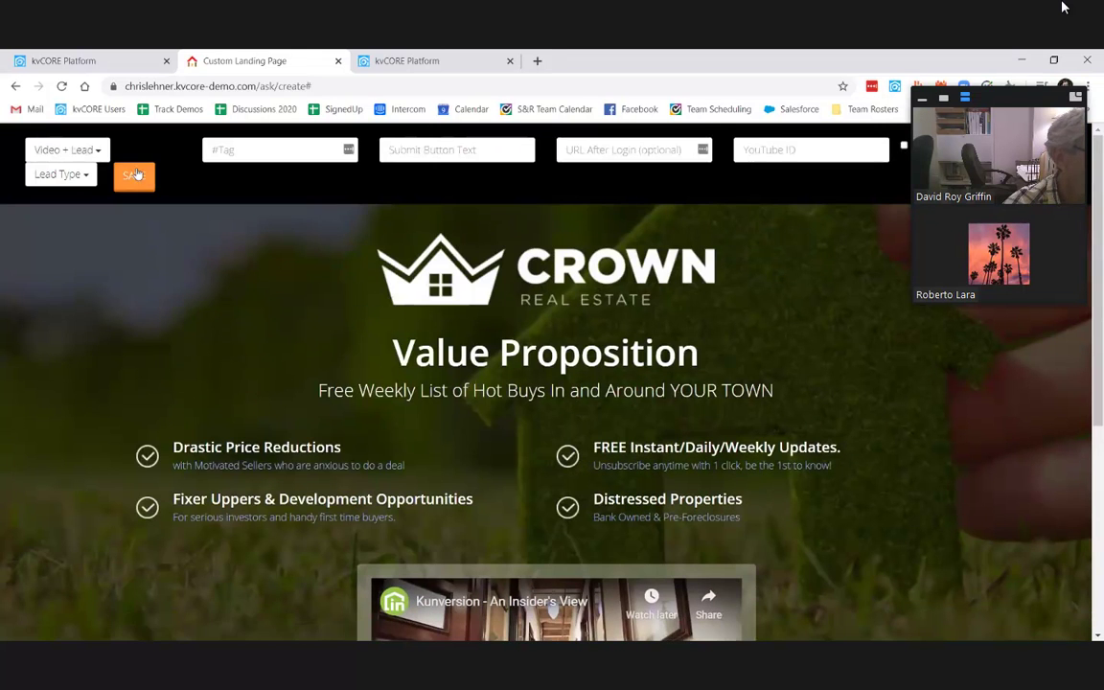
click(65, 151)
click(46, 284)
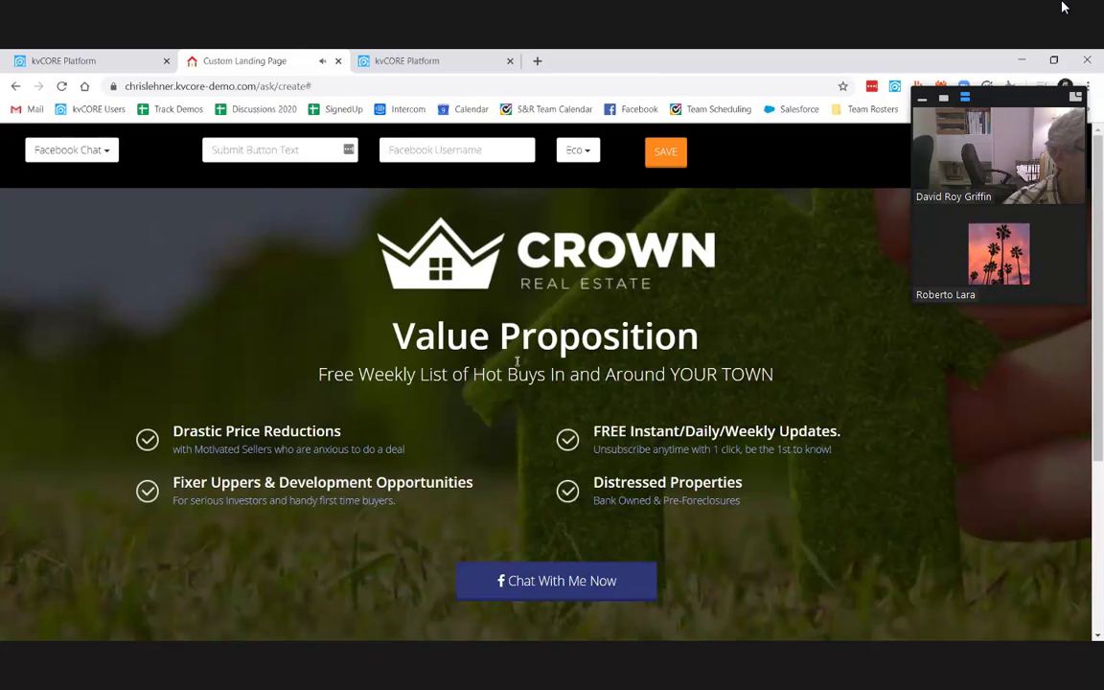
Step: Reselect the headline text, then go back to the Lead Engine page
drag(376, 345, 400, 335)
click(700, 335)
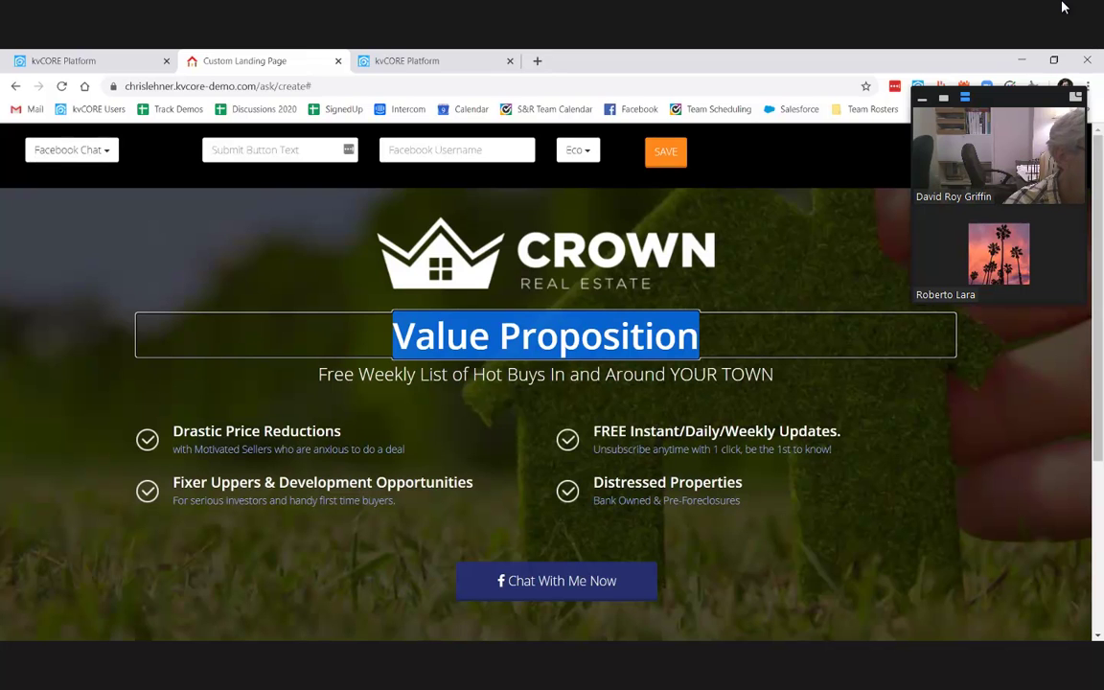
click(1062, 8)
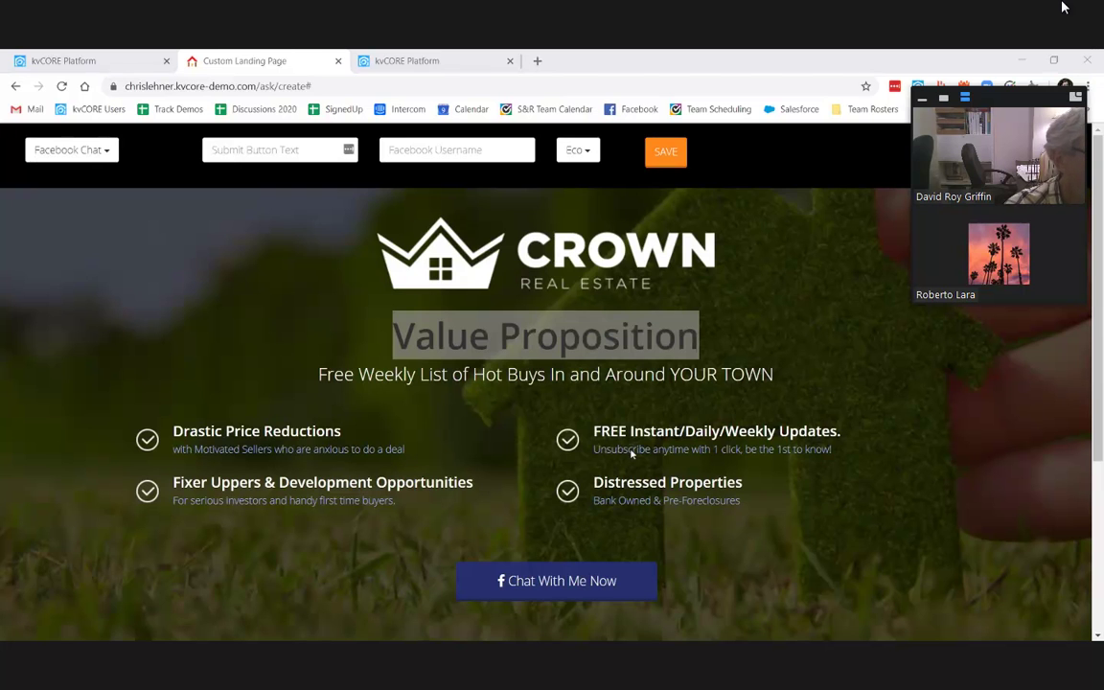
click(19, 87)
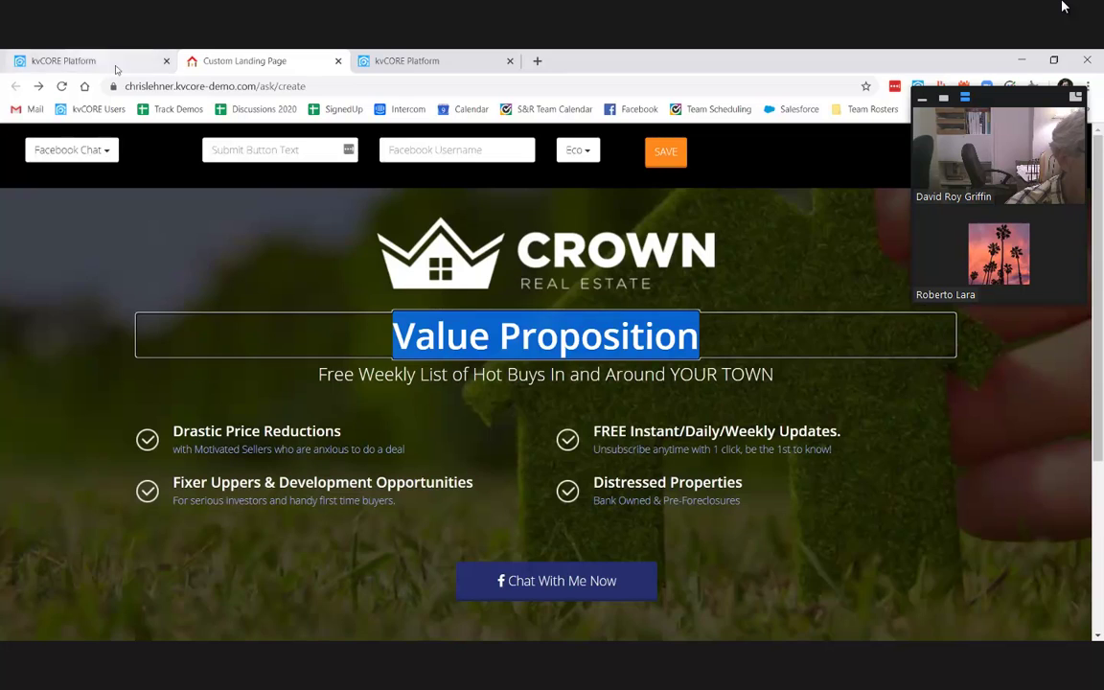
click(134, 57)
Step: Search 'cody' for the IDX Squeeze Page domain, pick it and start building
click(694, 277)
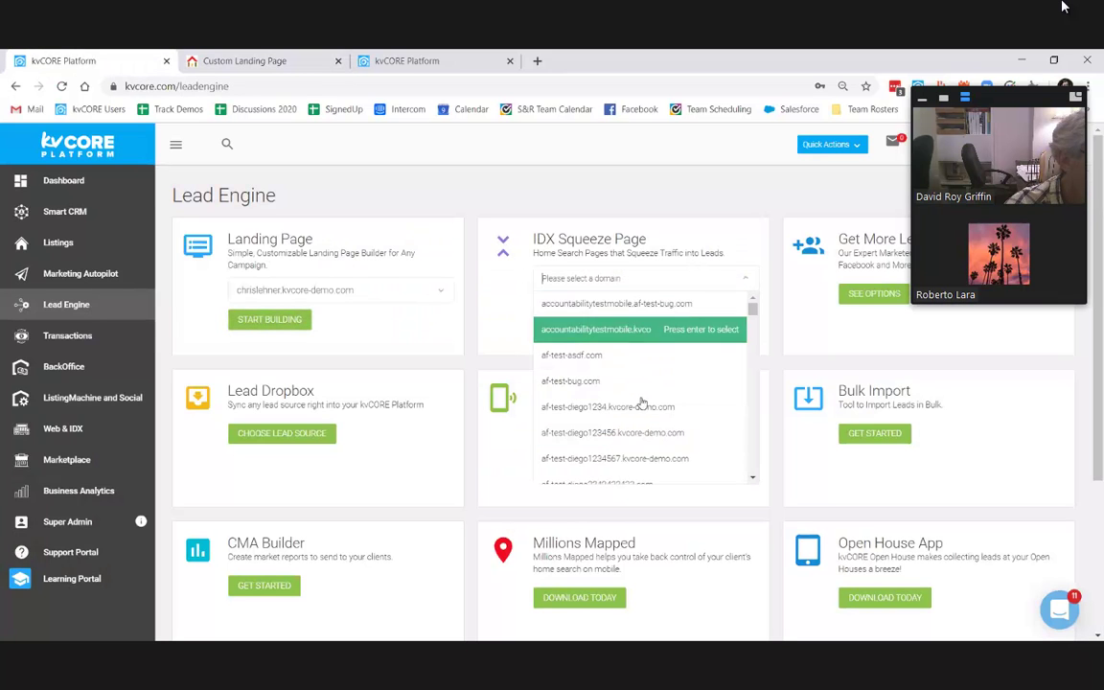
text(cody)
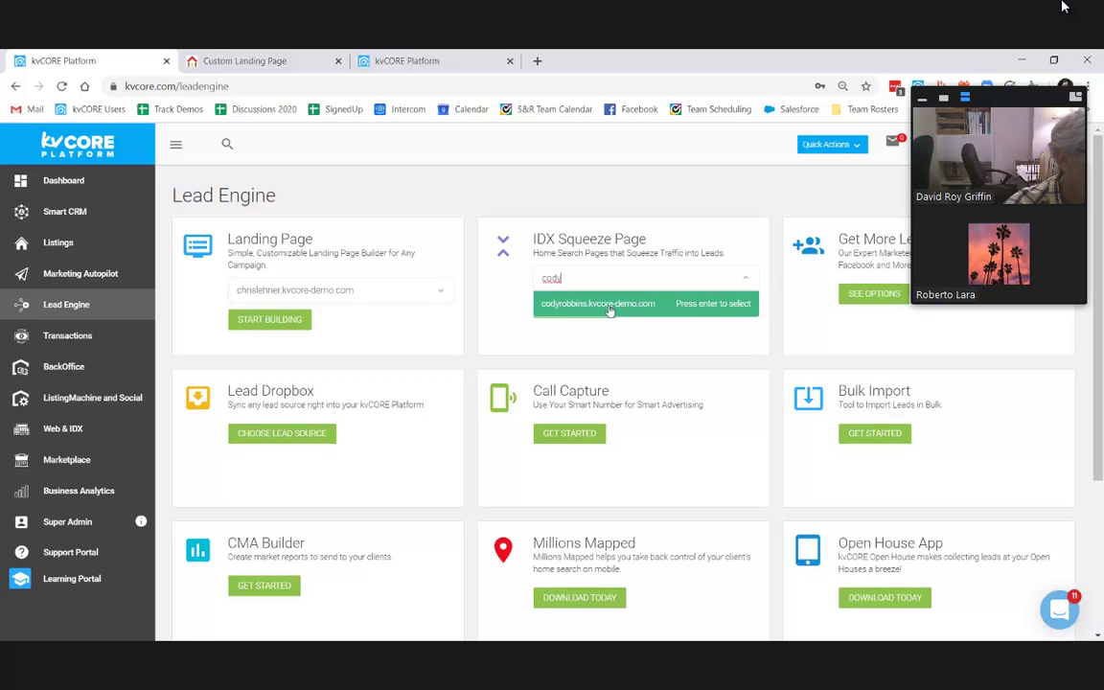
click(580, 303)
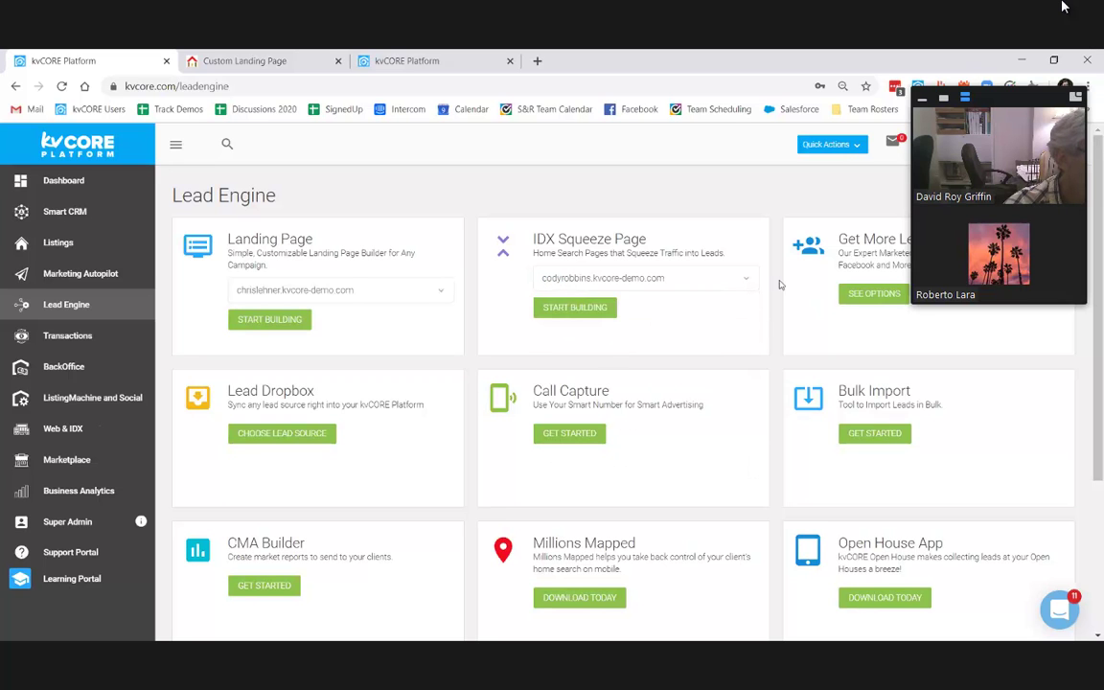
click(579, 311)
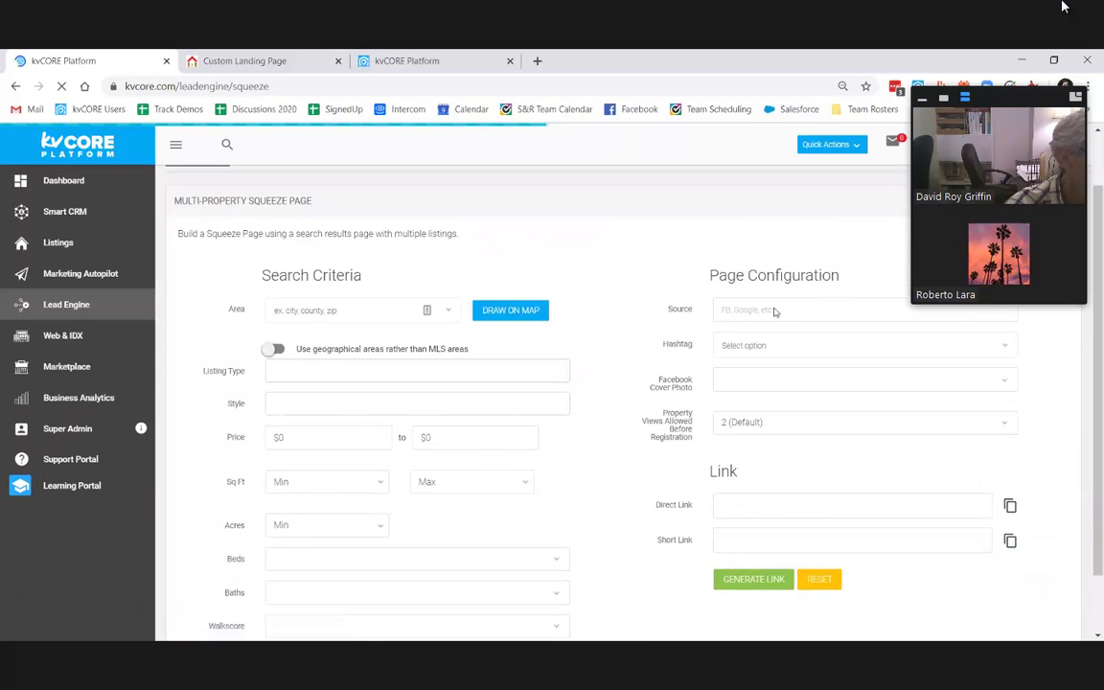
Step: Set the Source to Next Door, add the Nextdoor hashtag and search for bronxville
text(Nesxt)
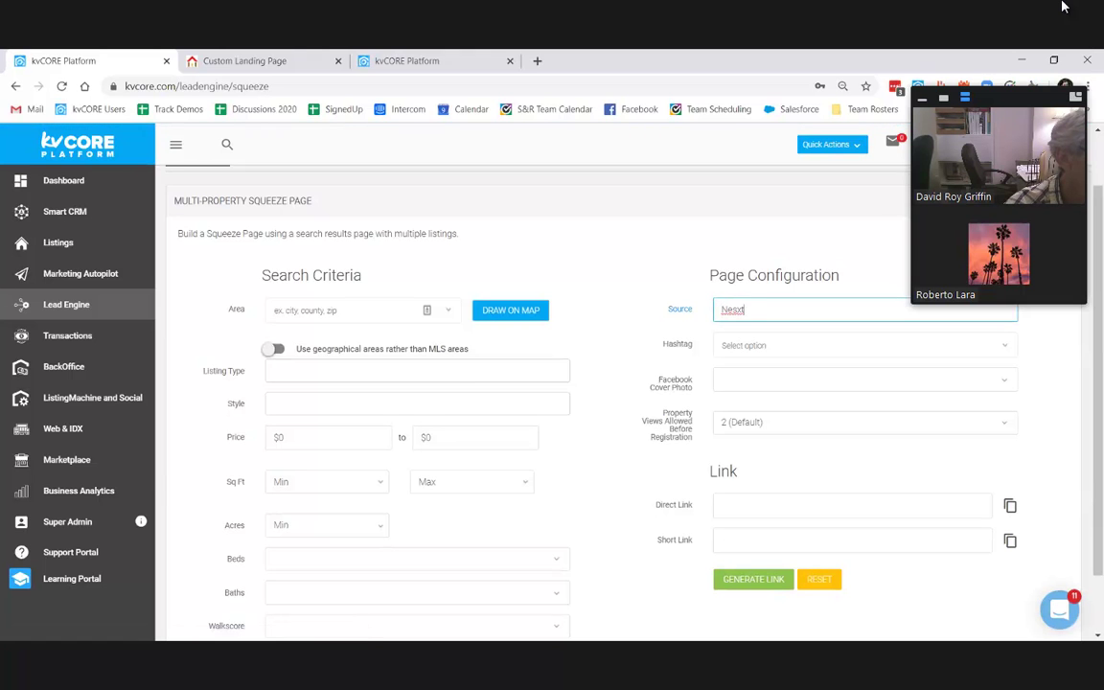
text(to)
text( Door)
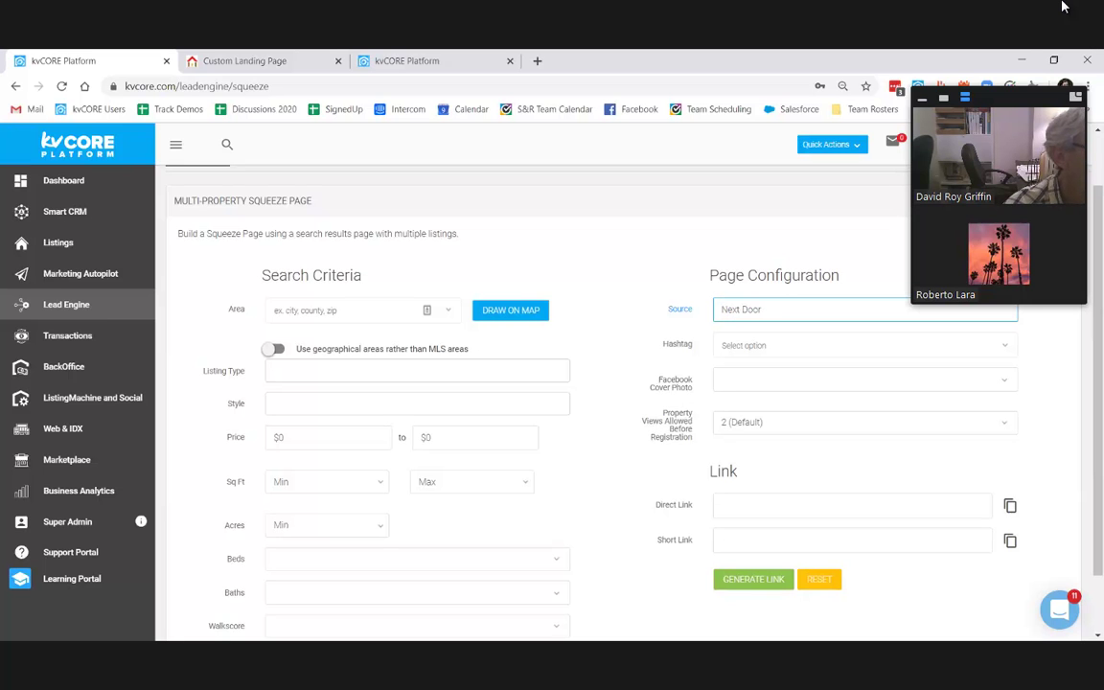
key(Tab)
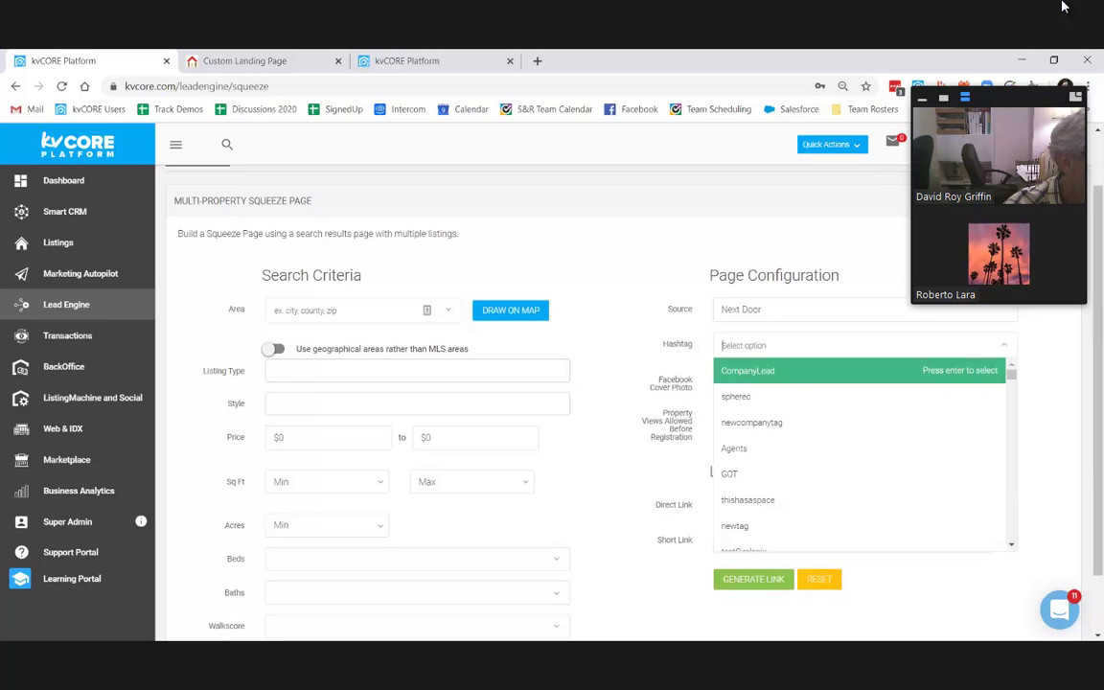
text(Nextd)
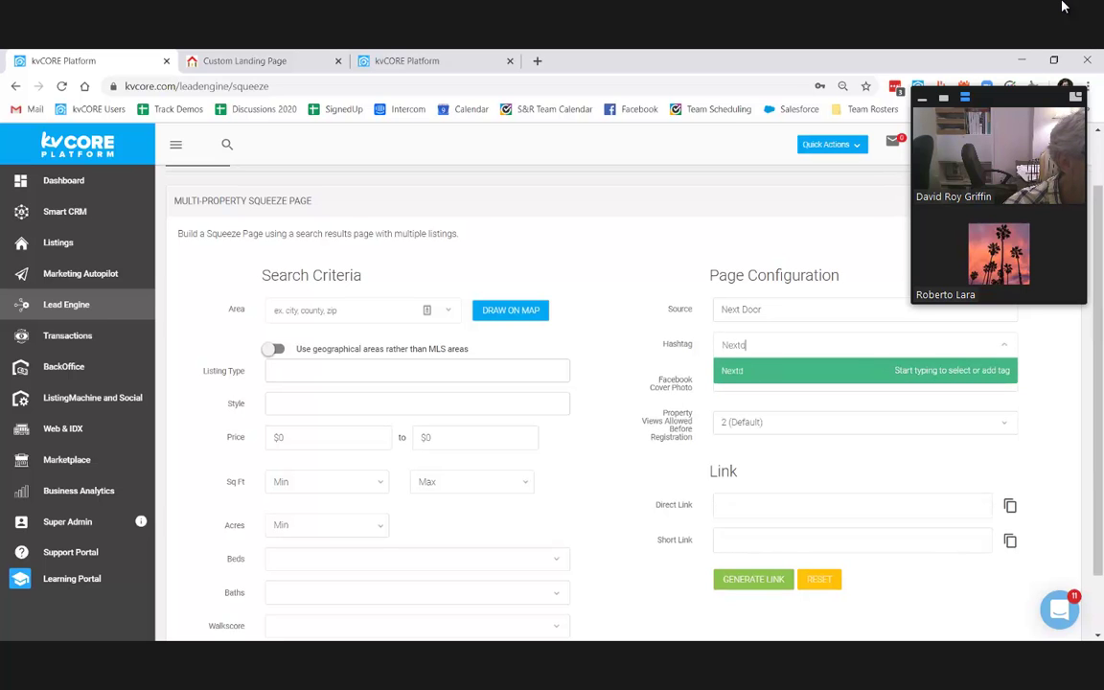
text(oor)
key(Tab)
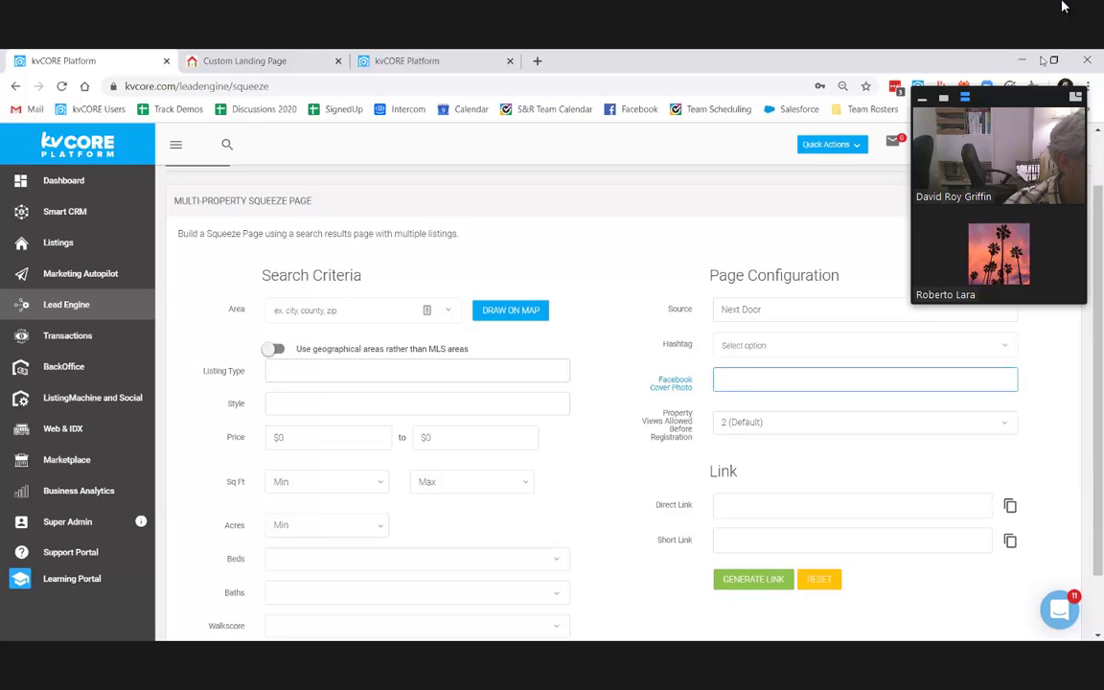
click(781, 343)
text(nextd)
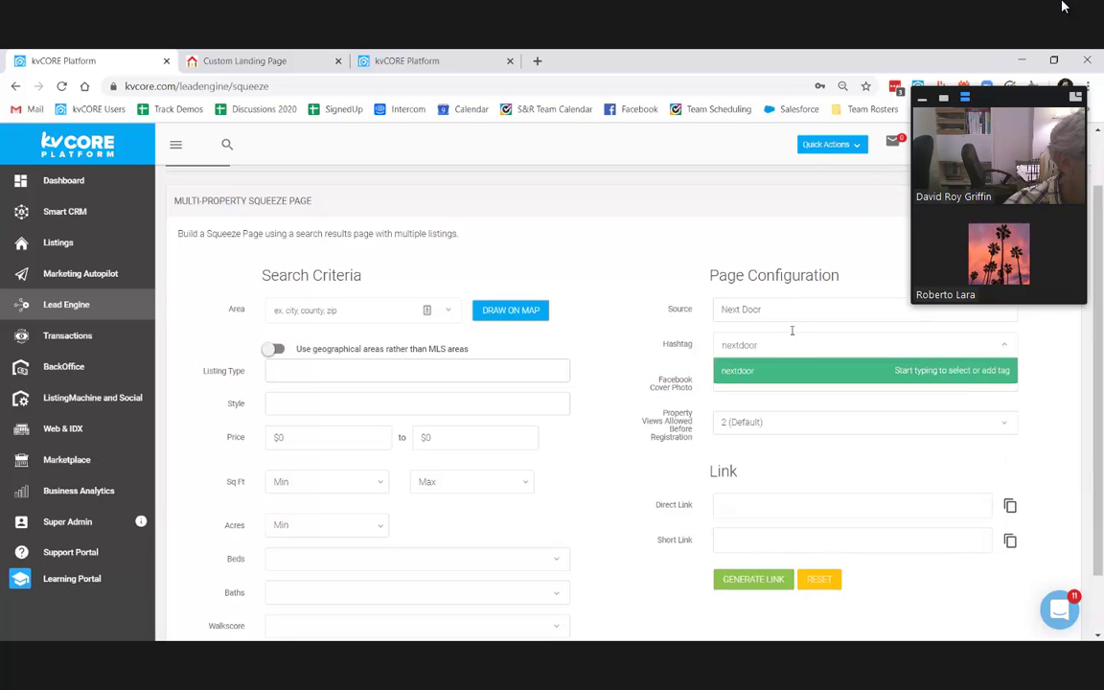
text(oor)
click(801, 375)
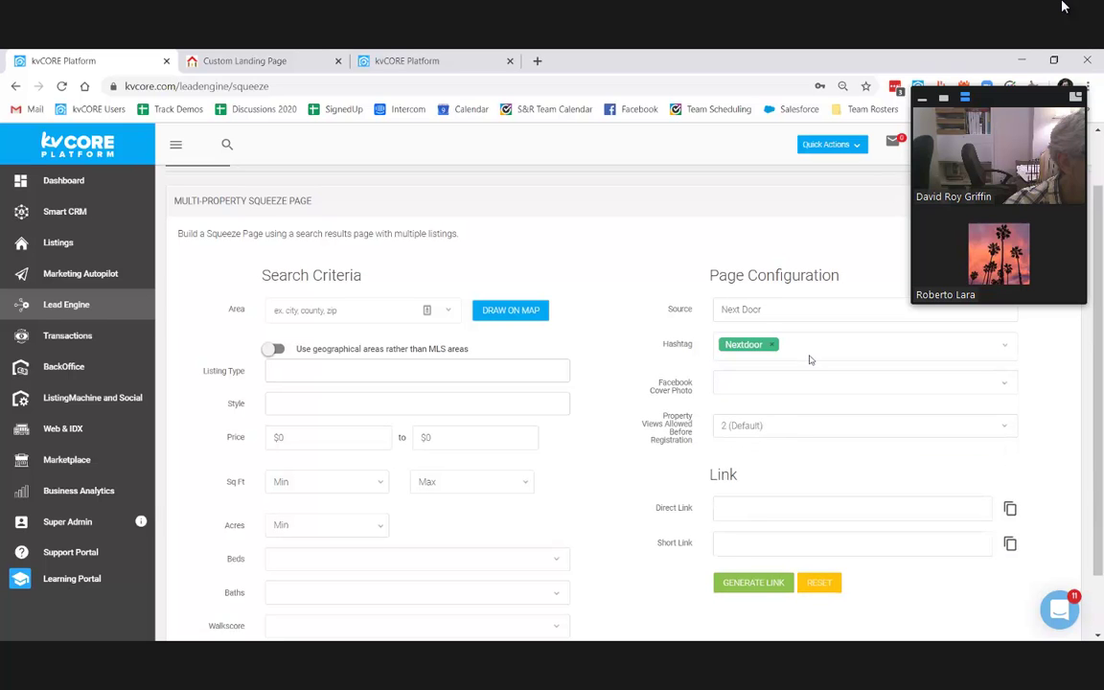
click(810, 356)
text(bronxville)
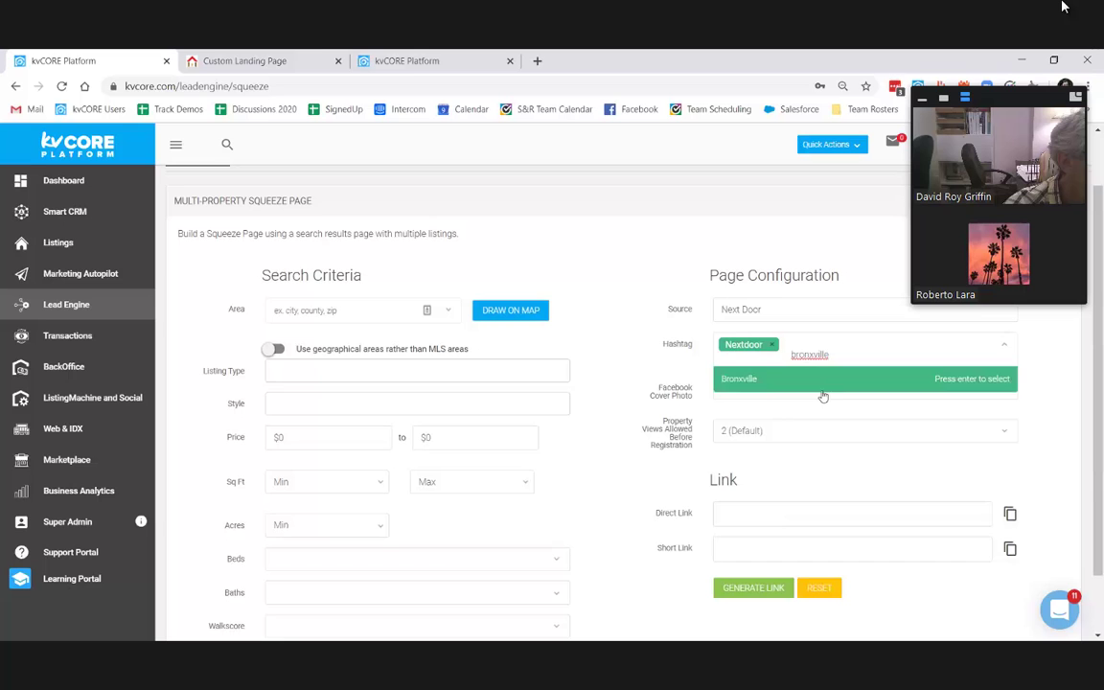
Step: Add the Bronxville hashtag, set the search area to Bronxville and add the Reduced option
click(824, 383)
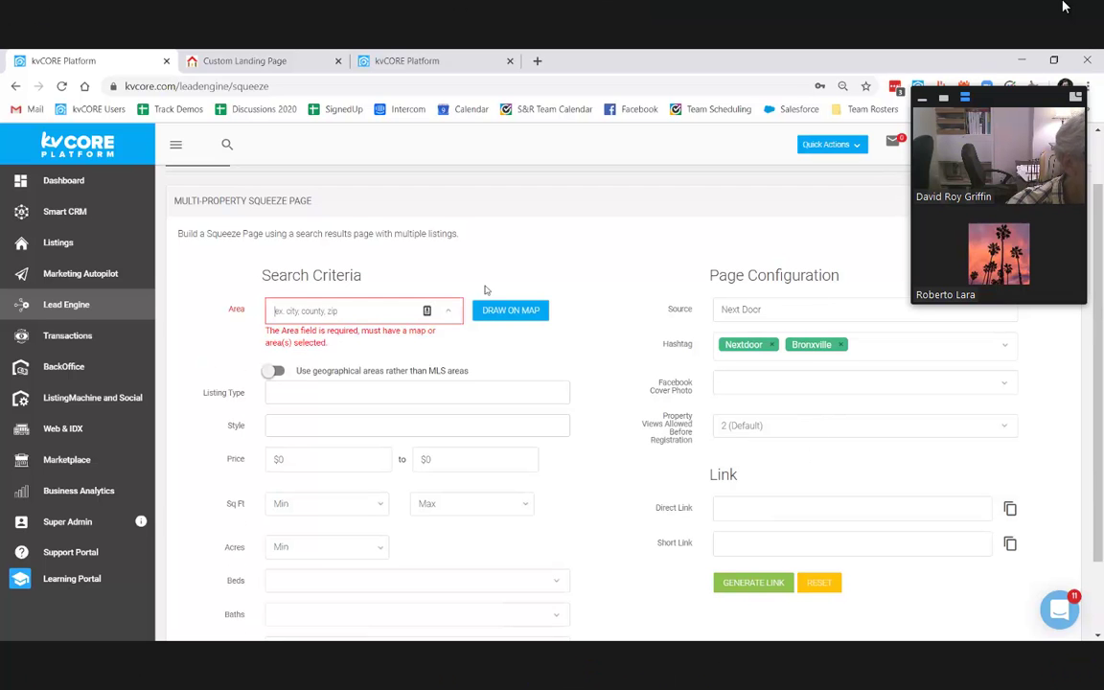
text(Bronxville)
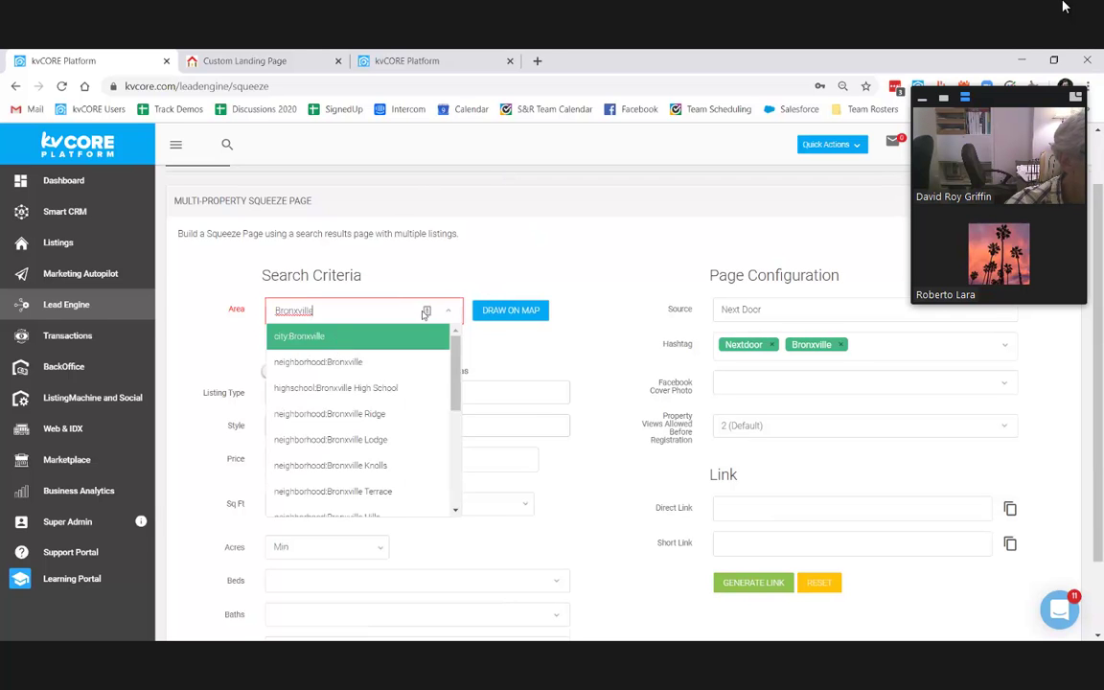
key(Return)
scroll(479, 230, down, 2)
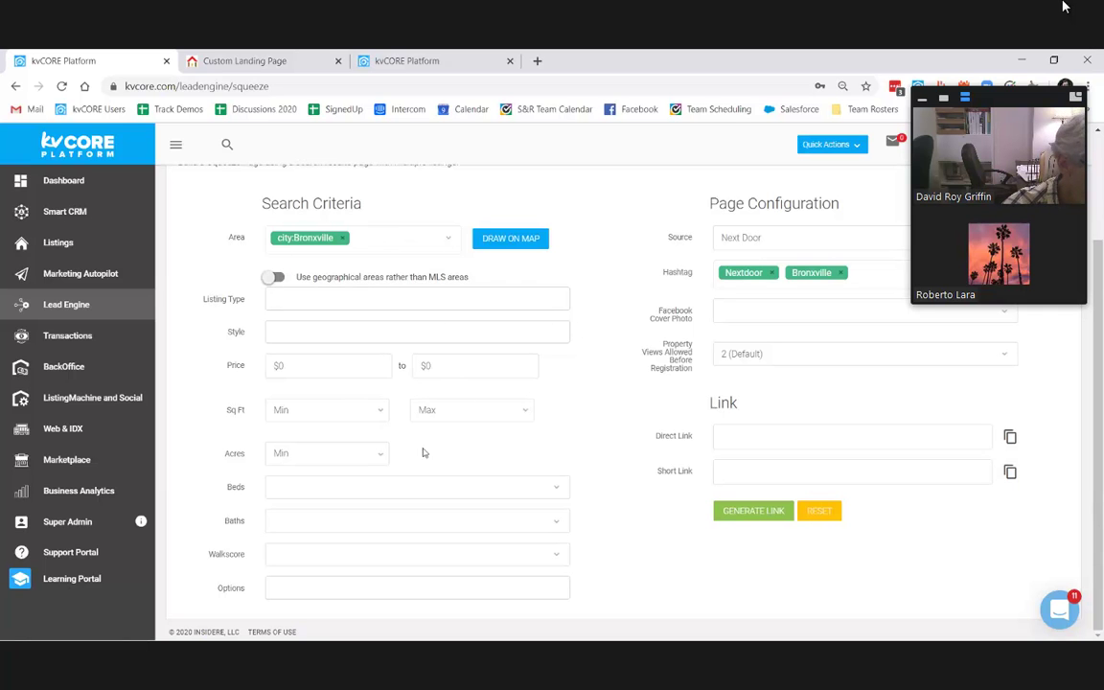
click(357, 360)
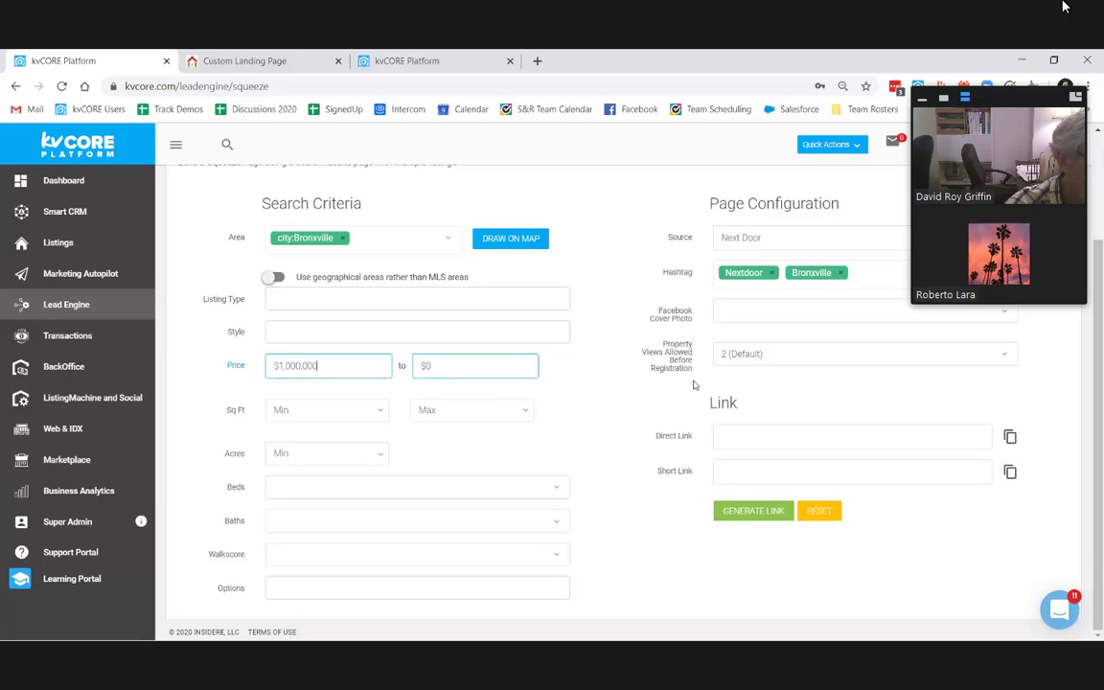
click(288, 589)
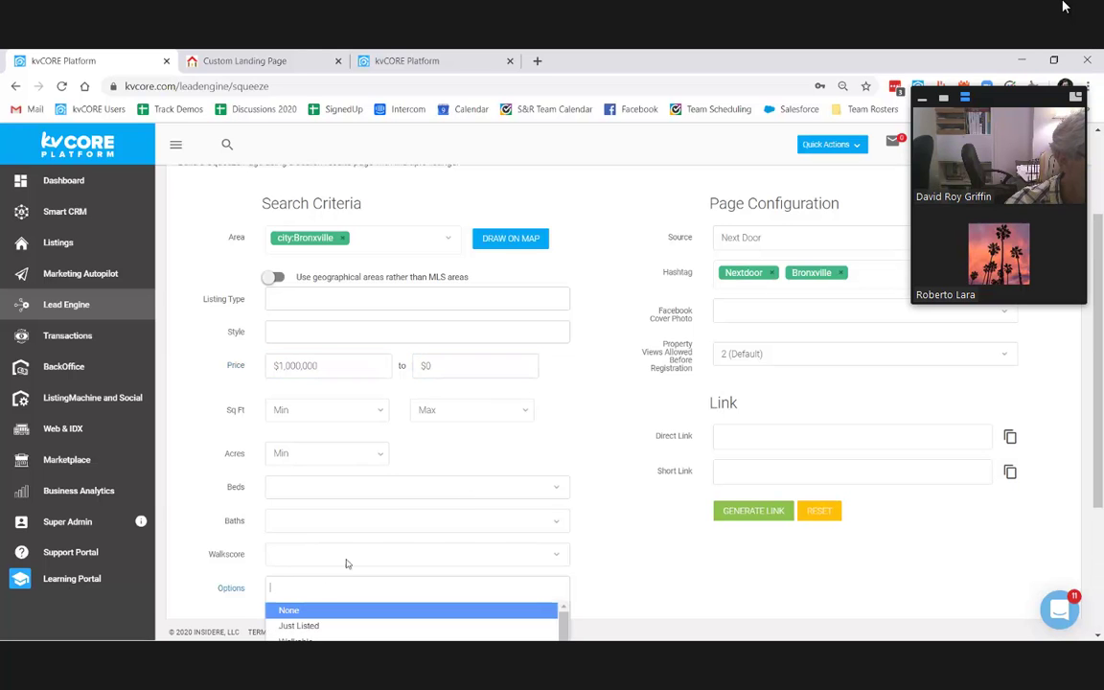
scroll(352, 556, down, 4)
click(334, 618)
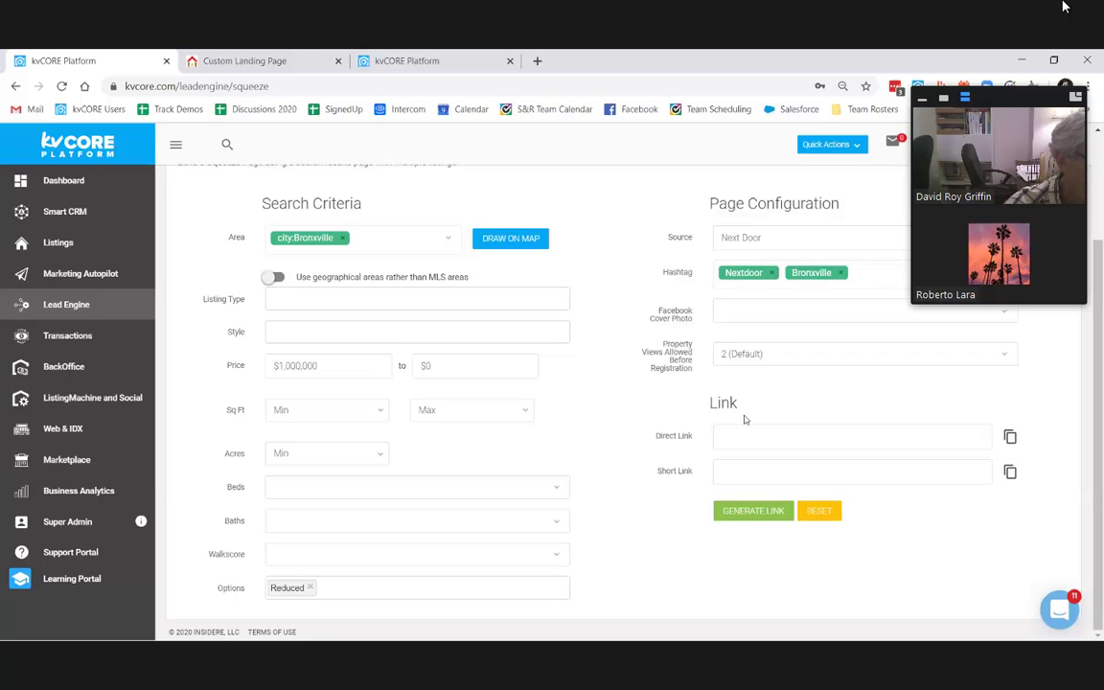
click(752, 510)
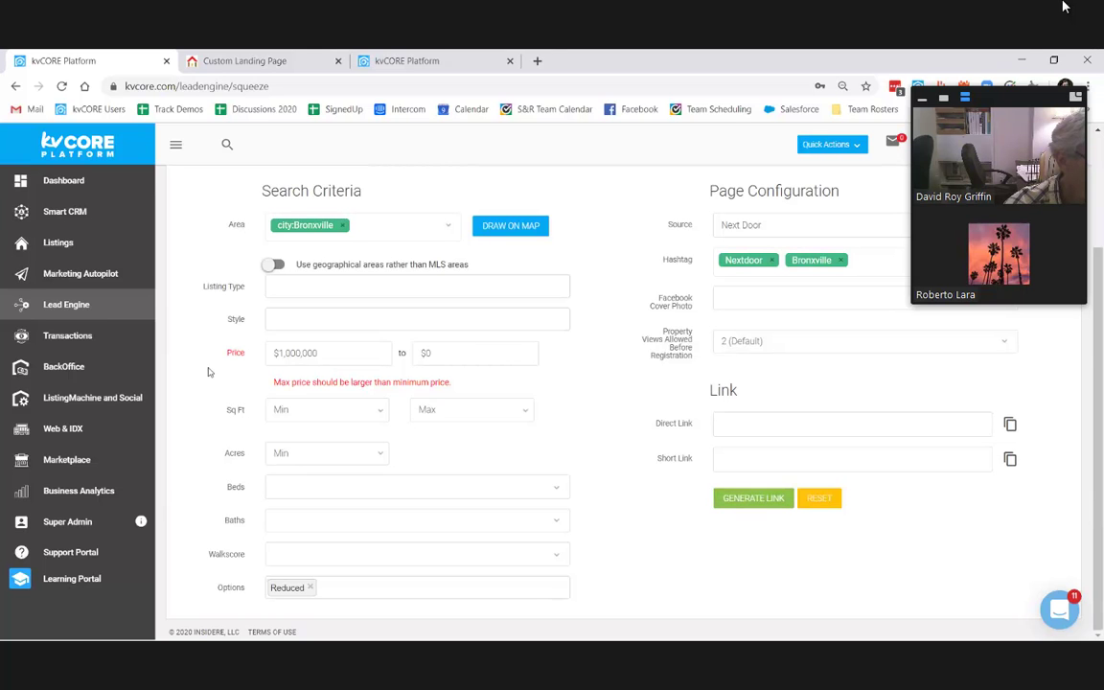
Step: Set maximum price to 10,000,000,000,000, generate the links and copy the direct link
click(254, 362)
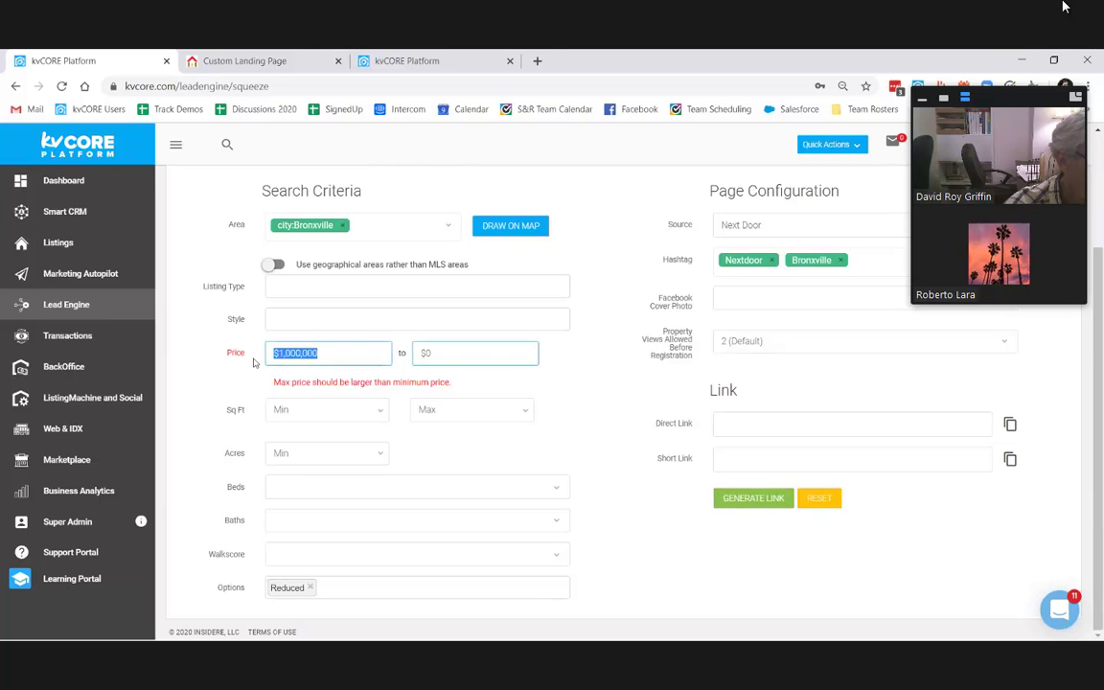
click(447, 351)
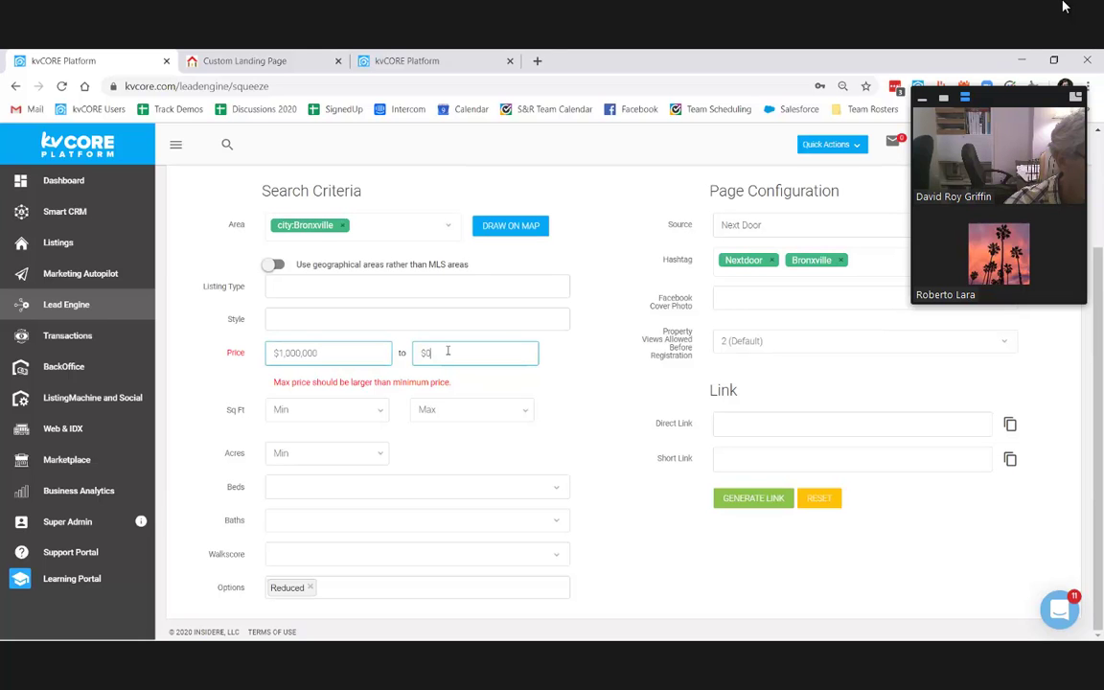
text(10,000,000,000,000)
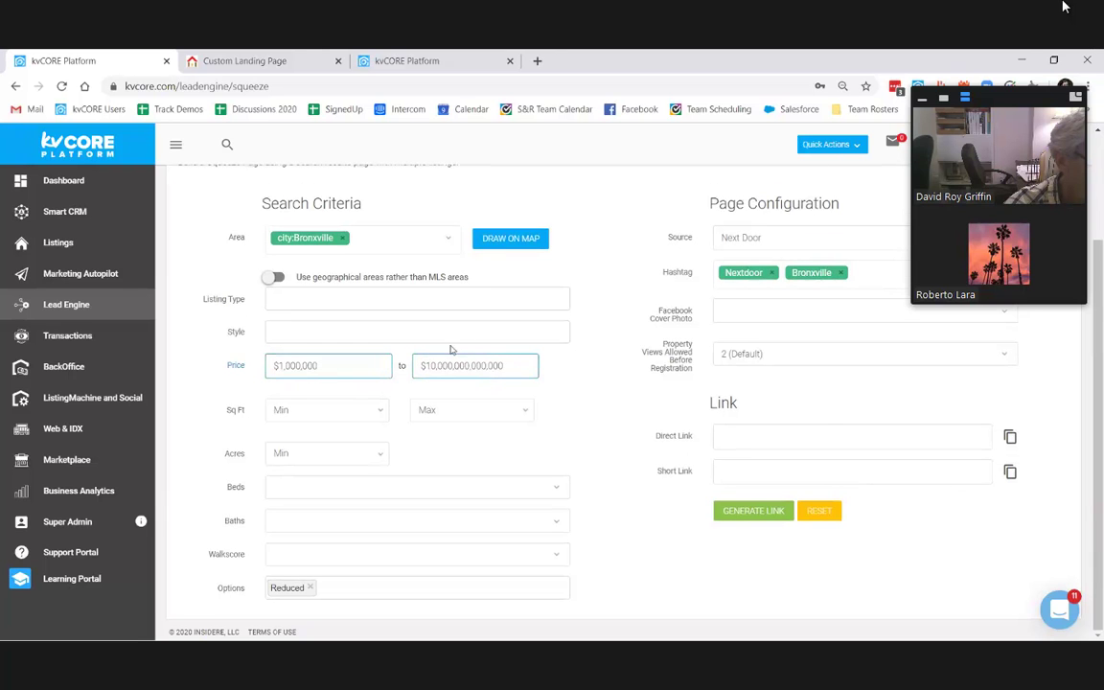
click(771, 512)
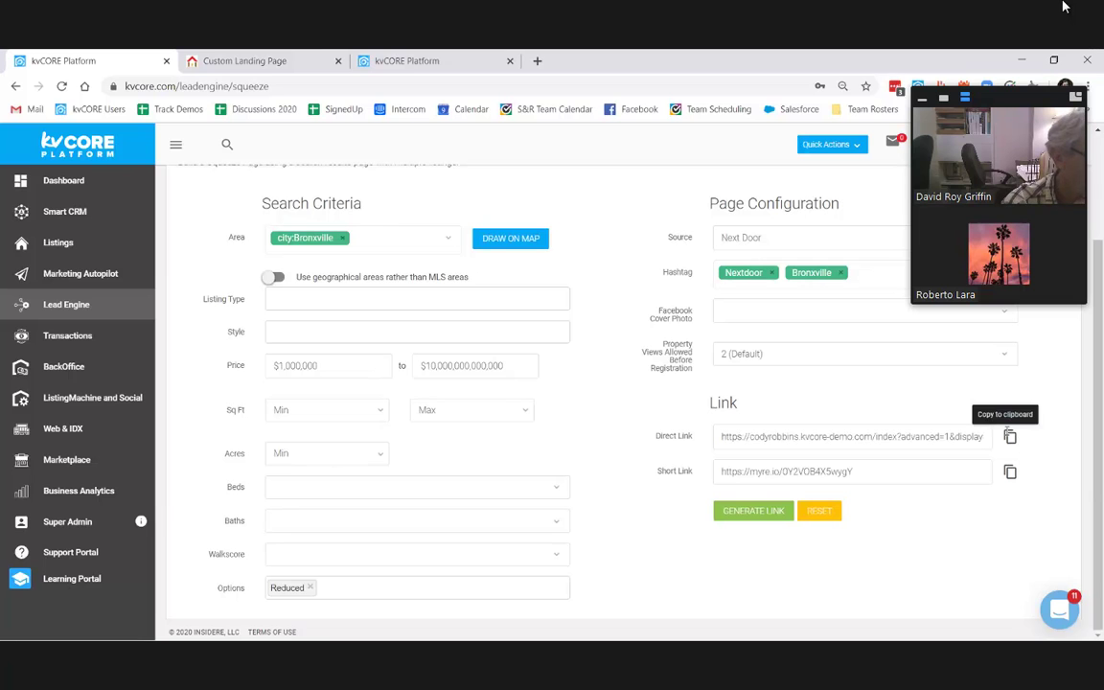
click(1010, 436)
Step: Load the copied direct link in a new browser tab and view the reduced Bronxville listings
key(ctrl+t)
key(ctrl+v)
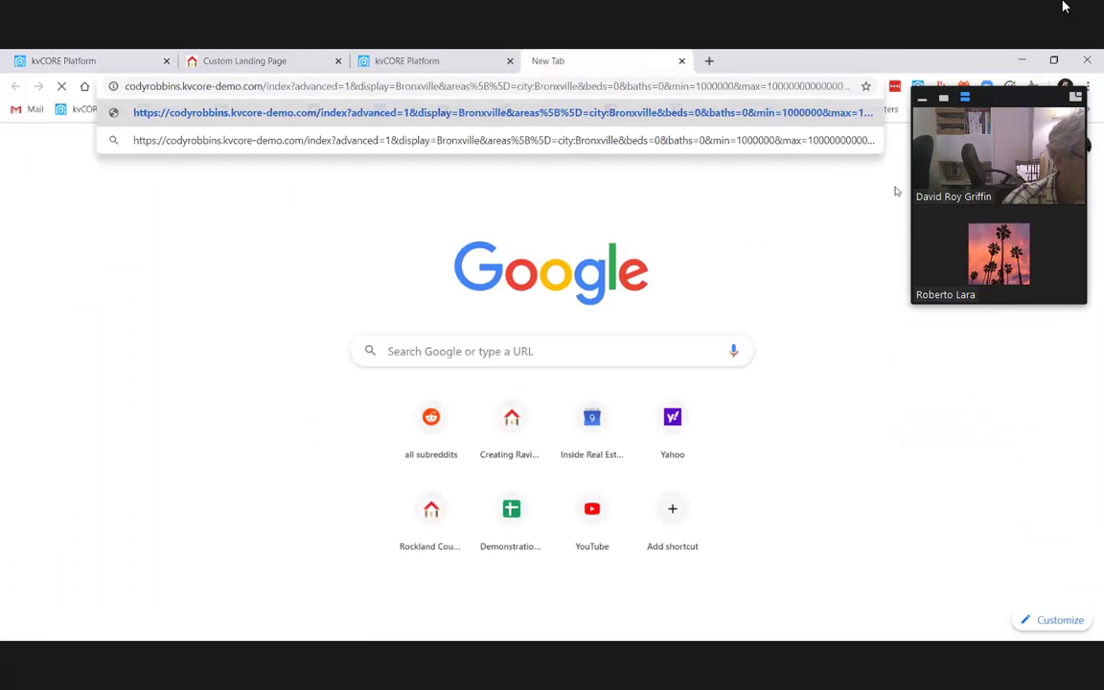
key(Return)
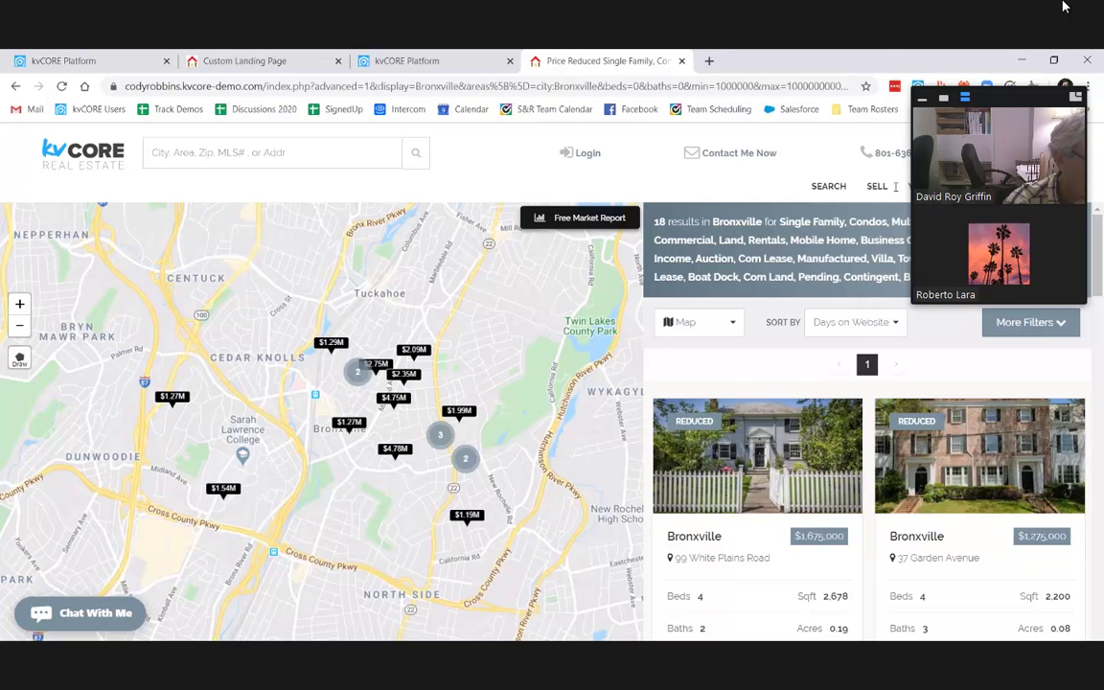
mouse_move(1013, 422)
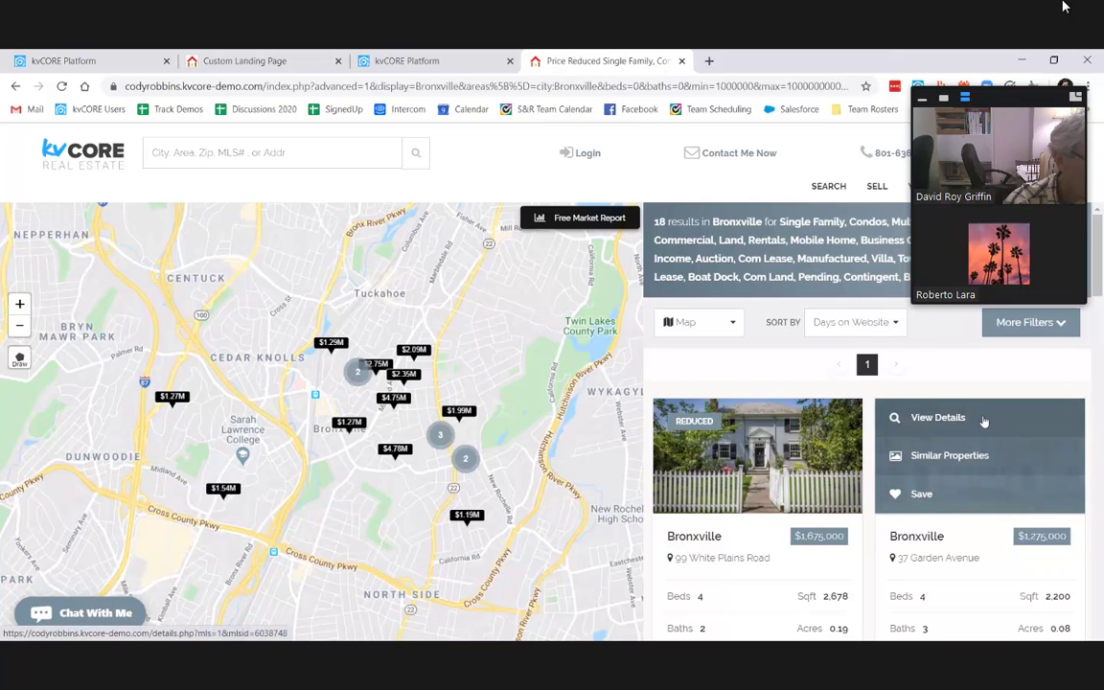
scroll(822, 396, down, 3)
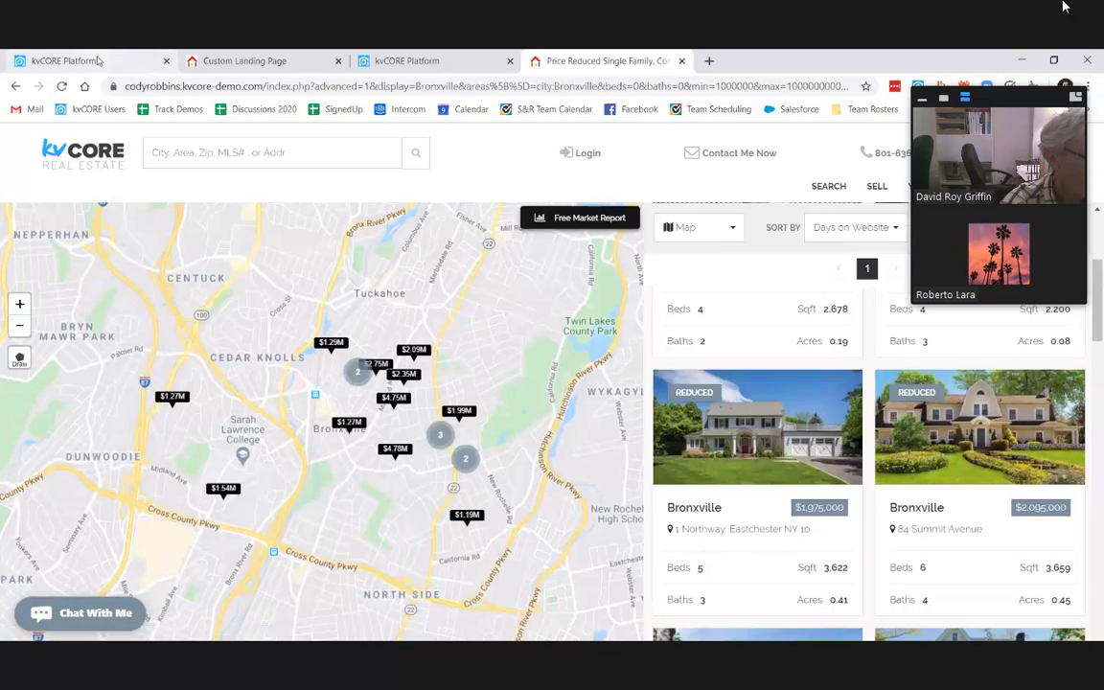
click(63, 61)
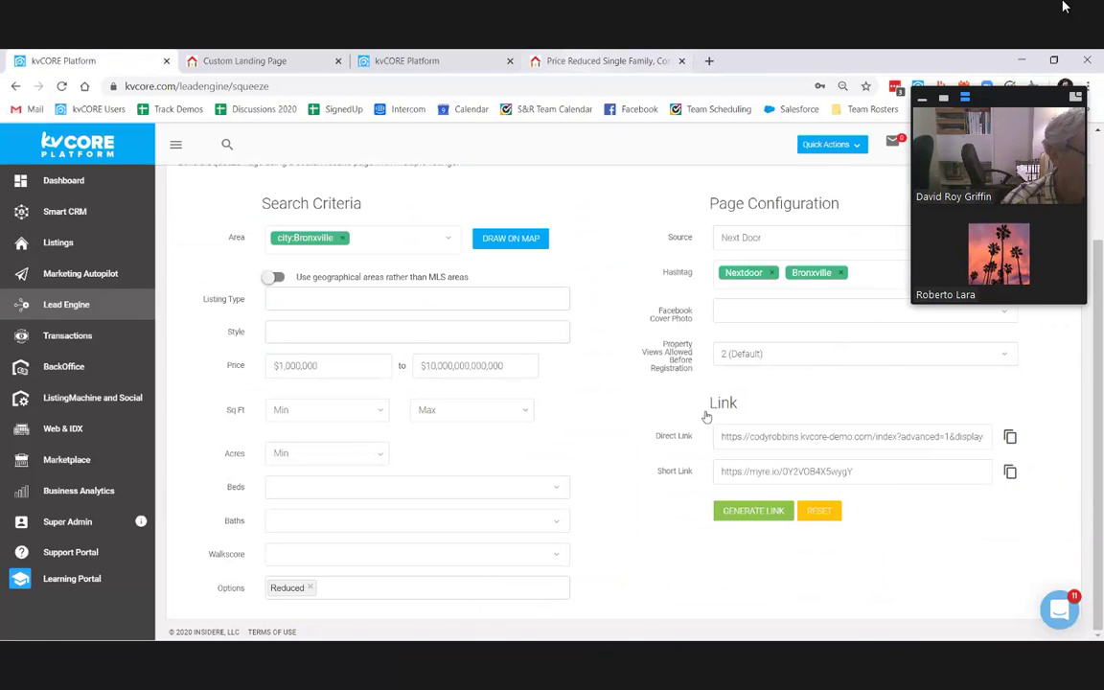
click(575, 61)
mouse_move(714, 394)
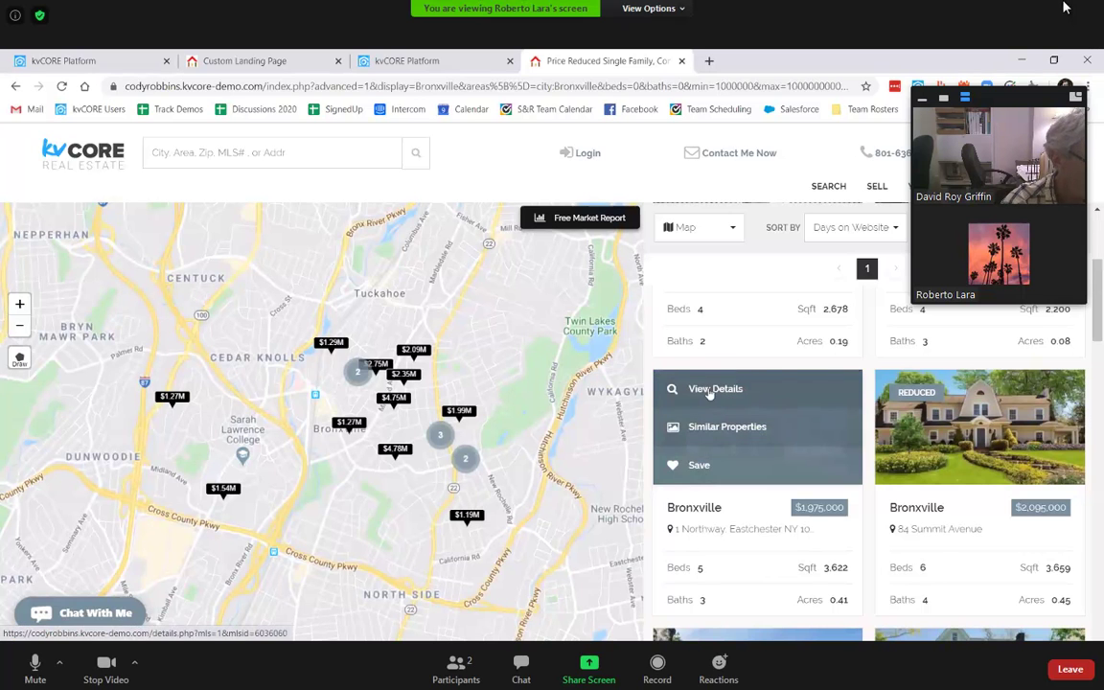
click(710, 390)
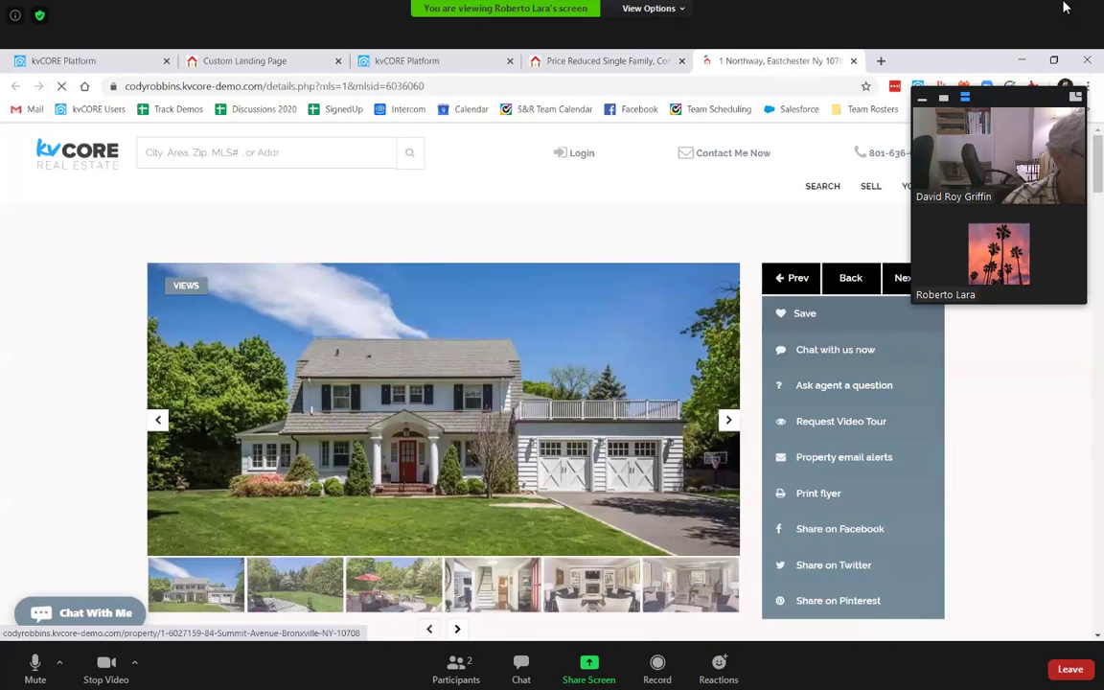
scroll(700, 366, down, 1)
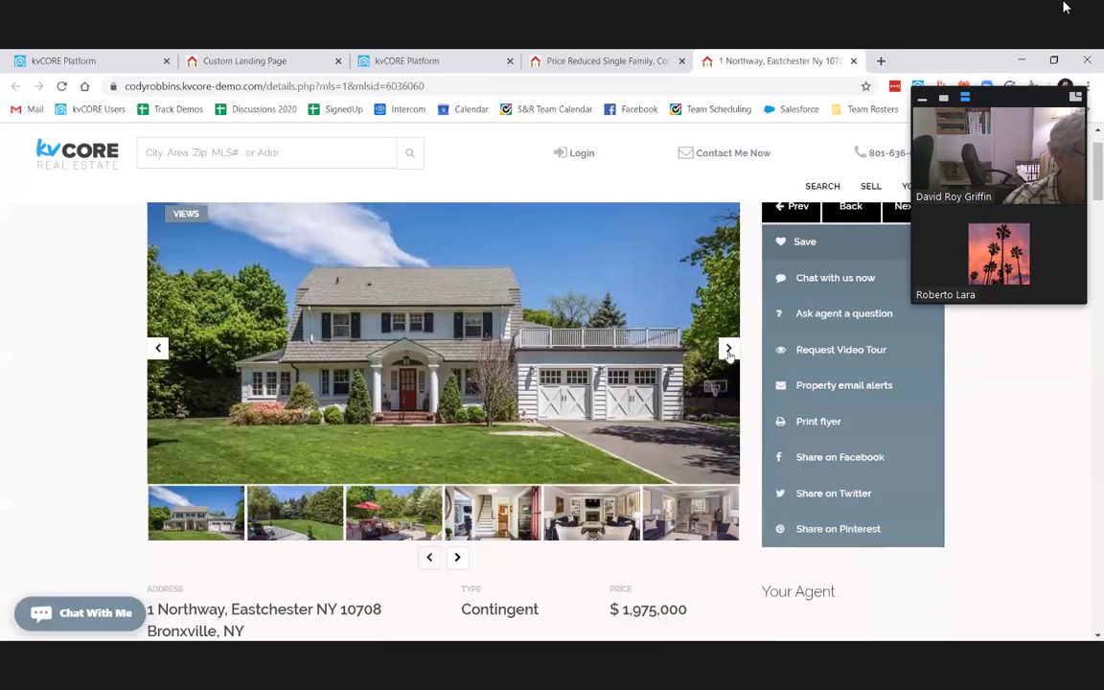
click(728, 349)
click(729, 350)
click(728, 349)
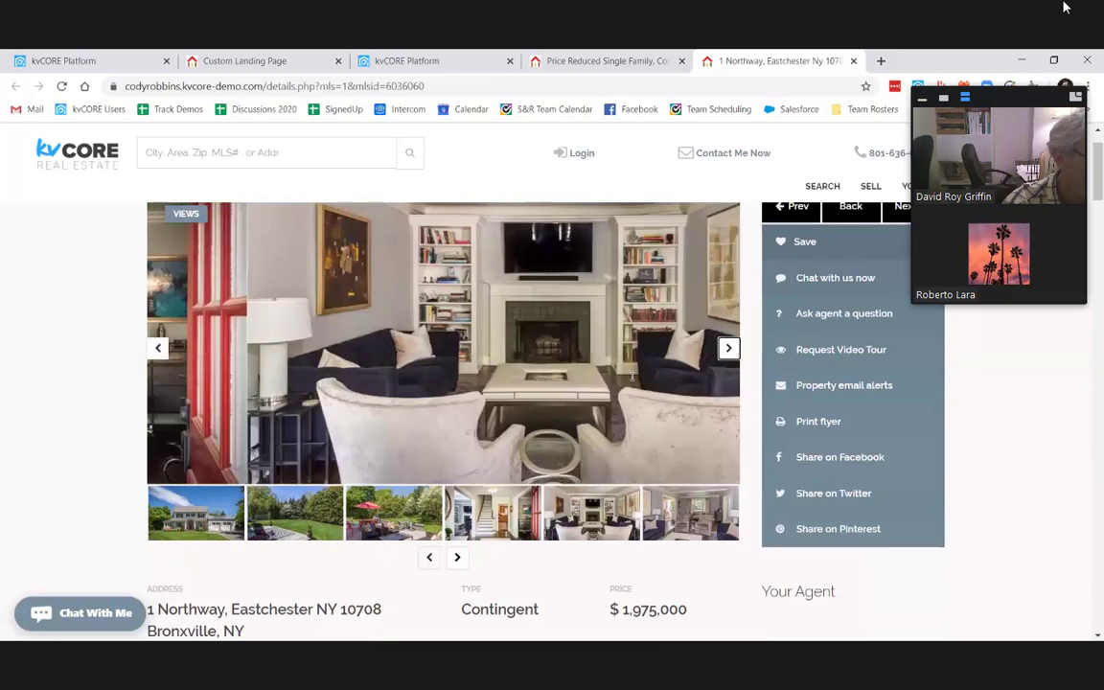
scroll(631, 379, down, 12)
scroll(629, 380, down, 15)
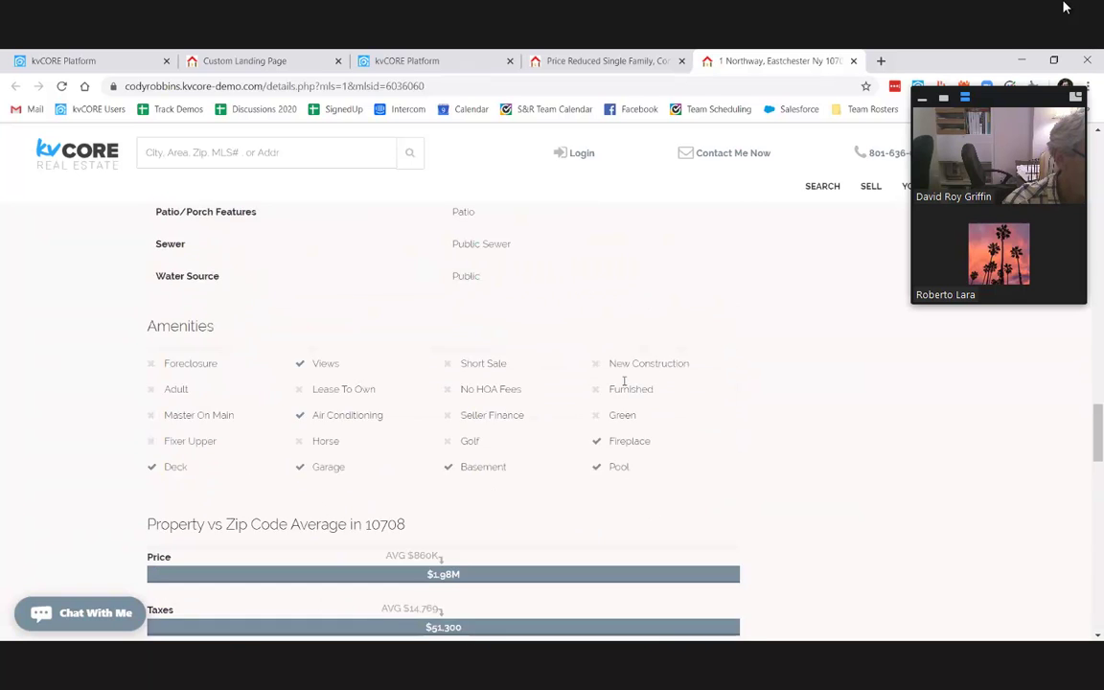
scroll(624, 381, down, 10)
scroll(624, 382, down, 3)
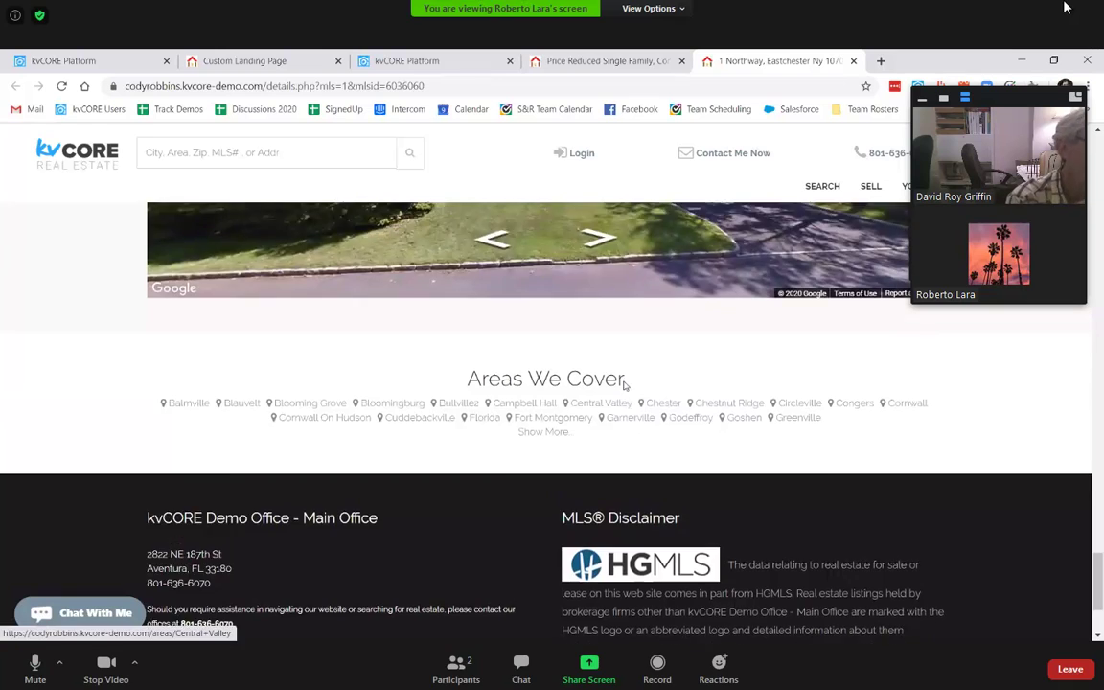
scroll(624, 387, up, 3)
drag(697, 376, 137, 381)
scroll(1089, 407, up, 5)
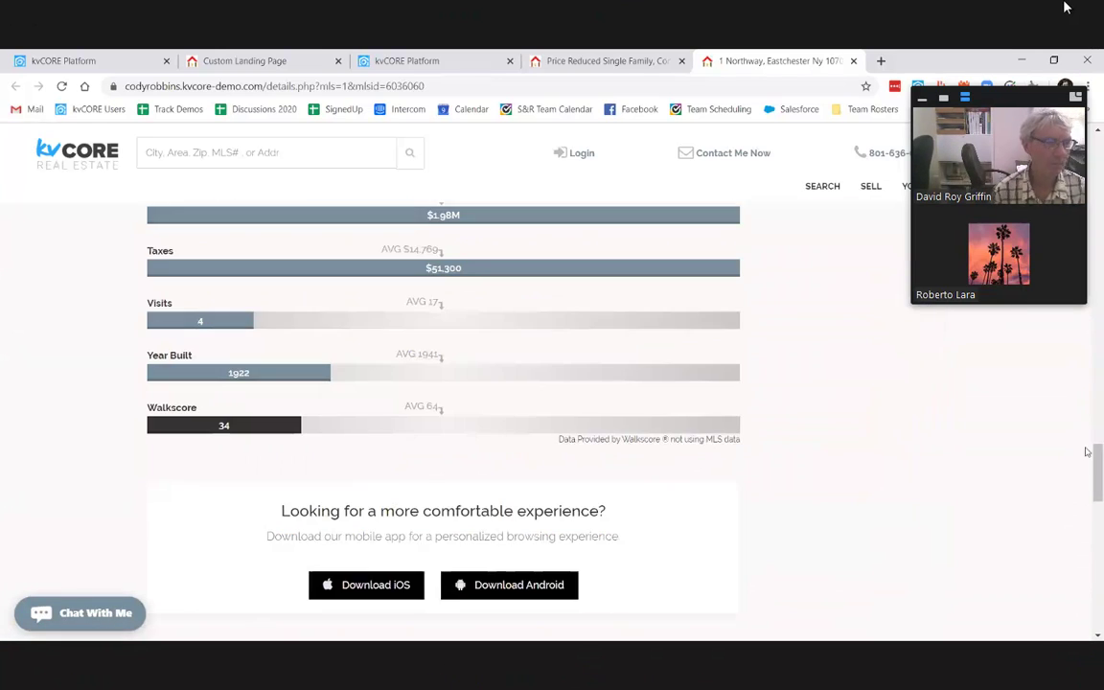
scroll(1082, 412, up, 8)
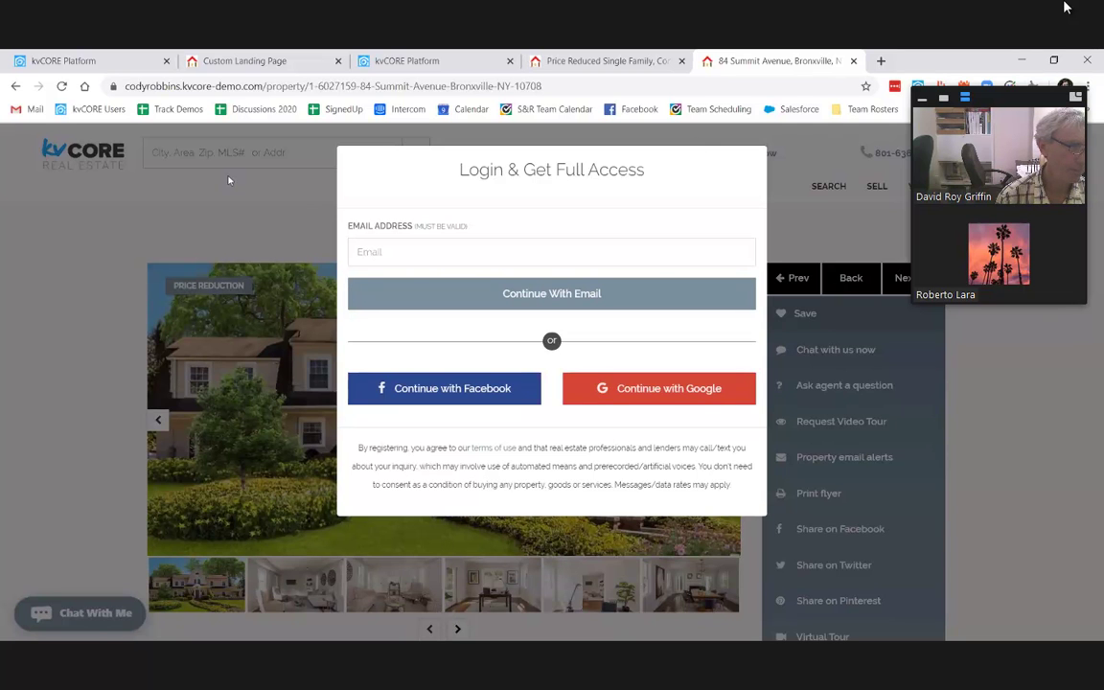
key(ctrl+1)
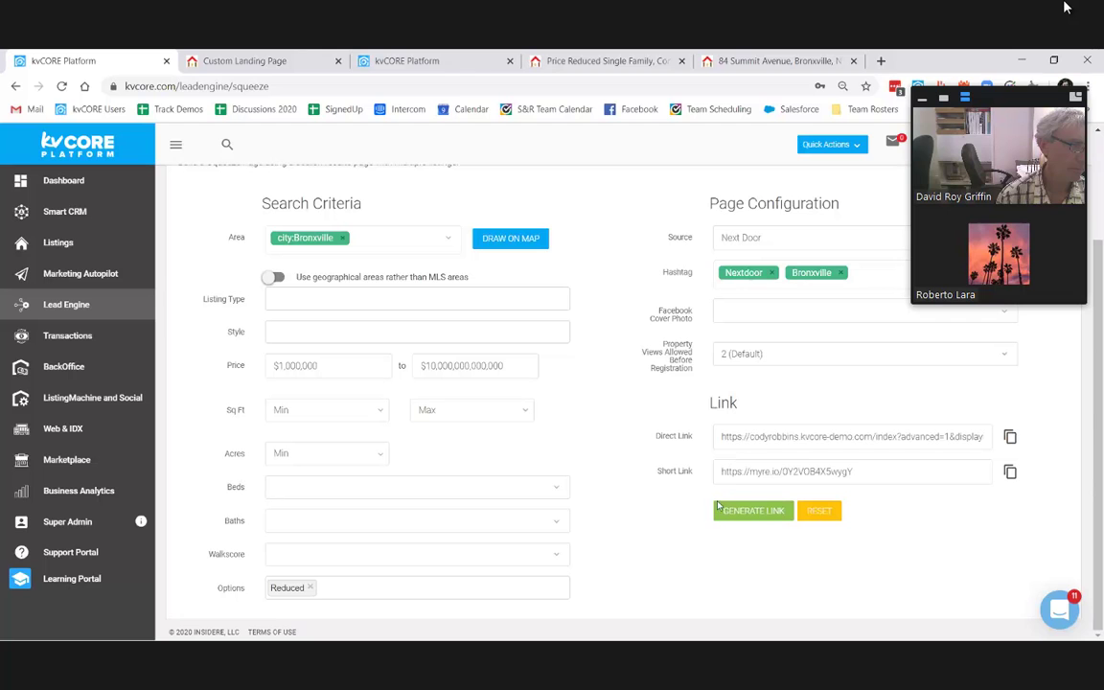
Step: Select the short link, then back on Lead Engine look over the Call Capture card
click(858, 470)
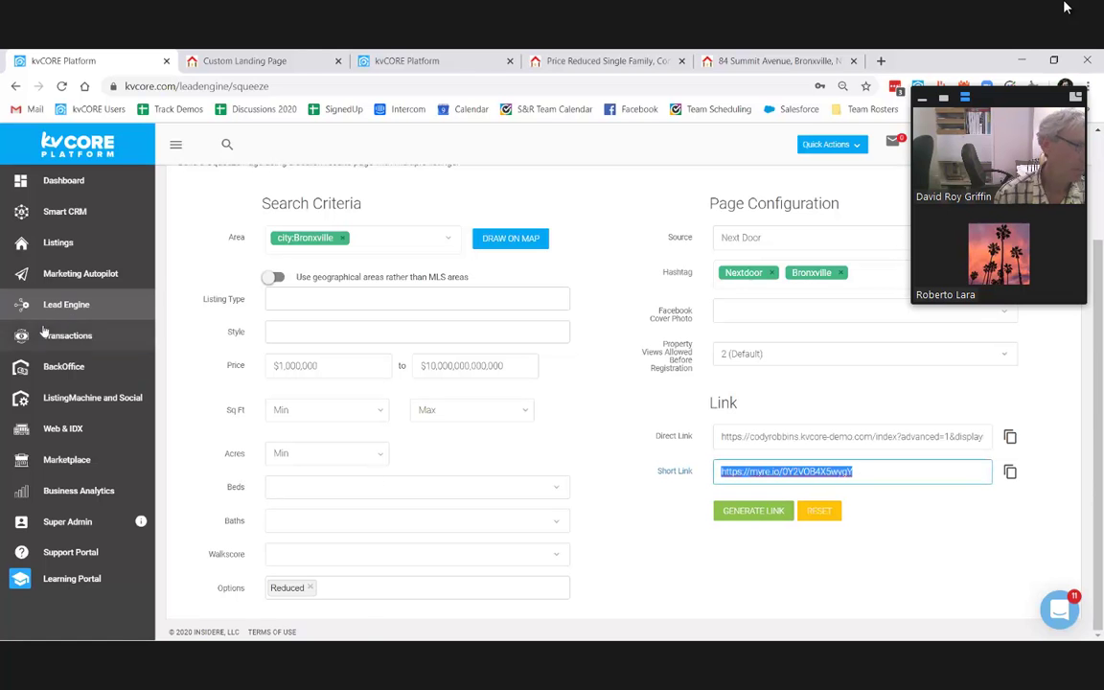
click(39, 304)
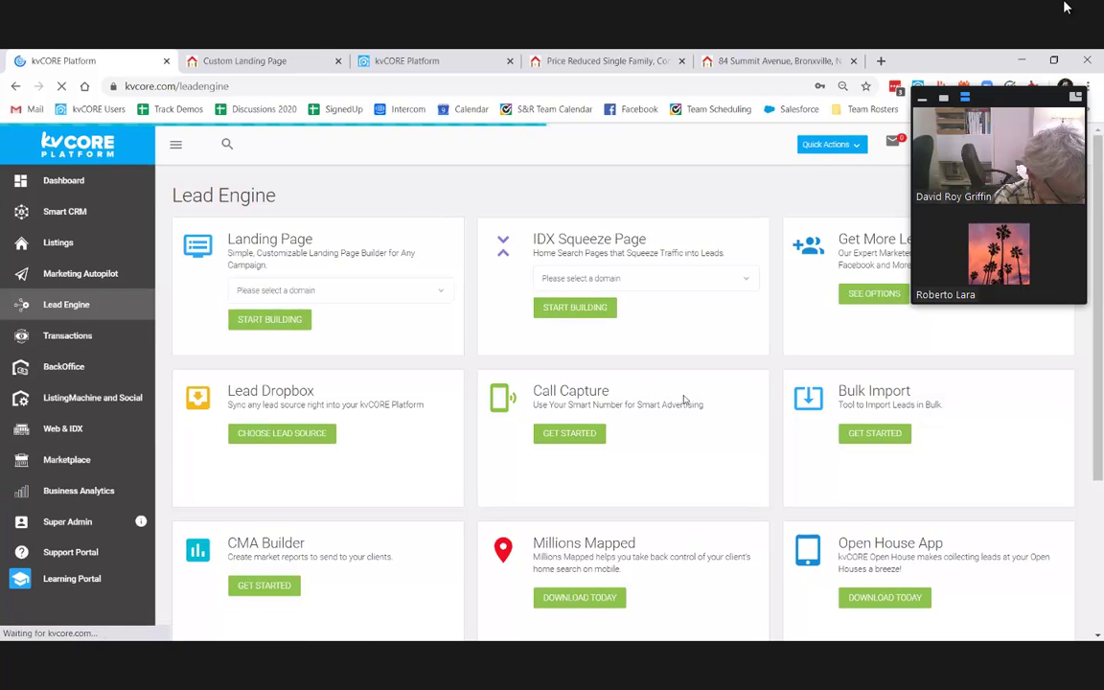
triple_click(670, 424)
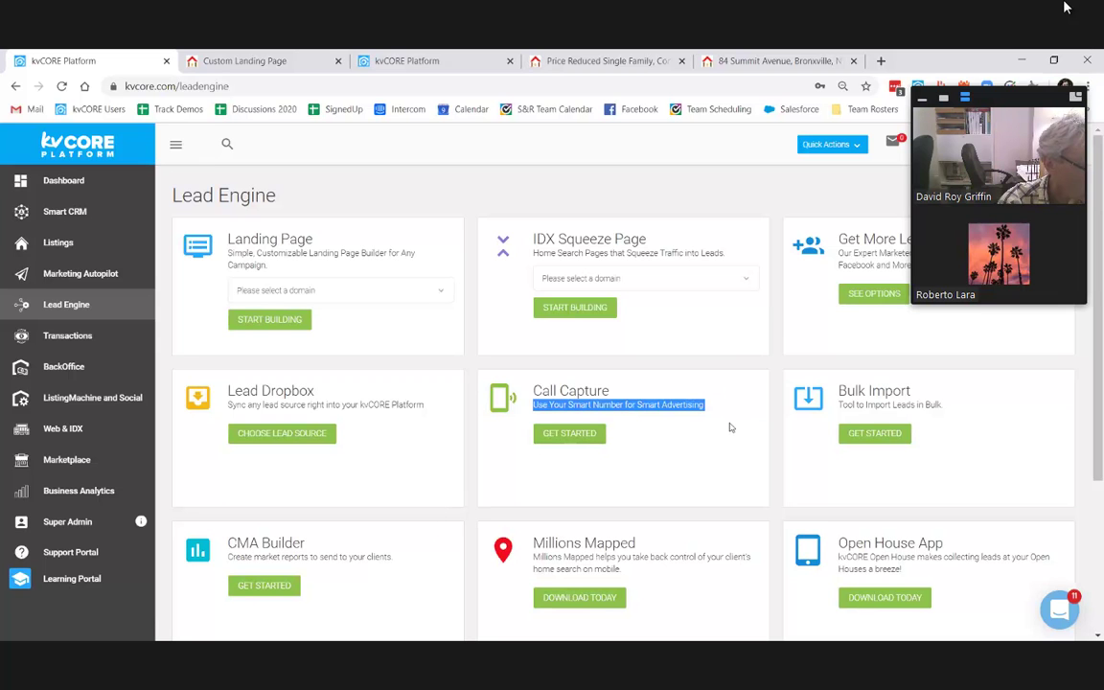
drag(539, 391, 660, 450)
click(499, 488)
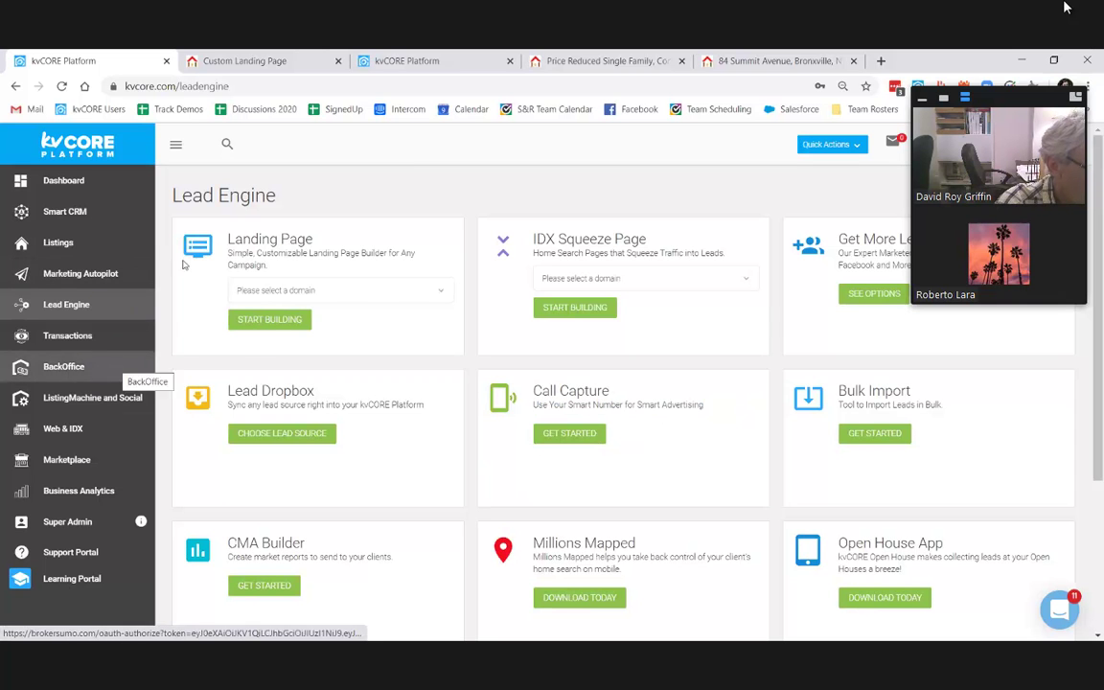
Step: Search 'cody' in the IDX Squeeze Page domains, pick the demo domain and start building
click(640, 278)
scroll(643, 211, down, 3)
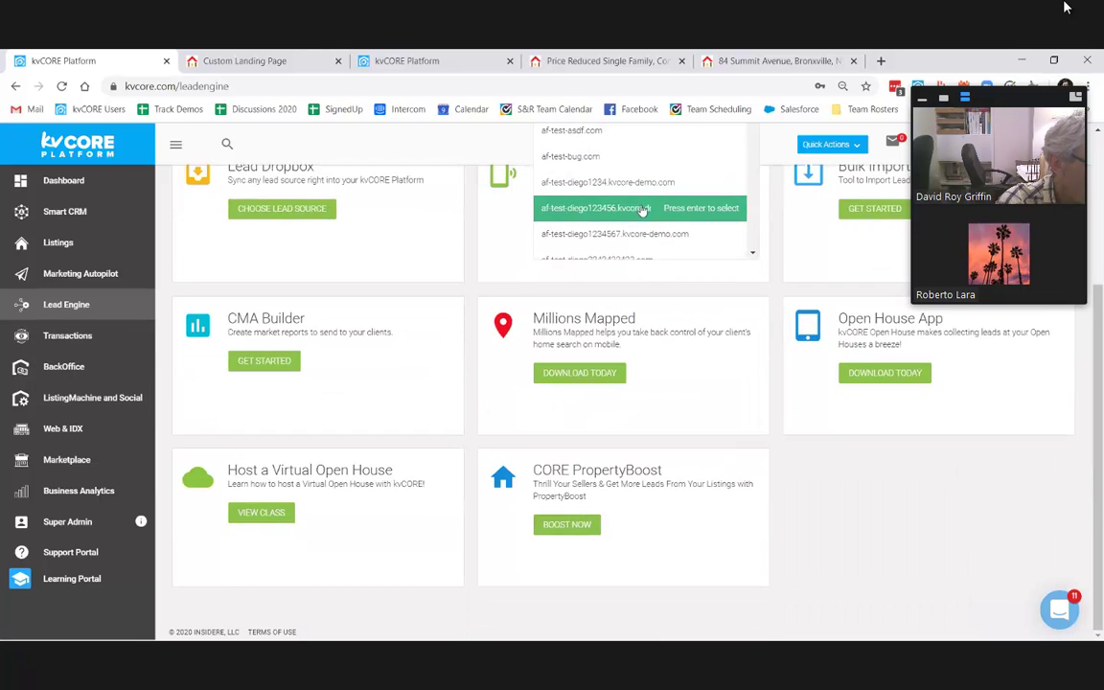
scroll(623, 230, up, 3)
scroll(604, 335, down, 5)
scroll(591, 340, down, 5)
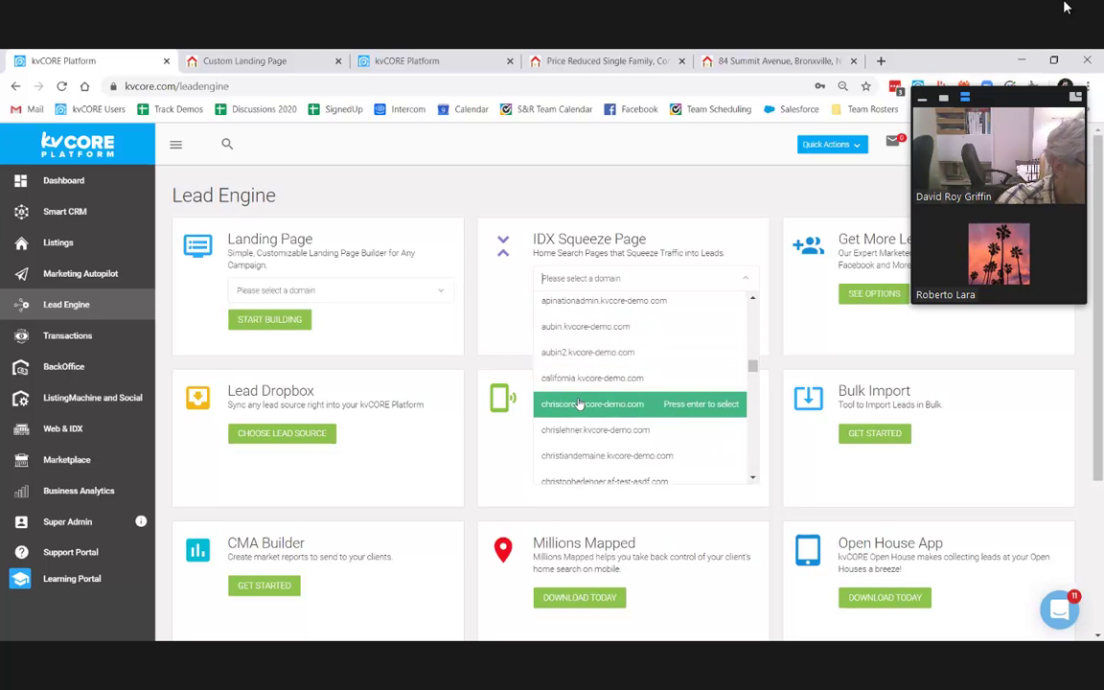
text(cody)
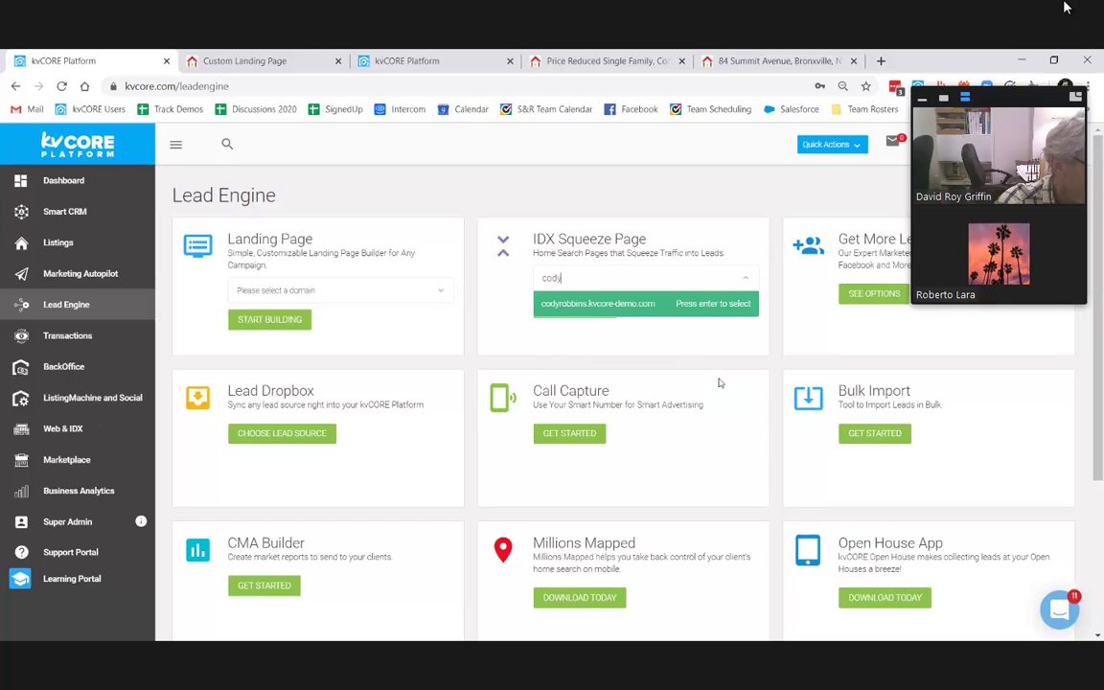
click(657, 303)
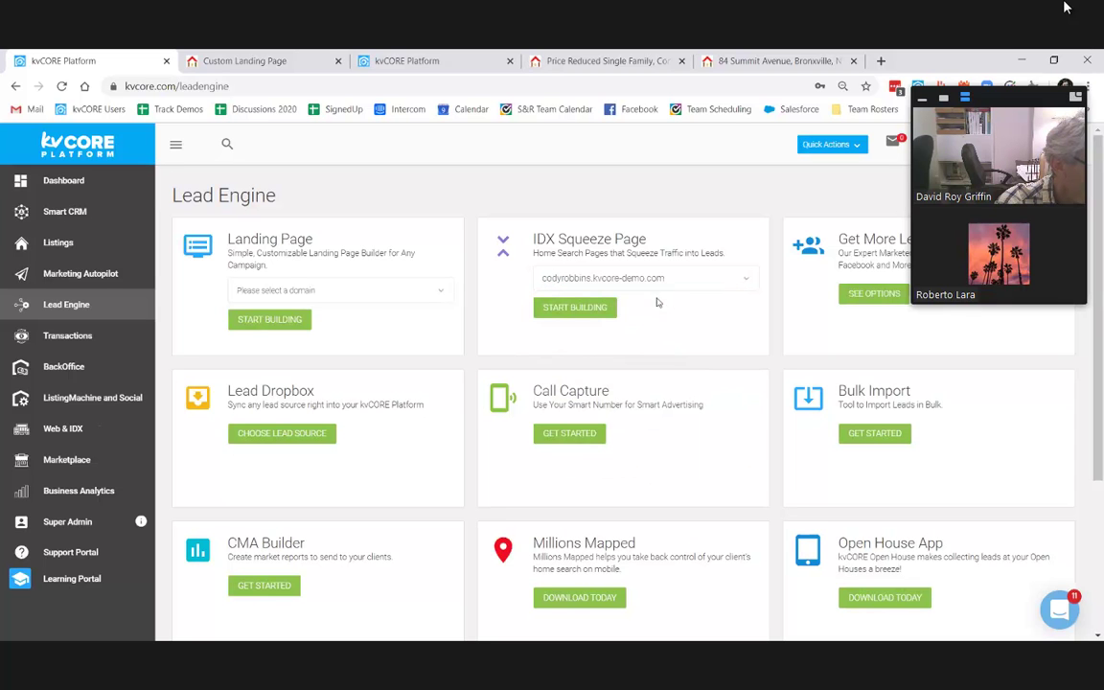
click(575, 309)
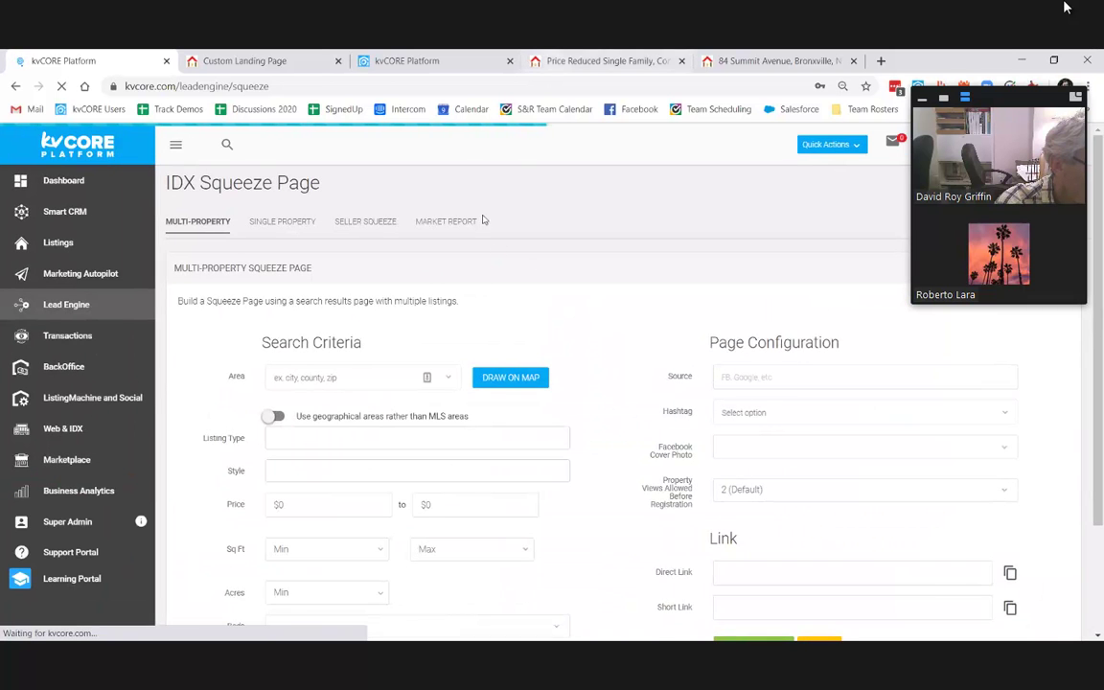
scroll(585, 316, down, 1)
scroll(803, 293, up, 1)
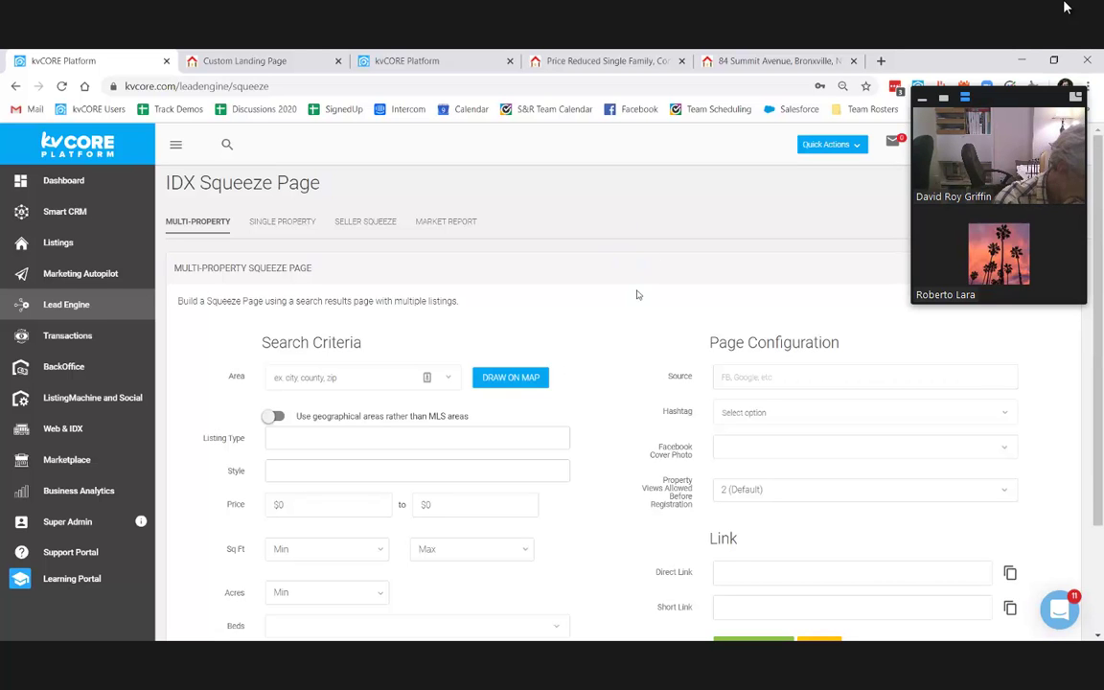
click(295, 219)
click(376, 223)
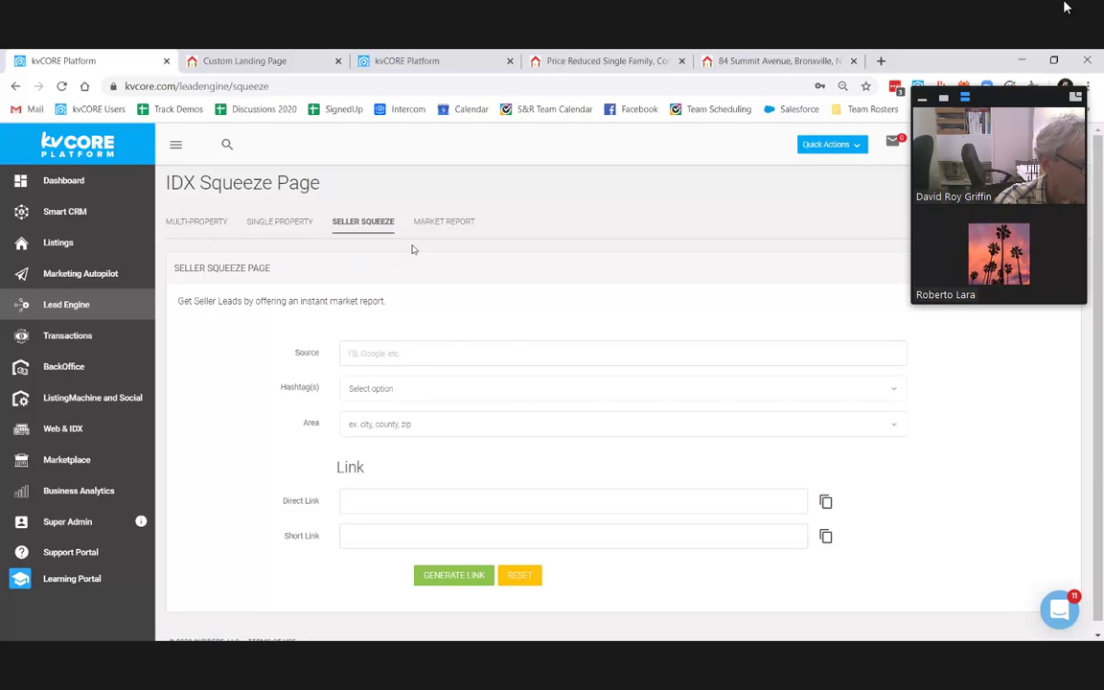
click(213, 225)
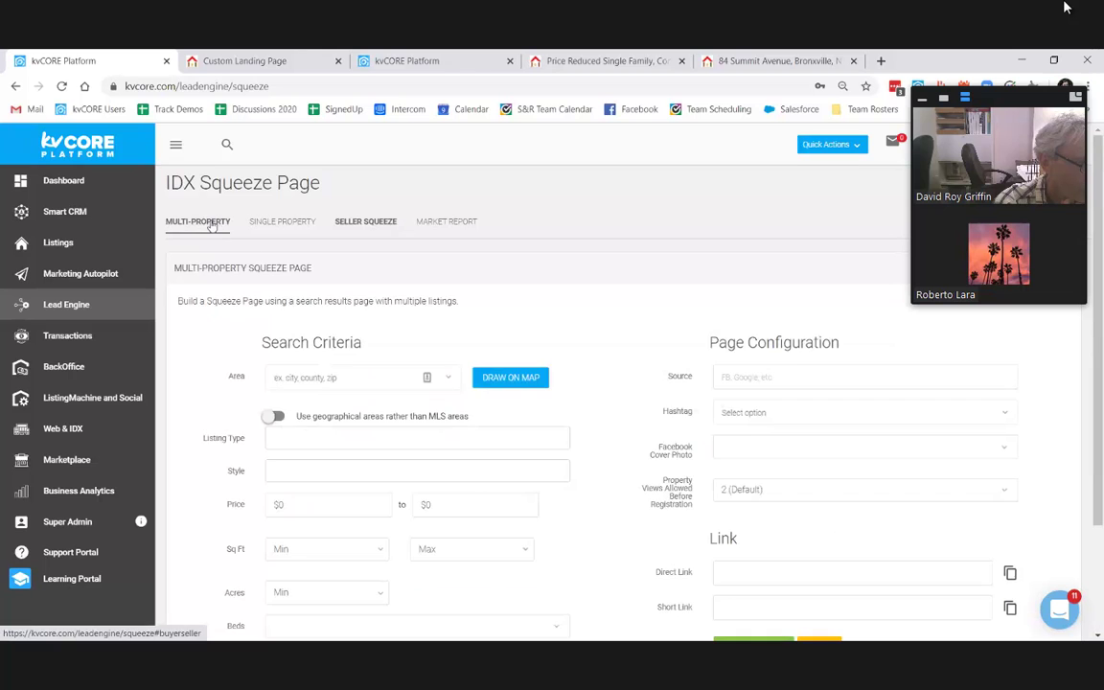
scroll(536, 353, down, 1)
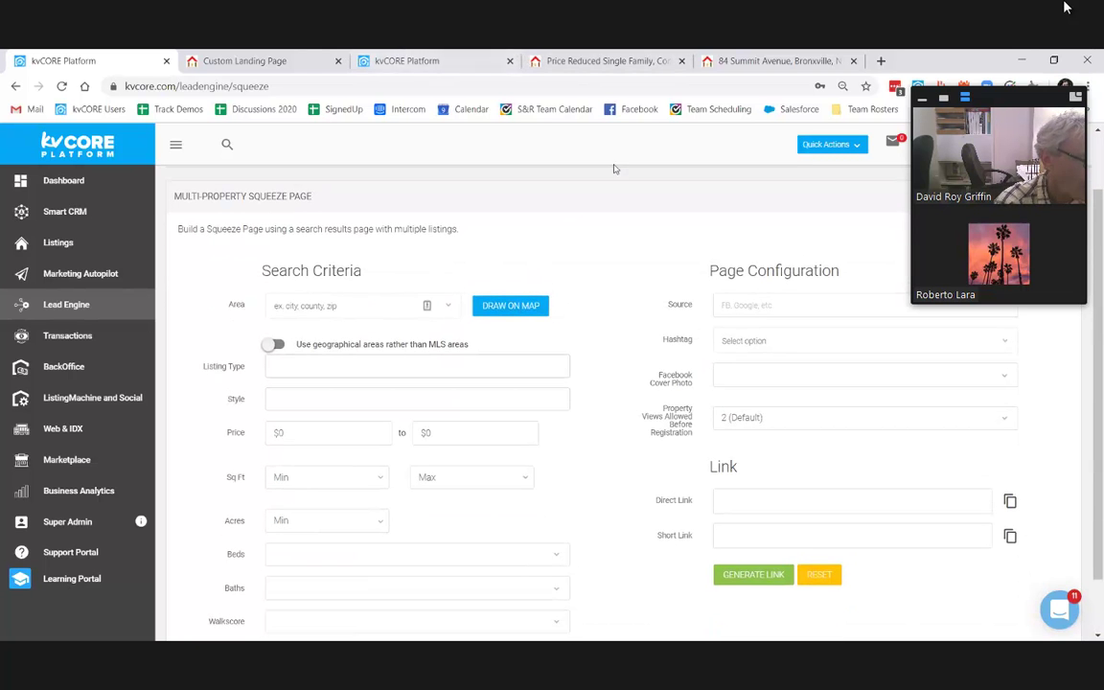
scroll(606, 353, down, 1)
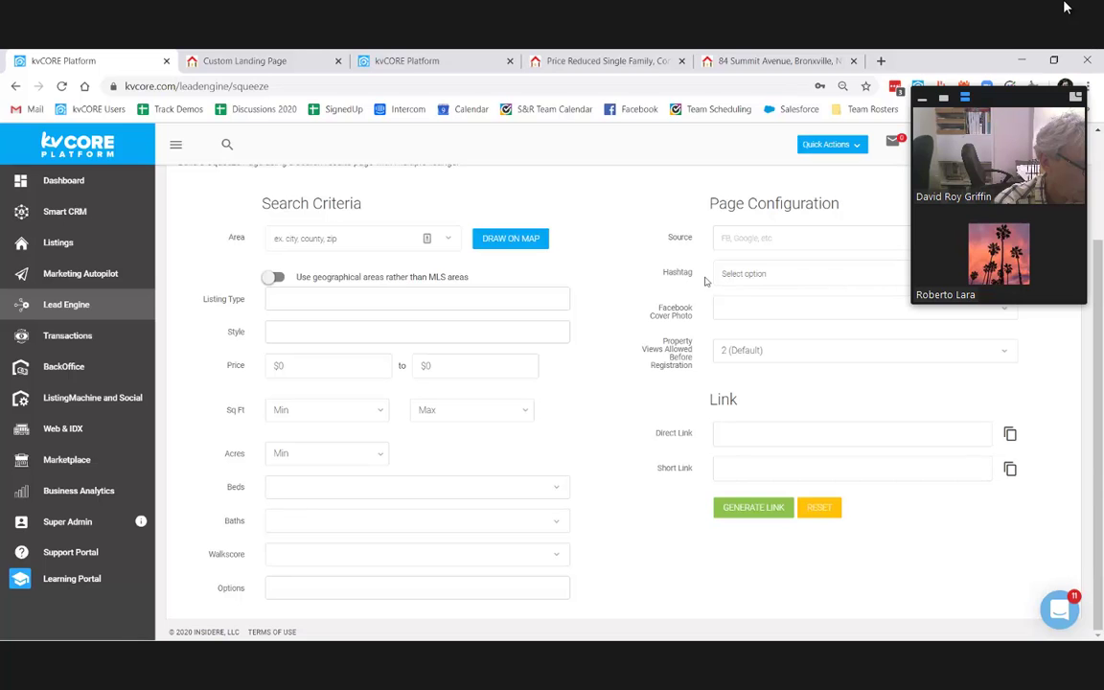
click(751, 356)
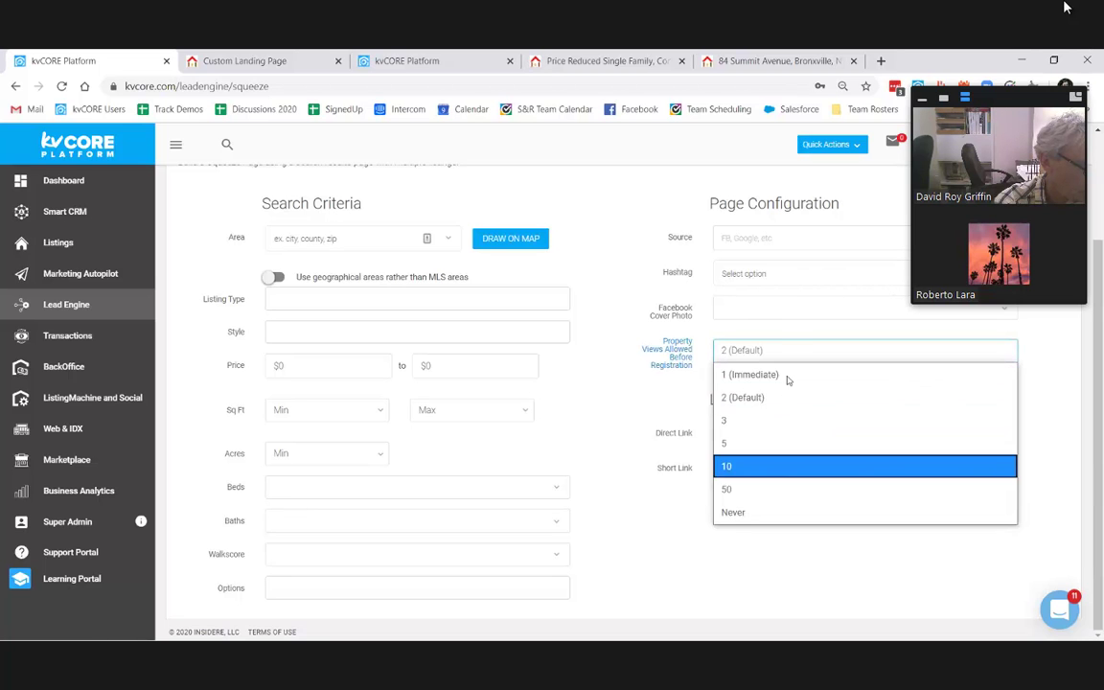
click(773, 274)
click(808, 269)
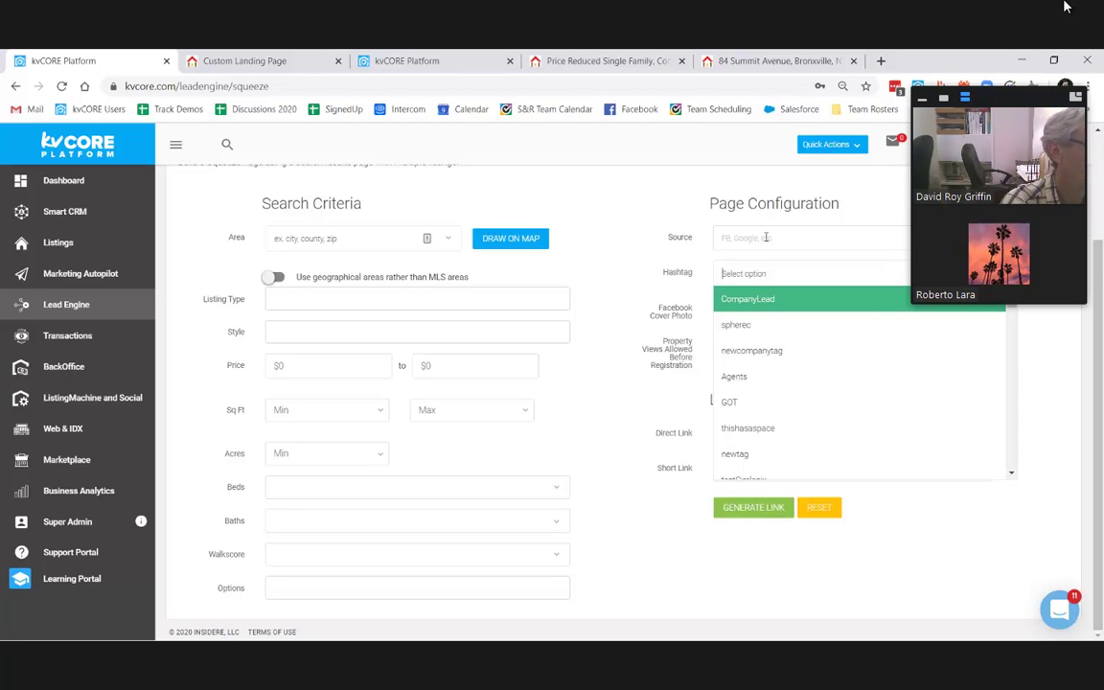
click(733, 239)
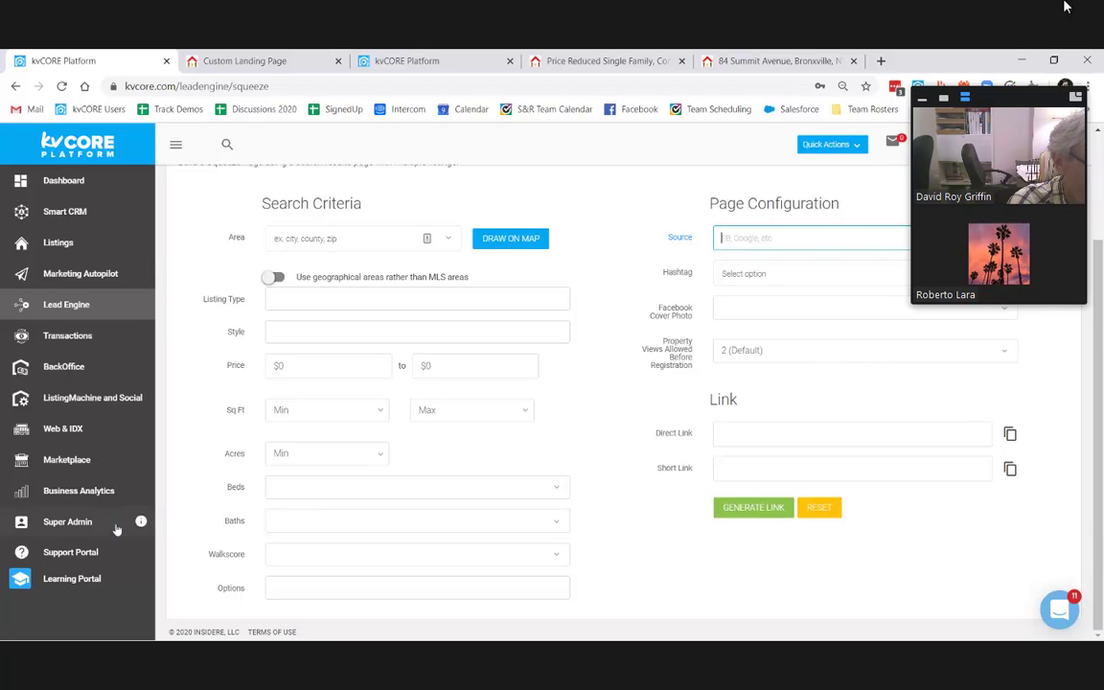
click(57, 493)
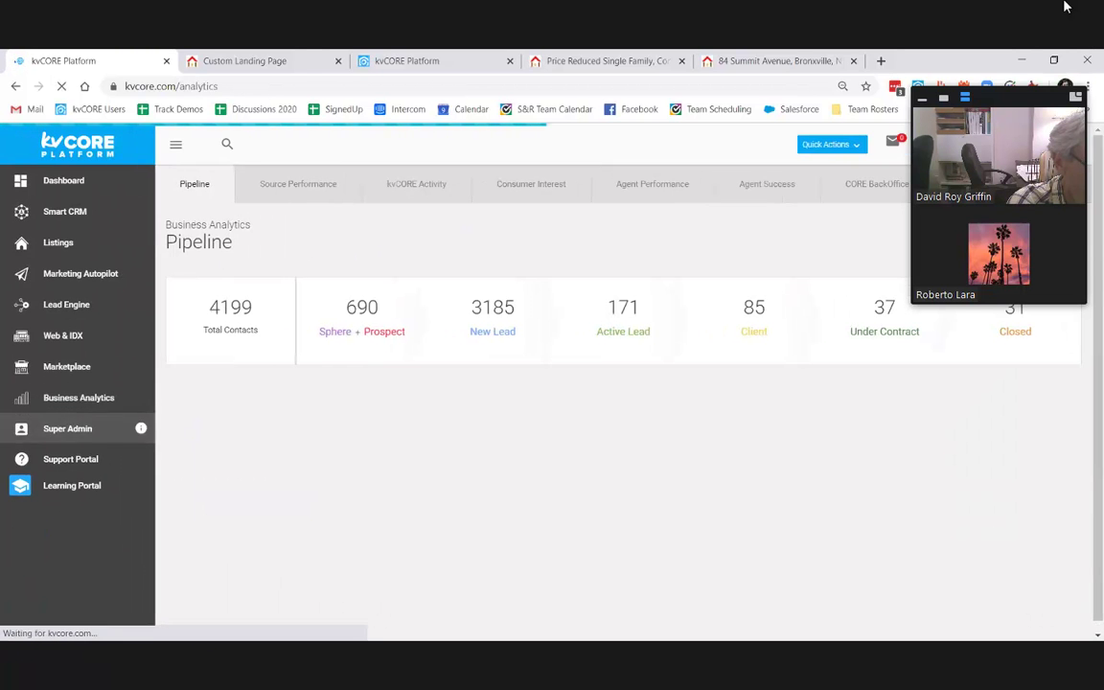
Step: Filter the pipeline to kvCORE Demo Team and review its top agents and team totals
click(997, 288)
scroll(969, 407, down, 3)
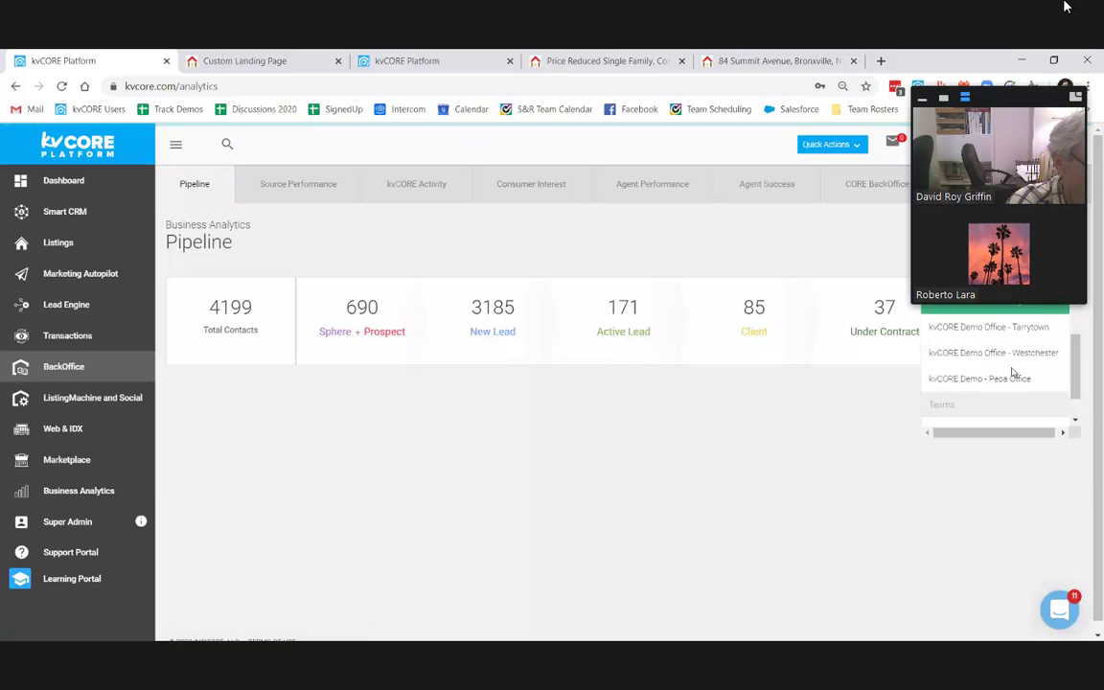
click(959, 387)
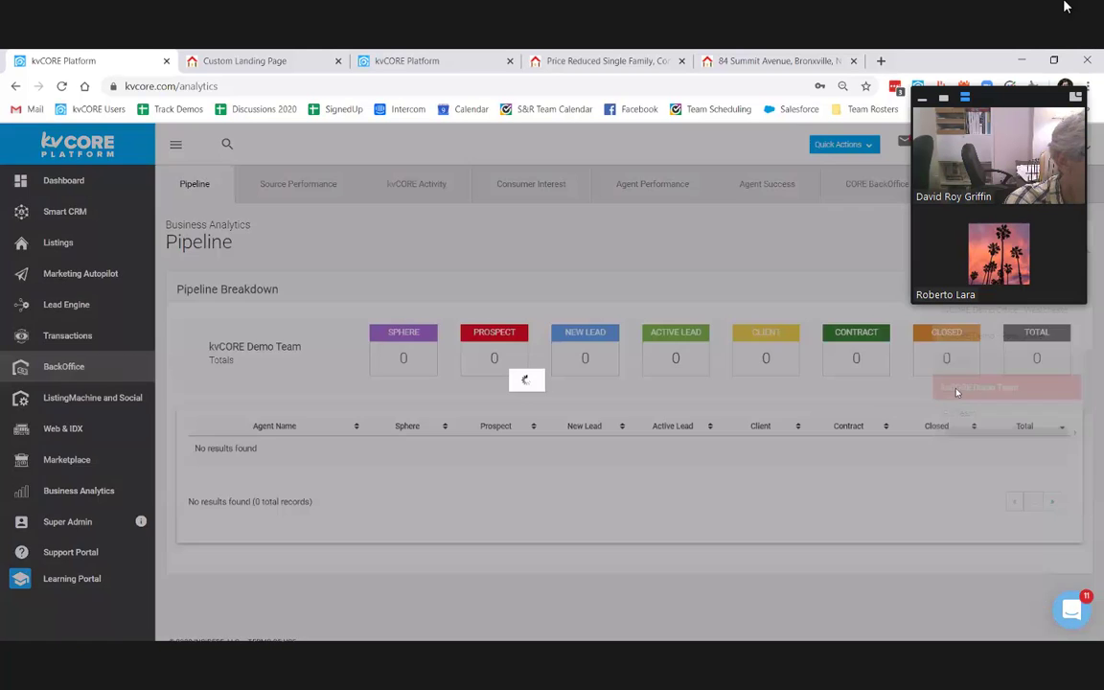
drag(395, 451, 1021, 553)
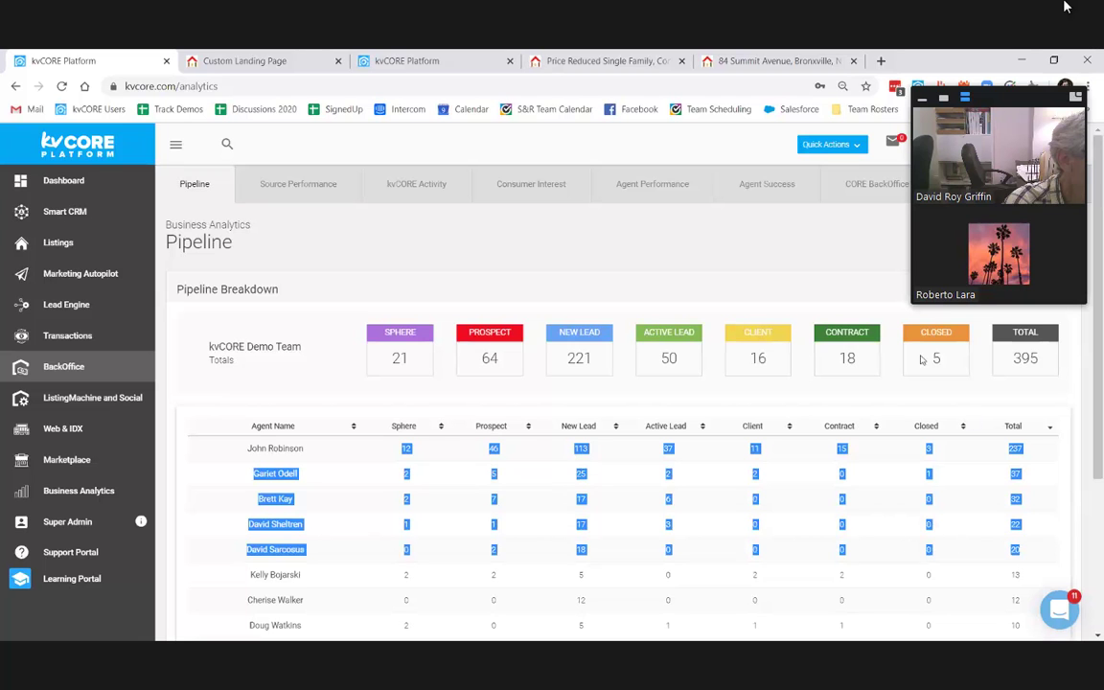
drag(369, 330, 1030, 362)
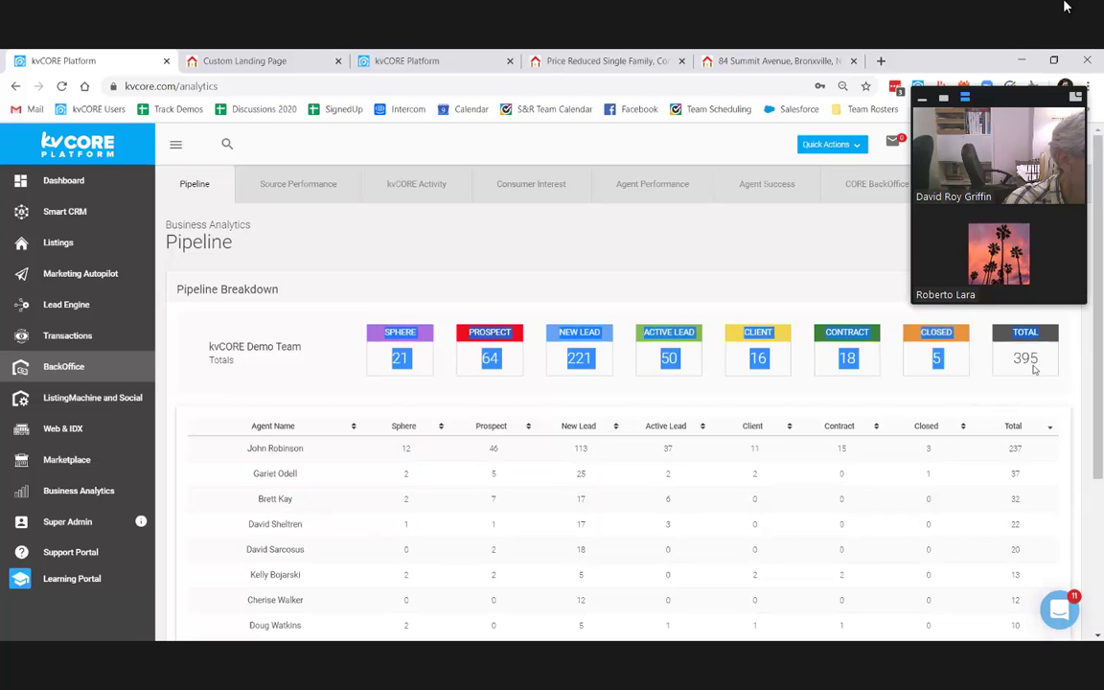
click(299, 188)
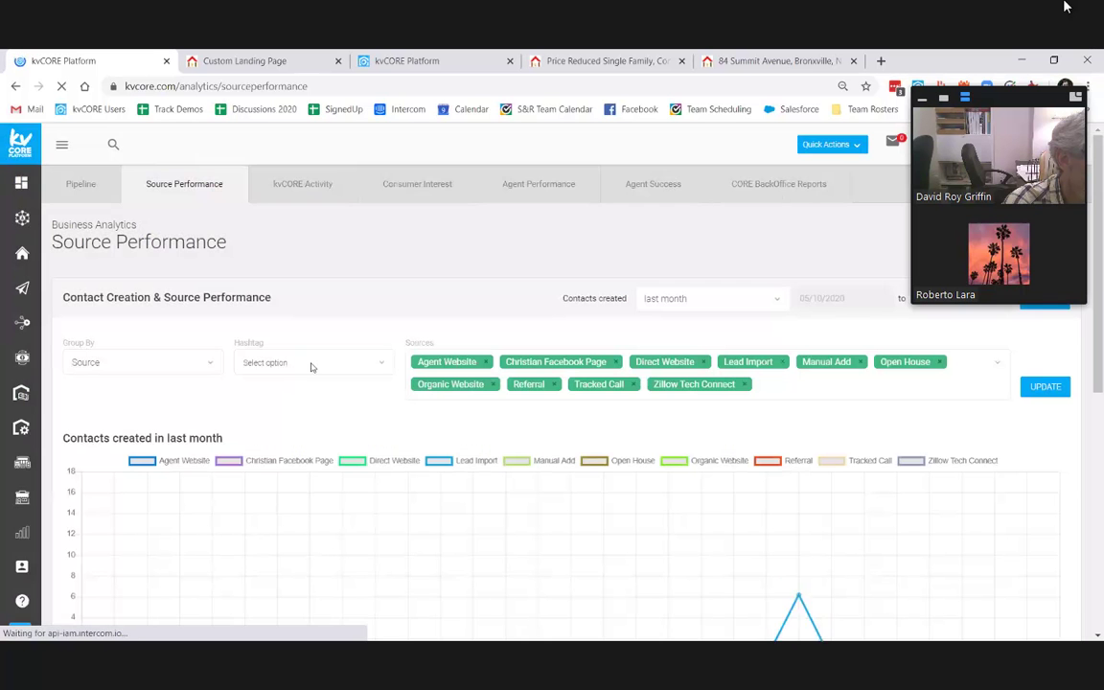
Step: Chart contacts created over the last 6 months, swapping Open House for Realtor.com in Sources
scroll(671, 412, down, 2)
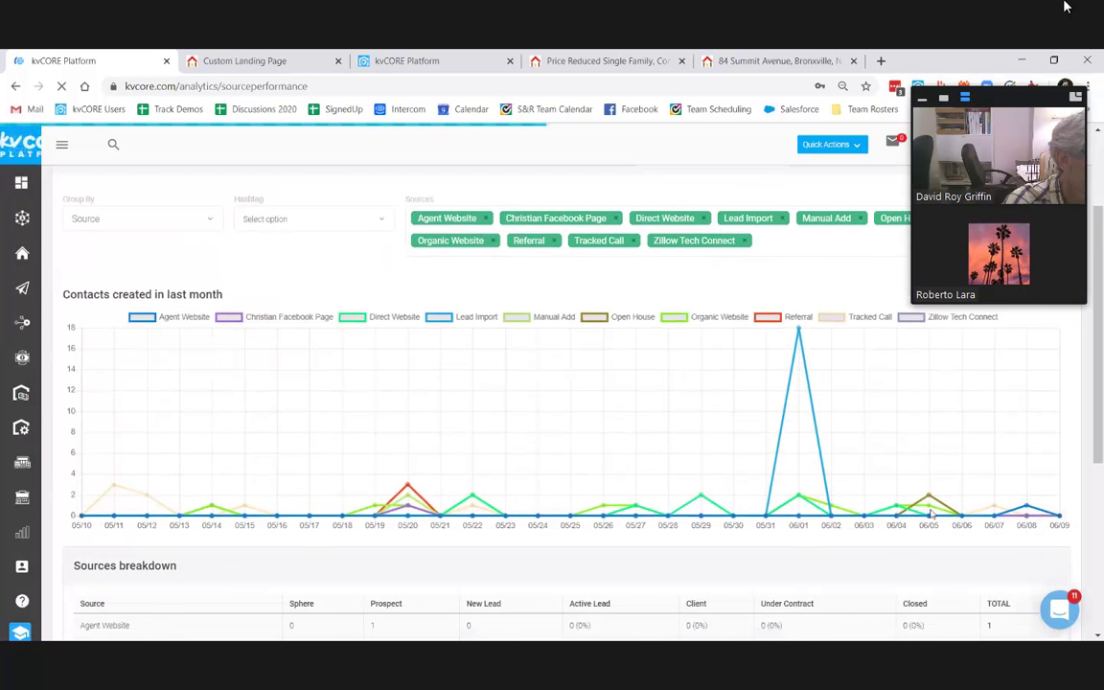
scroll(771, 359, up, 3)
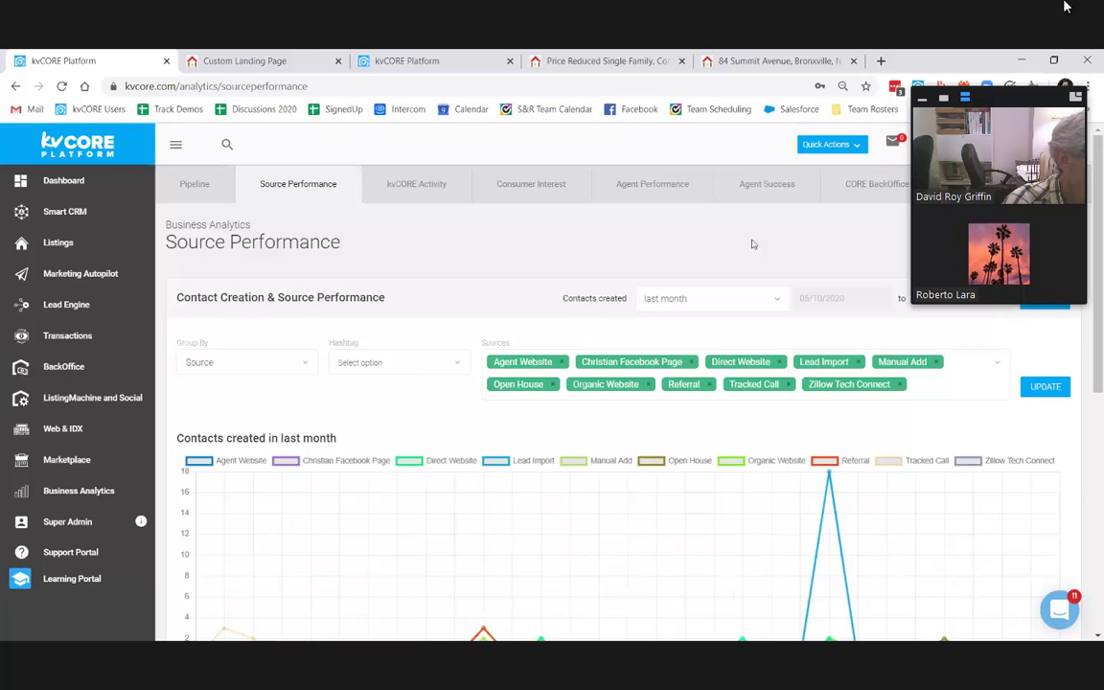
click(773, 302)
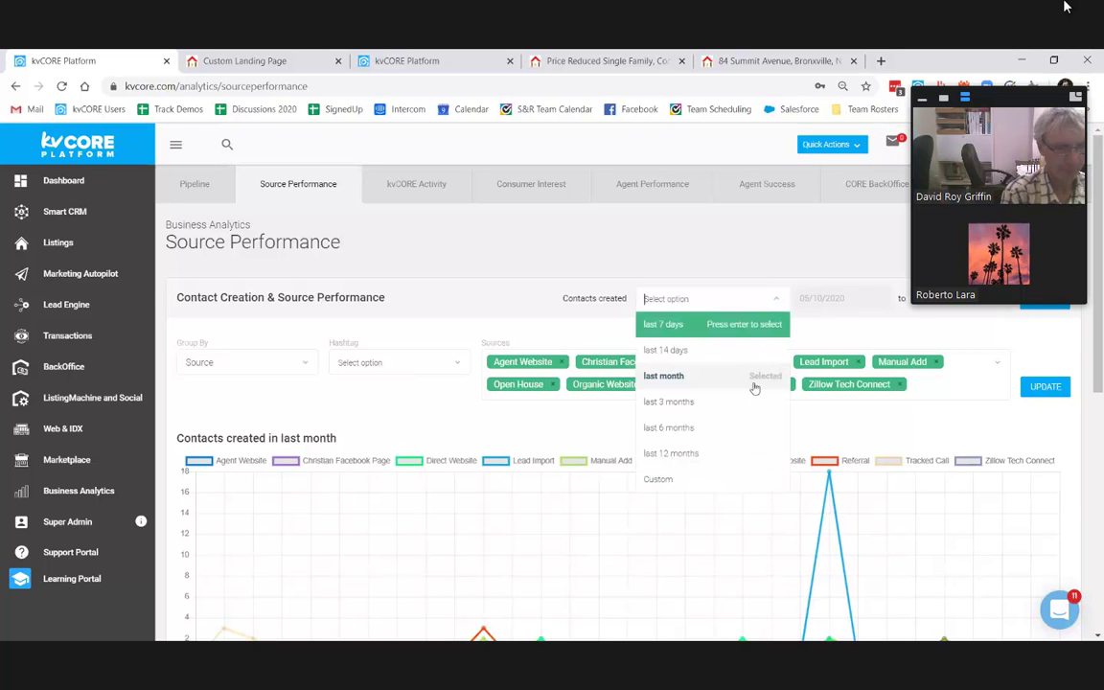
click(745, 428)
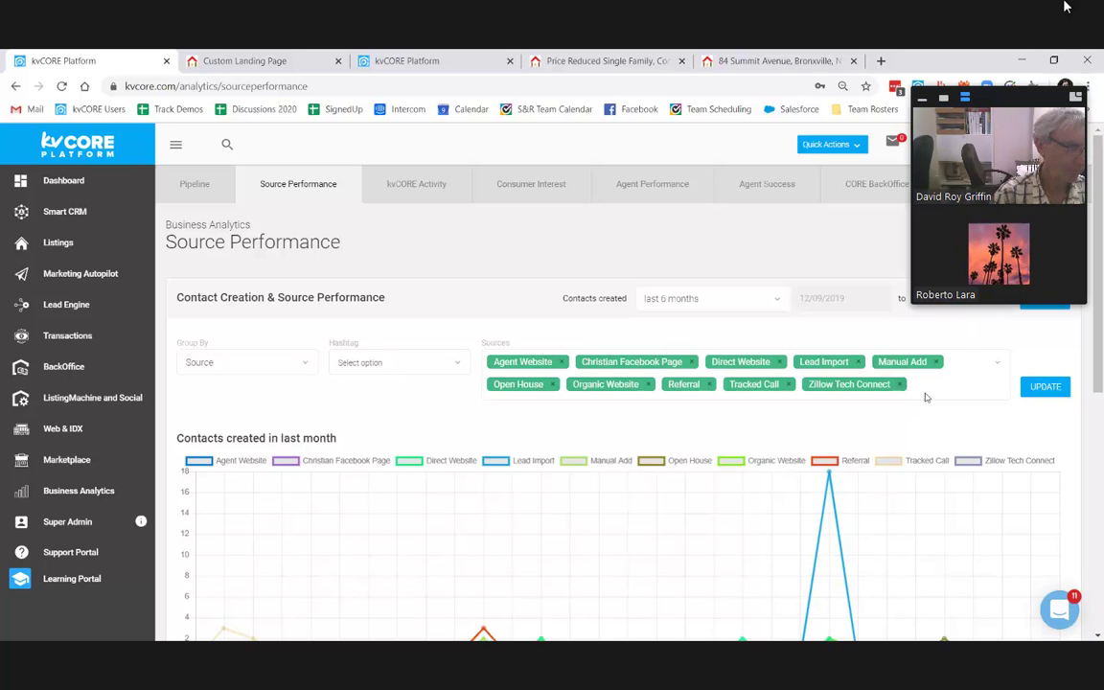
click(912, 386)
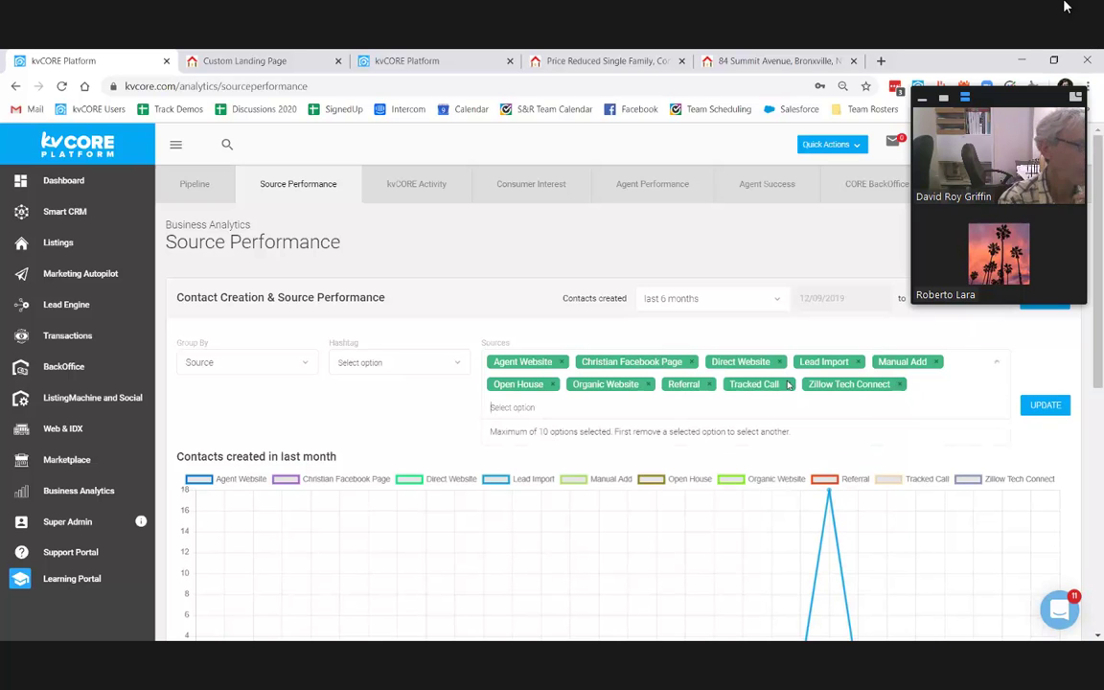
click(554, 385)
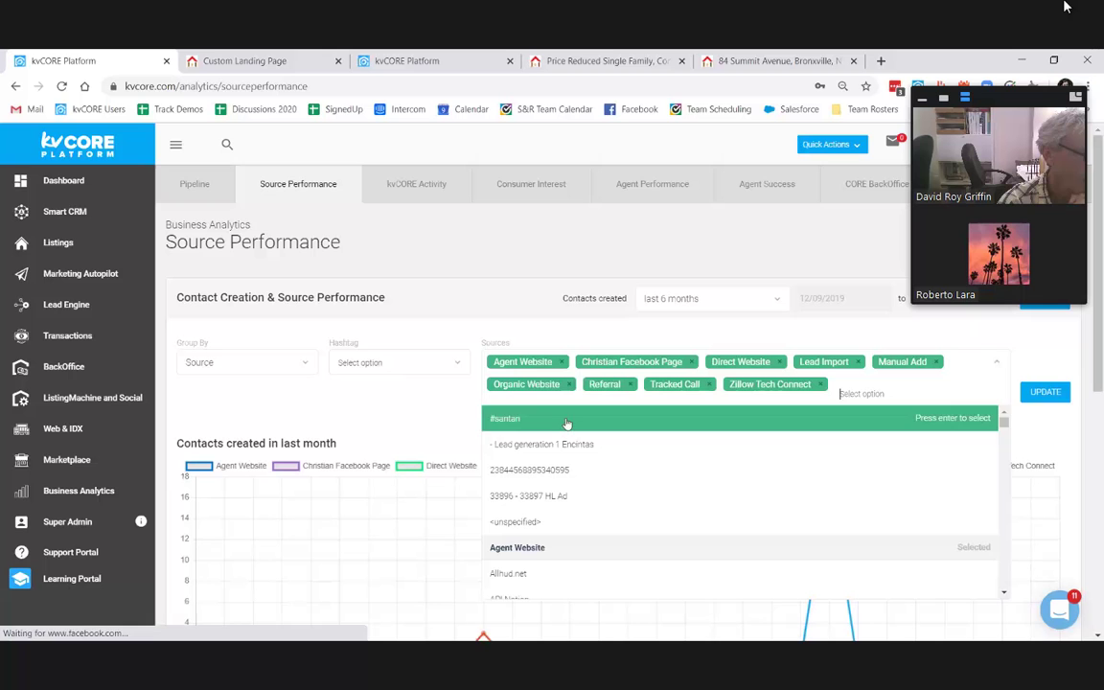
text(rea)
click(573, 469)
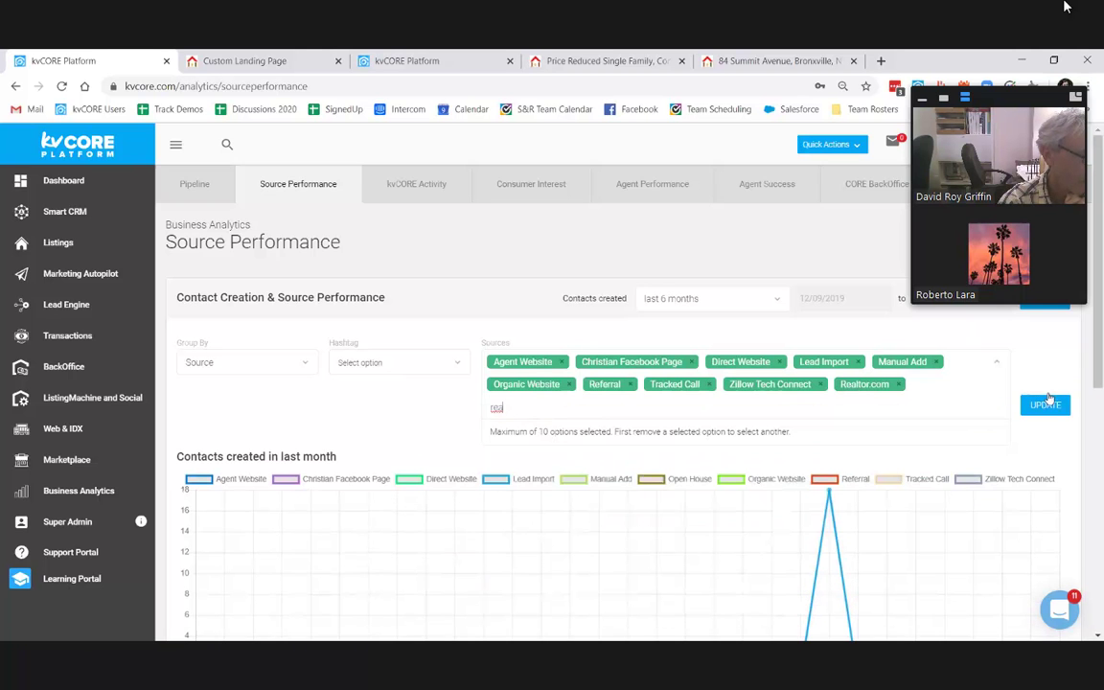
click(1044, 404)
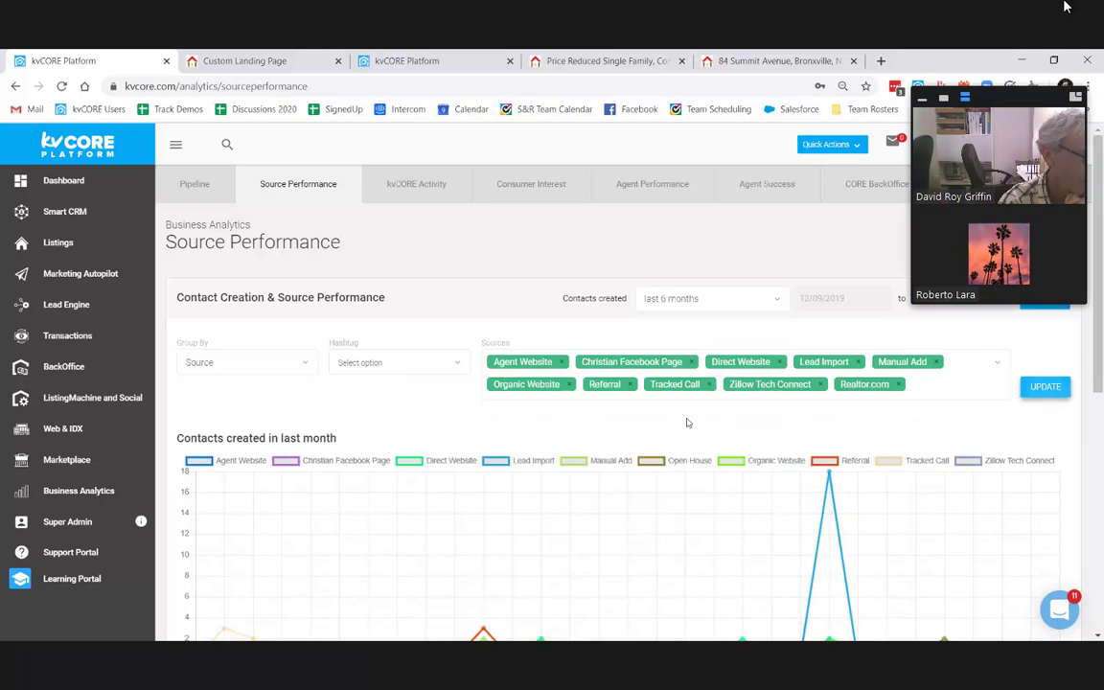
Step: Review the Direct Website row's lead results in the source breakdown
scroll(596, 347, down, 3)
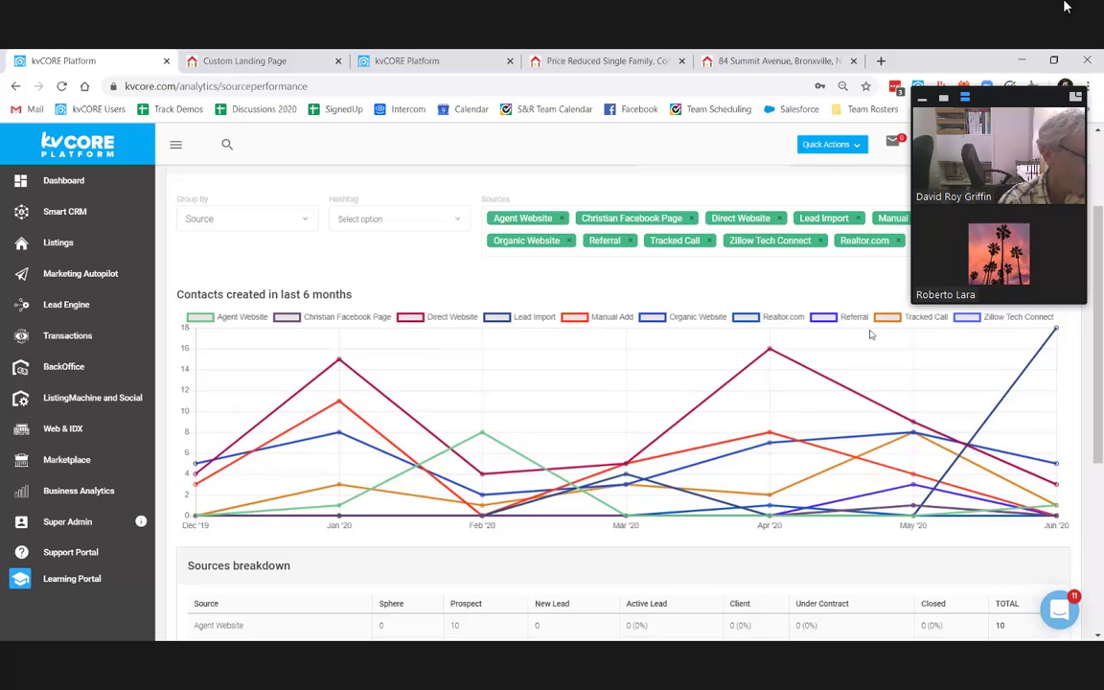
scroll(910, 362, down, 4)
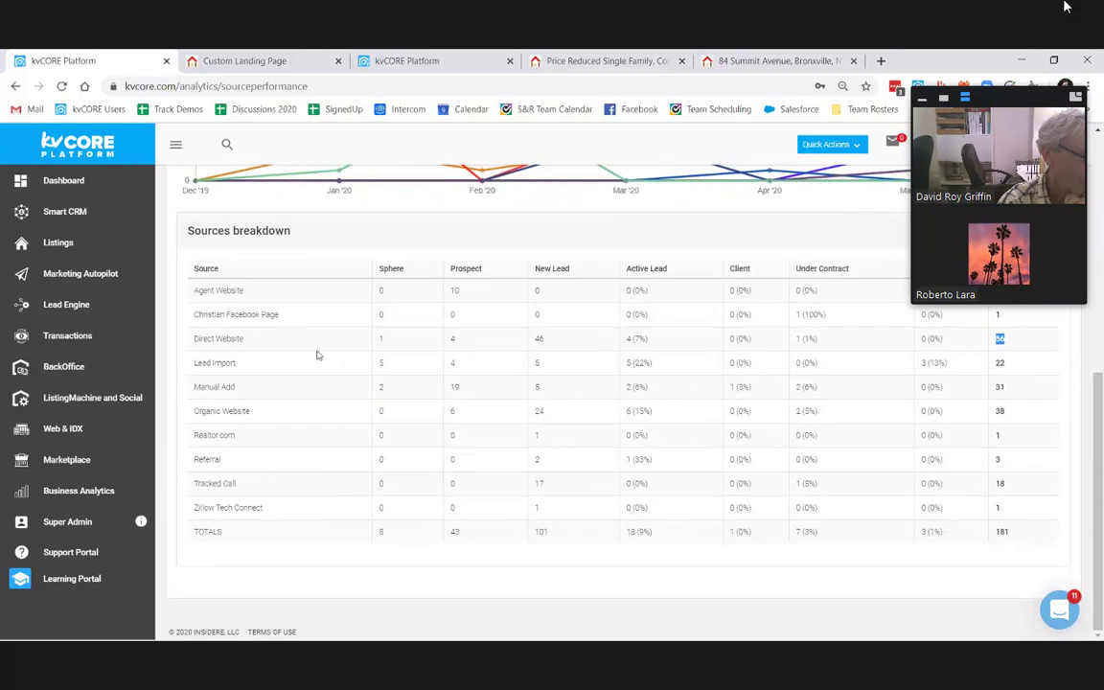
triple_click(279, 341)
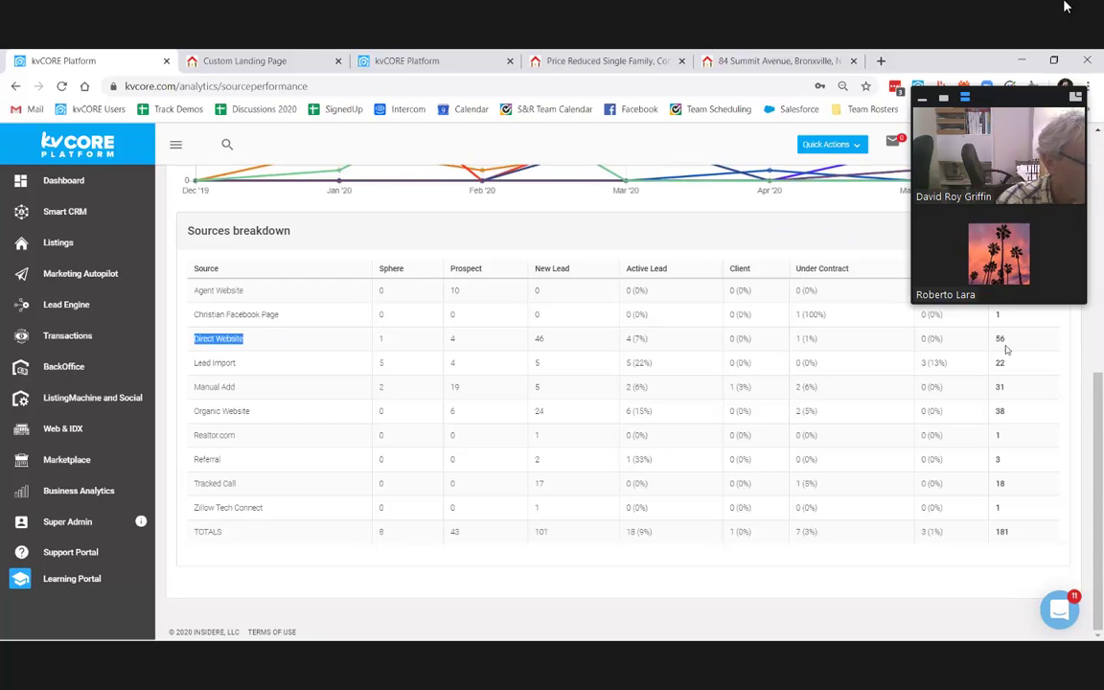
drag(1008, 342, 539, 341)
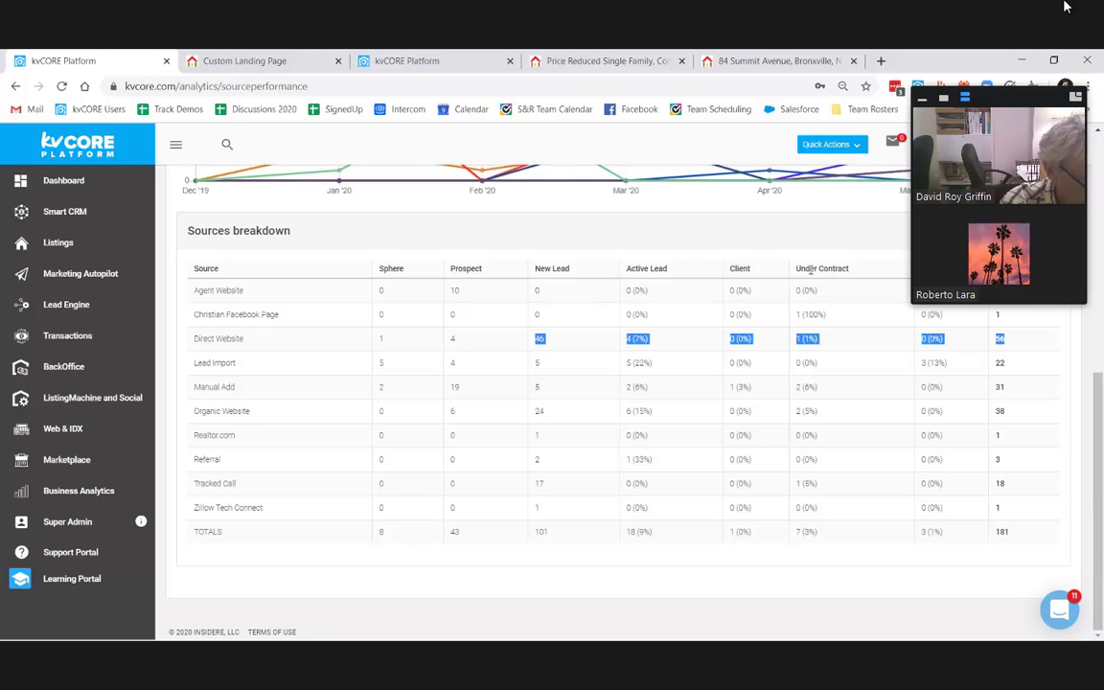
scroll(829, 442, up, 8)
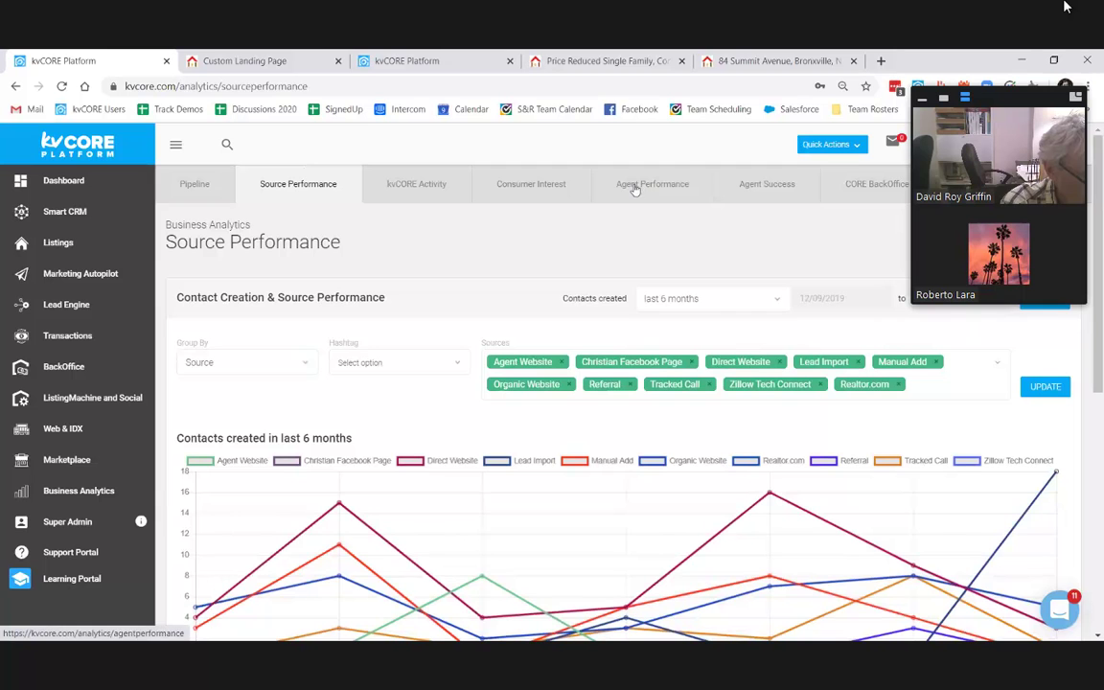
Step: Switch Business Analytics to the Agent Performance report to list agents' rotation status and call counts
click(636, 187)
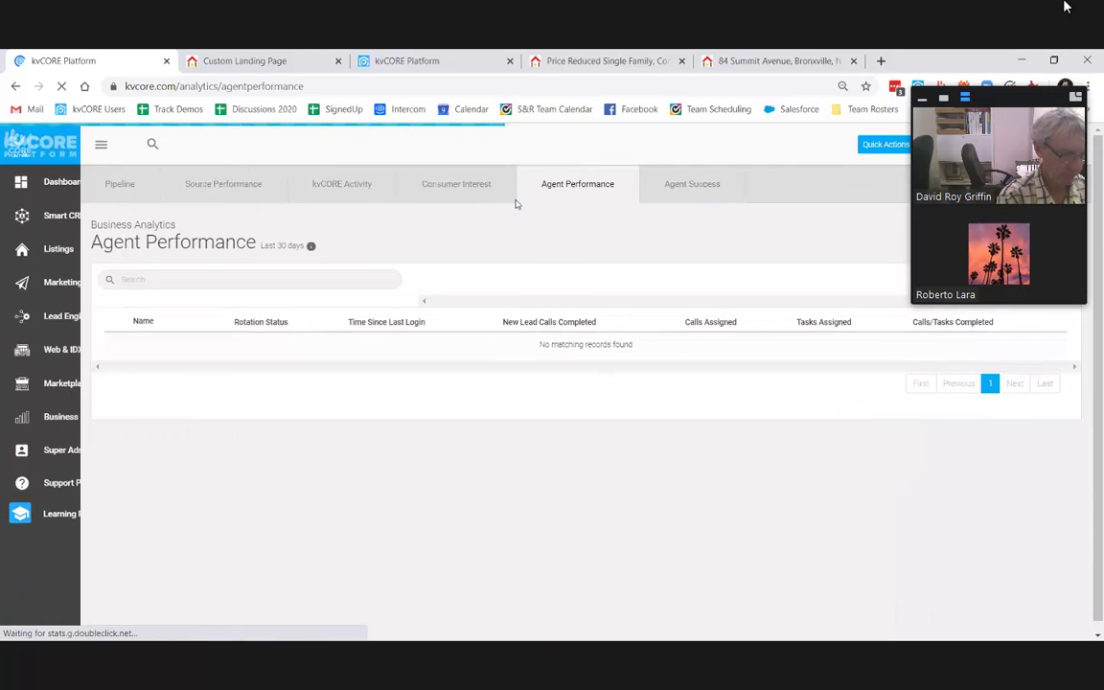